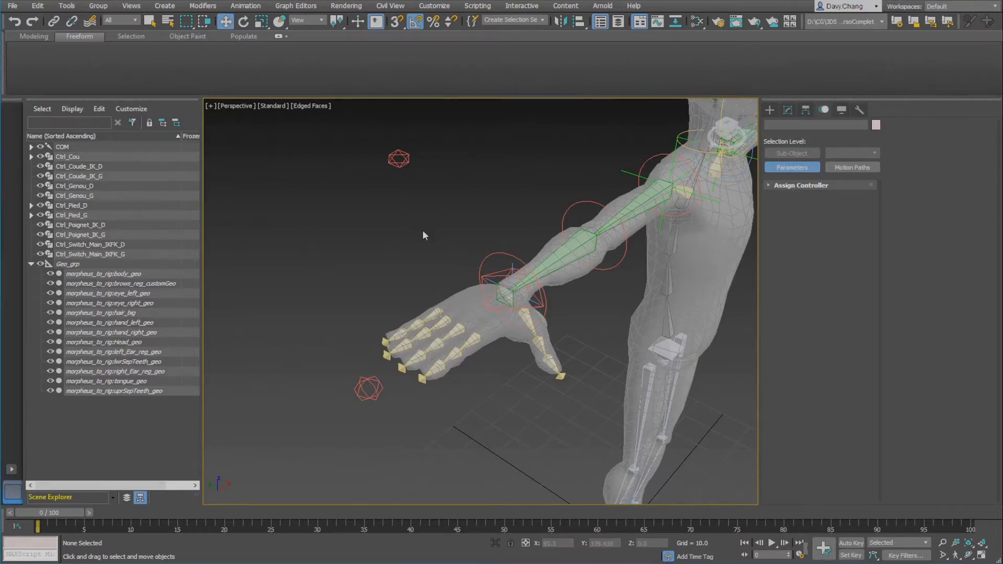
- Examine the finger and thumb bones of the character's hand, along with the wrist
{"action": "scroll", "coordinate": [470, 323], "scroll_direction": "up", "scroll_amount": 3}
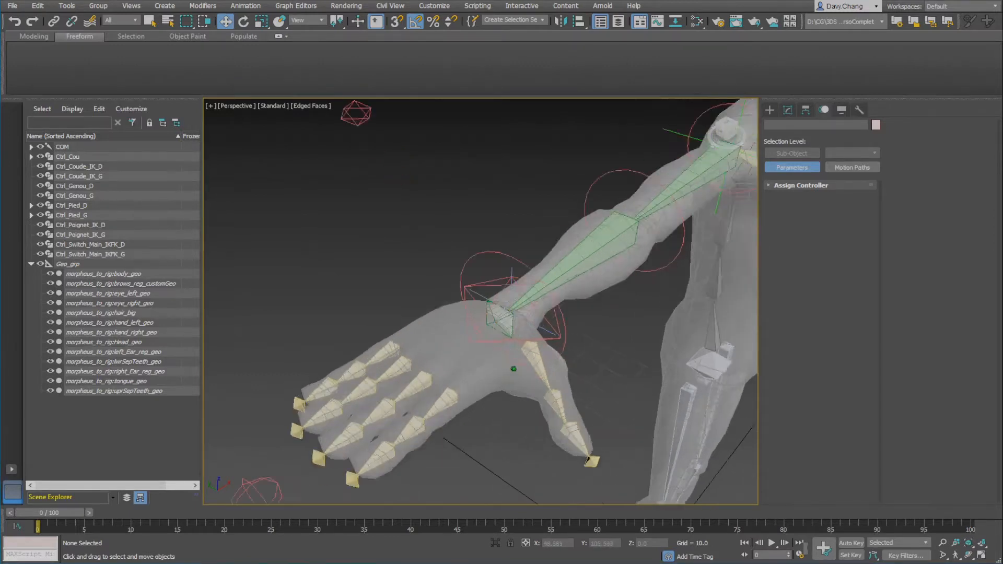
{"action": "middle_click_drag", "start_coordinate": [470, 324], "coordinate": [572, 241]}
{"action": "scroll", "coordinate": [506, 290], "scroll_direction": "down", "scroll_amount": 3}
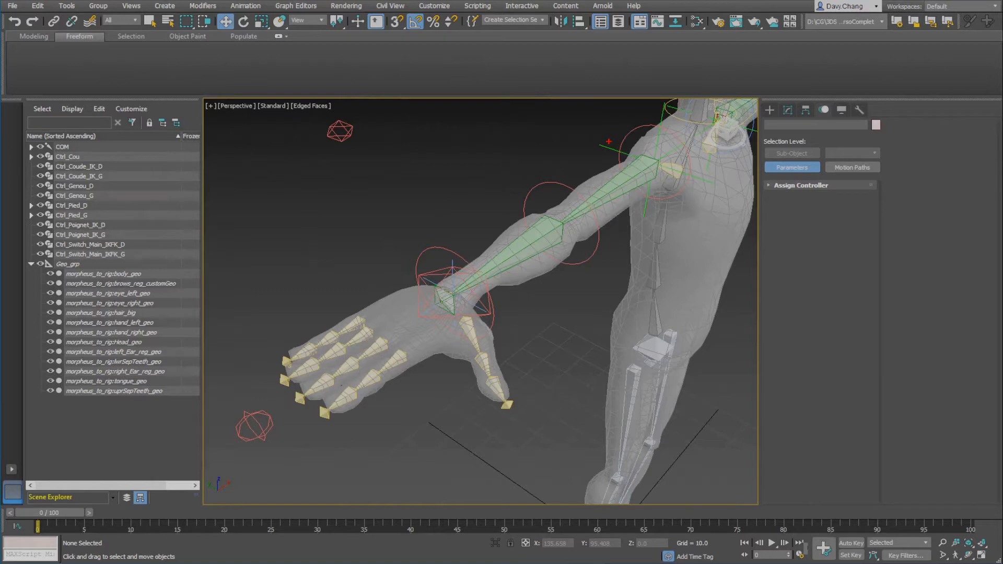
{"action": "left_click_drag", "start_coordinate": [404, 299], "coordinate": [367, 302]}
{"action": "left_click_drag", "start_coordinate": [438, 317], "coordinate": [489, 312]}
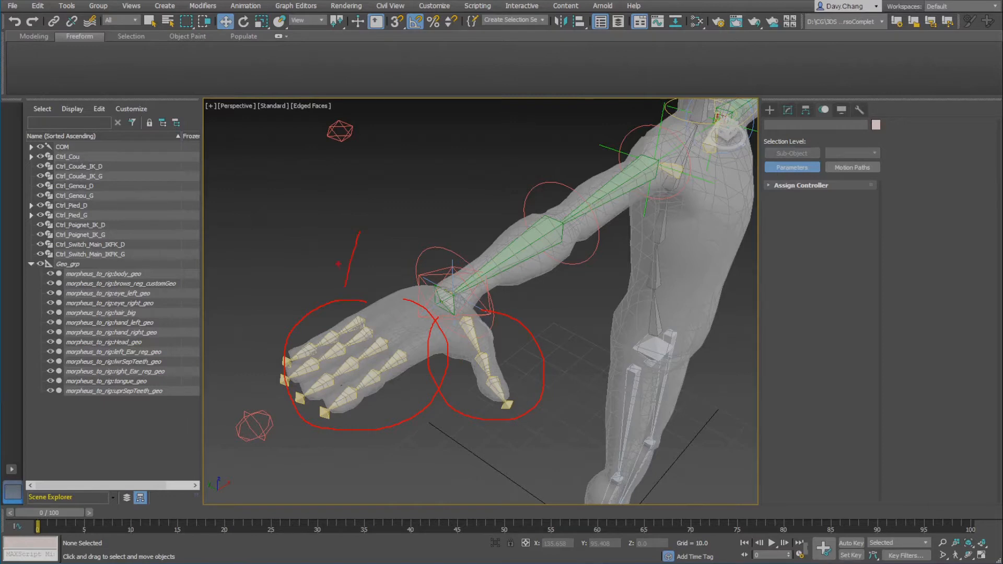
{"action": "left_click_drag", "start_coordinate": [467, 236], "coordinate": [481, 298]}
{"action": "left_click_drag", "start_coordinate": [470, 285], "coordinate": [481, 298]}
{"action": "key", "text": "Escape"}
- Draw a circle spline with a radius of about 5.2 on the ground grid near the character's feet
{"action": "scroll", "coordinate": [521, 415], "scroll_direction": "down", "scroll_amount": 3}
{"action": "middle_click_drag", "start_coordinate": [531, 365], "coordinate": [524, 361]}
{"action": "scroll", "coordinate": [521, 355], "scroll_direction": "down", "scroll_amount": 3}
{"action": "left_click", "coordinate": [770, 111]}
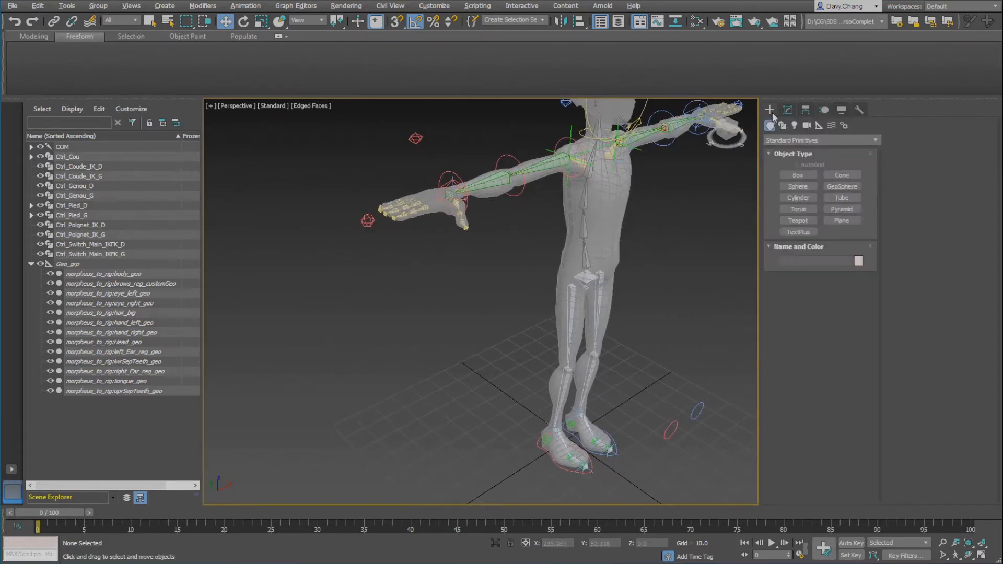
{"action": "left_click", "coordinate": [782, 126]}
{"action": "left_click", "coordinate": [805, 195]}
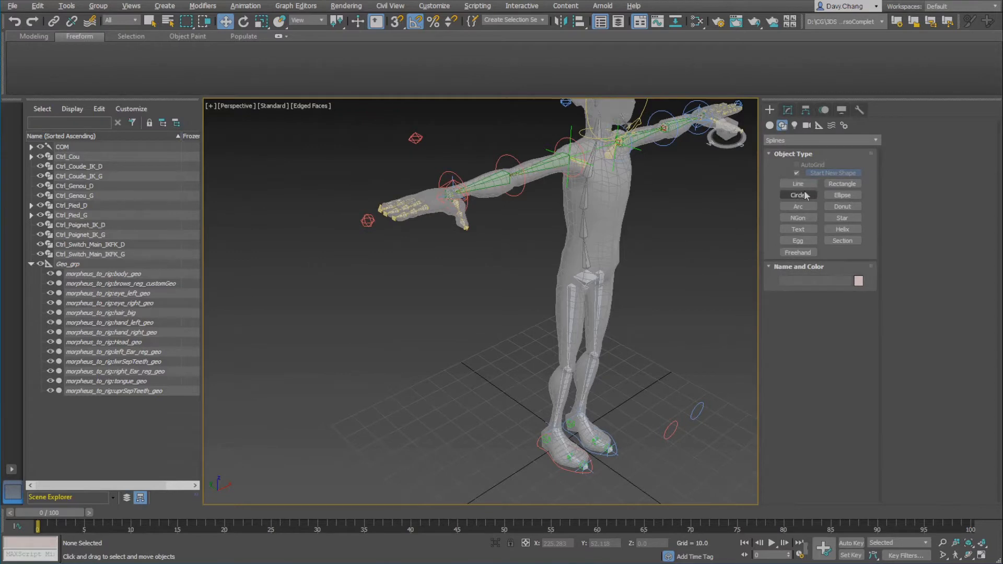
{"action": "left_click_drag", "start_coordinate": [499, 475], "coordinate": [513, 477]}
{"action": "key", "text": "w"}
- Align the circle to the bone Index_1_D, pivot to pivot in X, Y and Z, matching orientation on all three local axes
{"action": "middle_click_drag", "start_coordinate": [508, 440], "coordinate": [504, 437], "text": "alt"}
{"action": "scroll", "coordinate": [505, 437], "scroll_direction": "up", "scroll_amount": 3}
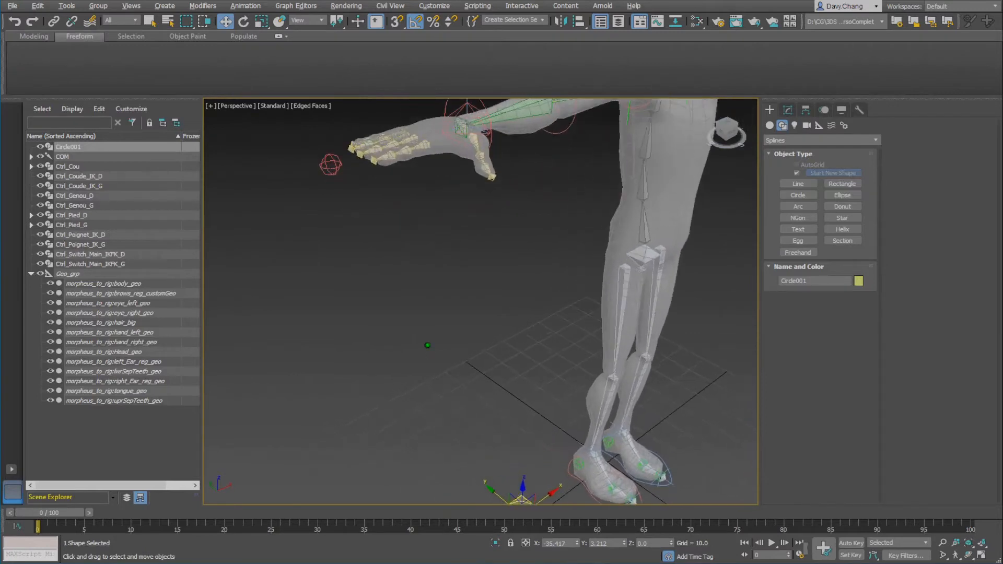
{"action": "middle_click_drag", "start_coordinate": [496, 272], "coordinate": [491, 414]}
{"action": "scroll", "coordinate": [510, 280], "scroll_direction": "up", "scroll_amount": 6}
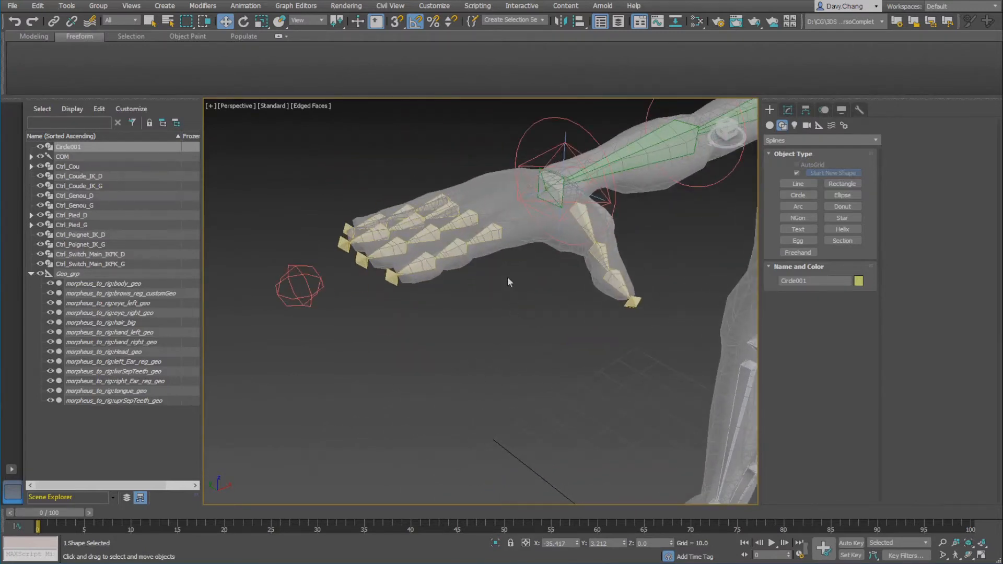
{"action": "middle_click_drag", "start_coordinate": [509, 281], "coordinate": [533, 294], "text": "alt"}
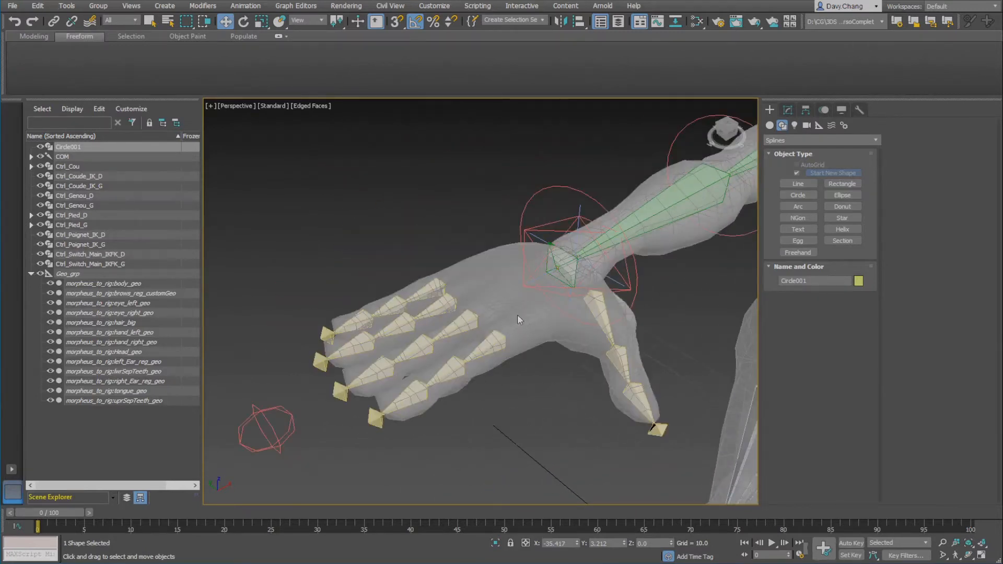
{"action": "key", "text": "alt+a"}
{"action": "left_click", "coordinate": [497, 339]}
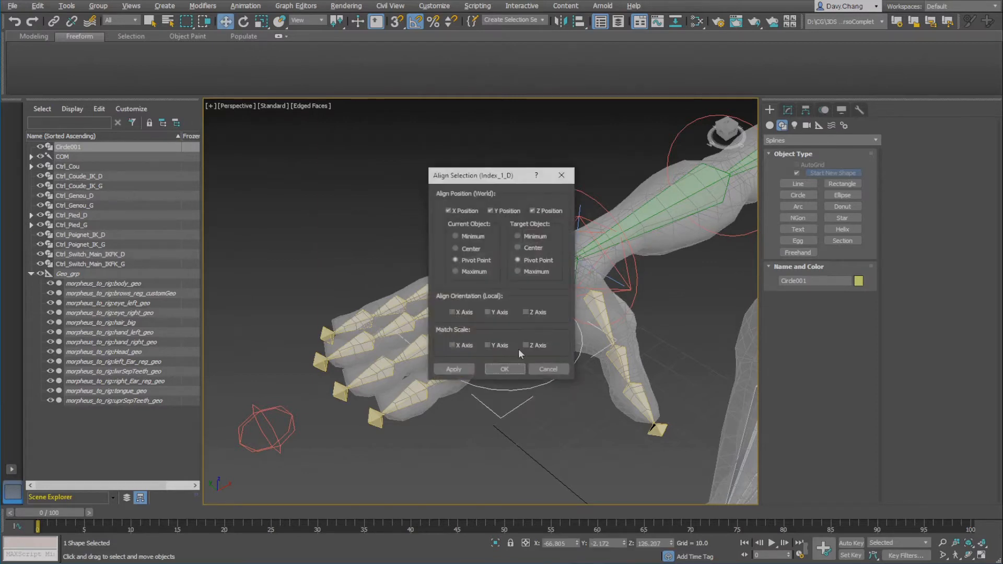
{"action": "left_click_drag", "start_coordinate": [481, 182], "coordinate": [296, 177]}
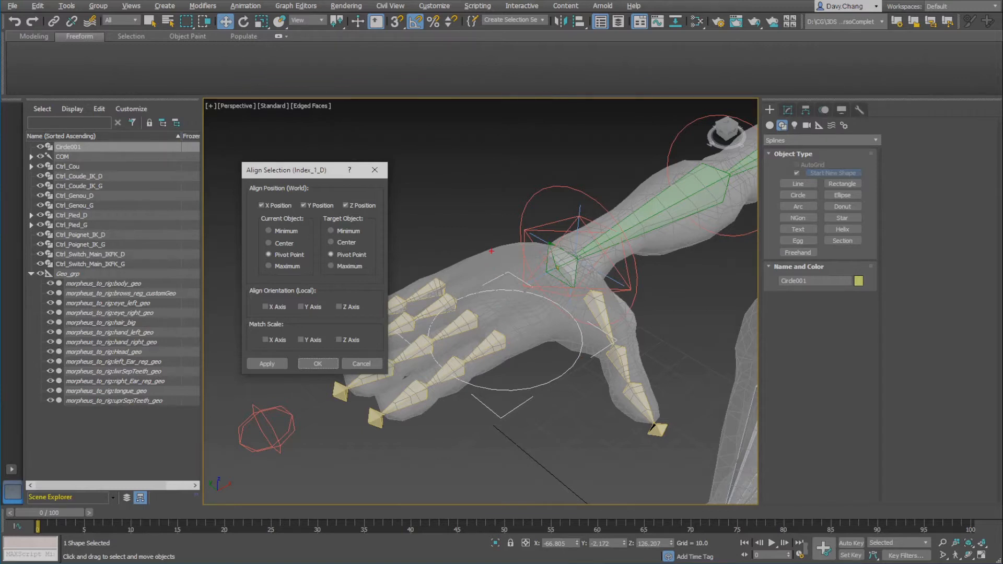
{"action": "mouse_move", "coordinate": [491, 251]}
{"action": "left_mouse_down"}
{"action": "mouse_move", "coordinate": [489, 323]}
{"action": "mouse_move", "coordinate": [501, 314]}
{"action": "left_mouse_up"}
{"action": "left_click_drag", "start_coordinate": [246, 195], "coordinate": [379, 214]}
{"action": "left_click", "coordinate": [270, 306]}
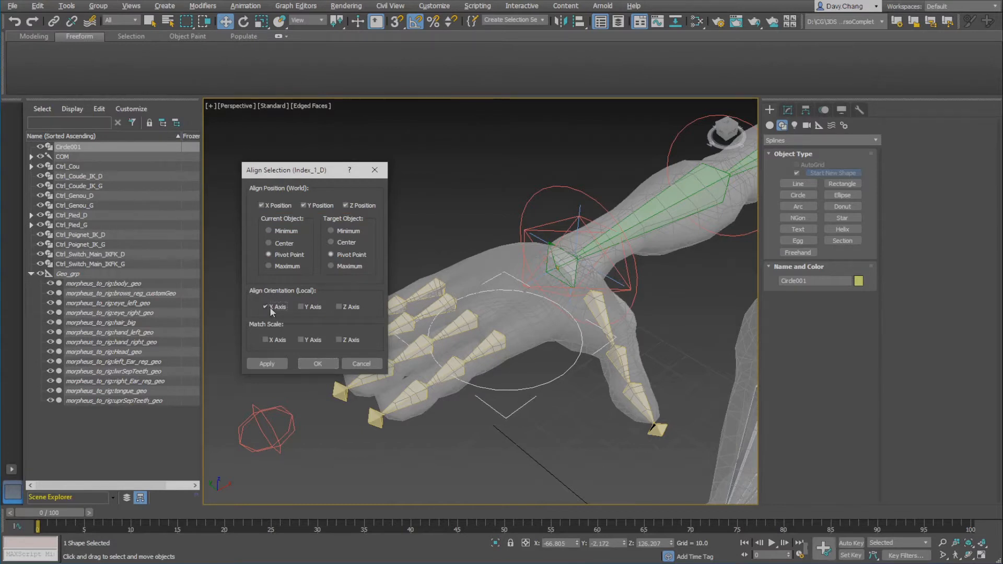
{"action": "left_click", "coordinate": [309, 307]}
{"action": "left_click", "coordinate": [349, 308]}
{"action": "left_click", "coordinate": [326, 362]}
- Set the move reference coordinate system to Local and check the circle's axes against the index finger's direction
{"action": "middle_click_drag", "start_coordinate": [530, 335], "coordinate": [520, 334], "text": "alt"}
{"action": "left_click", "coordinate": [305, 21]}
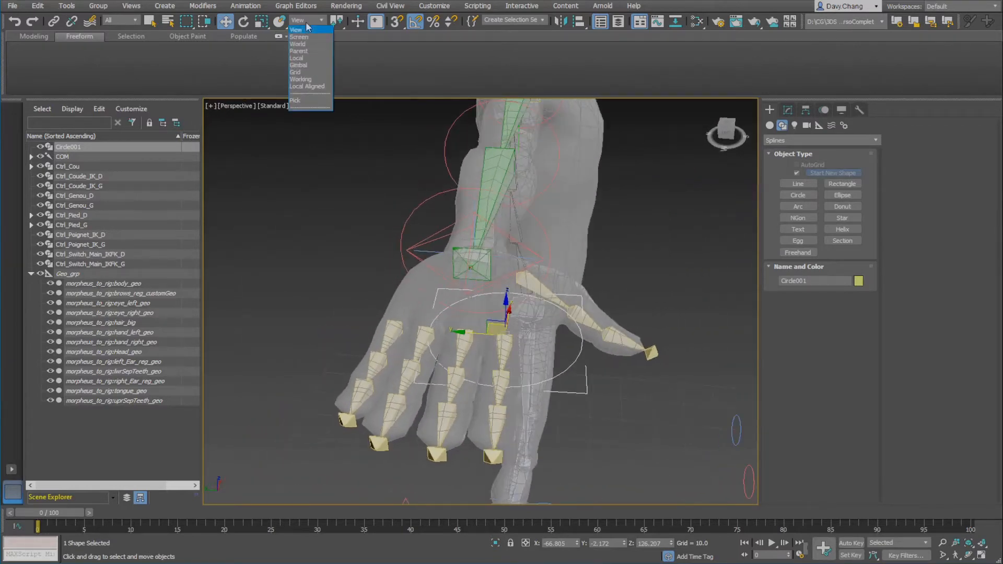
{"action": "left_click", "coordinate": [304, 58]}
{"action": "middle_click_drag", "start_coordinate": [560, 348], "coordinate": [501, 314], "text": "alt"}
{"action": "key", "text": "z"}
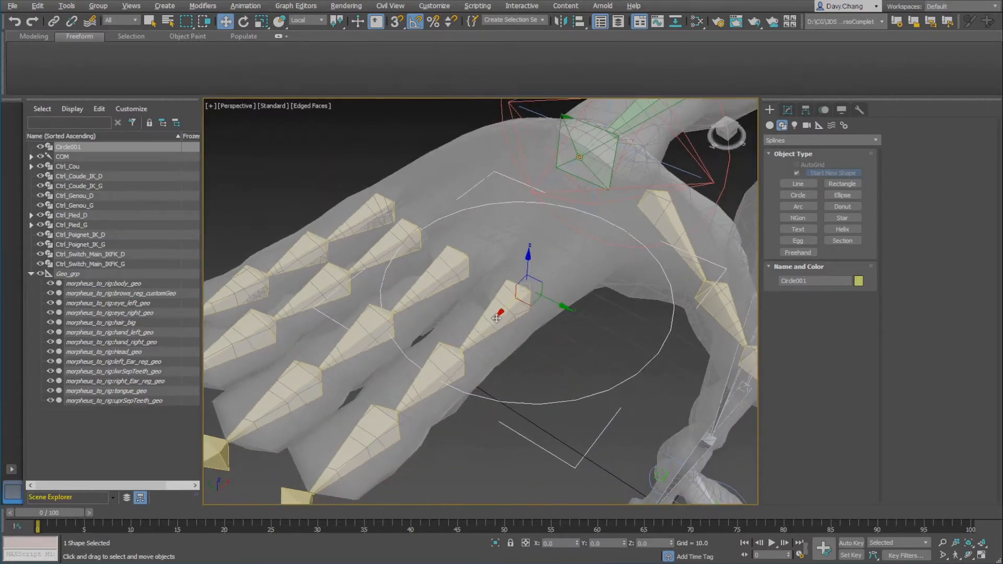
{"action": "left_click_drag", "start_coordinate": [518, 294], "coordinate": [395, 420]}
{"action": "left_click_drag", "start_coordinate": [417, 388], "coordinate": [421, 413]}
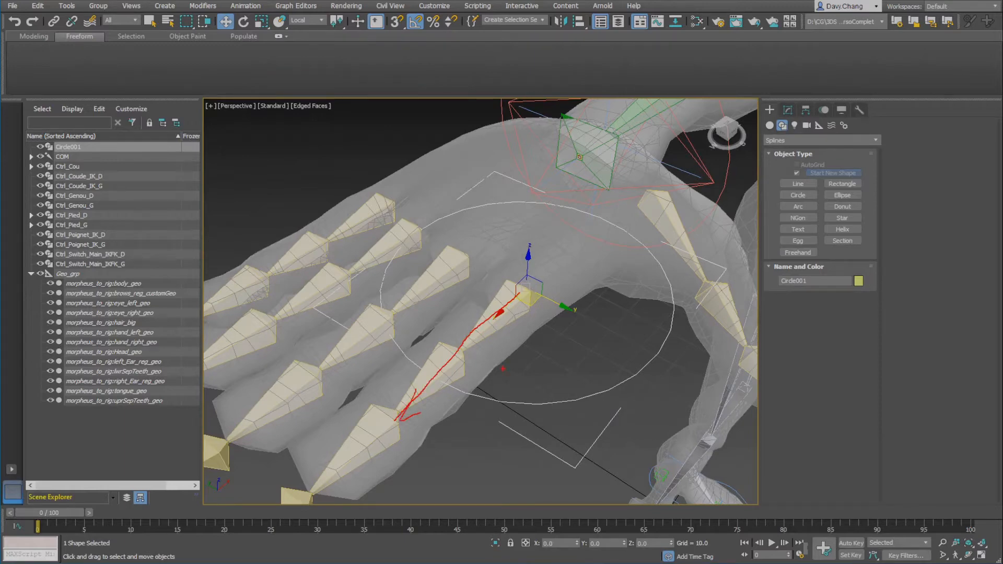
{"action": "mouse_move", "coordinate": [502, 308]}
{"action": "middle_mouse_down", "text": "alt"}
{"action": "mouse_move", "coordinate": [475, 328]}
{"action": "mouse_move", "coordinate": [523, 312]}
{"action": "mouse_move", "coordinate": [505, 306]}
{"action": "mouse_move", "coordinate": [502, 284]}
{"action": "mouse_move", "coordinate": [493, 305]}
{"action": "mouse_move", "coordinate": [558, 324]}
{"action": "mouse_move", "coordinate": [510, 324]}
{"action": "mouse_move", "coordinate": [553, 321]}
{"action": "mouse_move", "coordinate": [525, 308]}
{"action": "middle_mouse_up", "text": "alt"}
- Try rotating the whole circle upright so it encircles the base of the index finger
{"action": "key", "text": "e"}
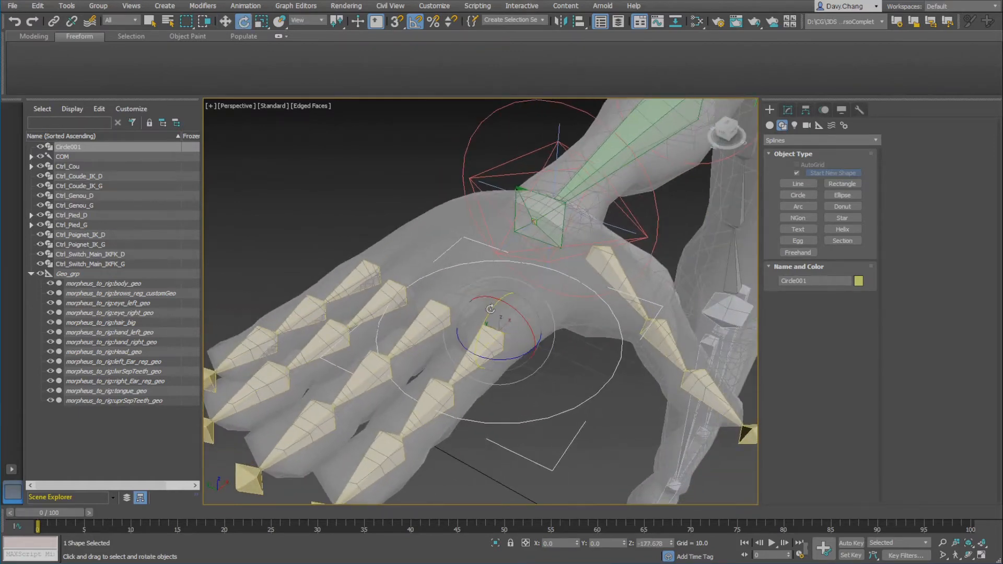
{"action": "left_click_drag", "start_coordinate": [490, 310], "coordinate": [471, 355]}
{"action": "middle_click_drag", "start_coordinate": [486, 376], "coordinate": [517, 358], "text": "alt"}
{"action": "scroll", "coordinate": [518, 358], "scroll_direction": "up", "scroll_amount": 3}
{"action": "scroll", "coordinate": [517, 343], "scroll_direction": "down", "scroll_amount": 2}
{"action": "middle_click_drag", "start_coordinate": [494, 316], "coordinate": [517, 307]}
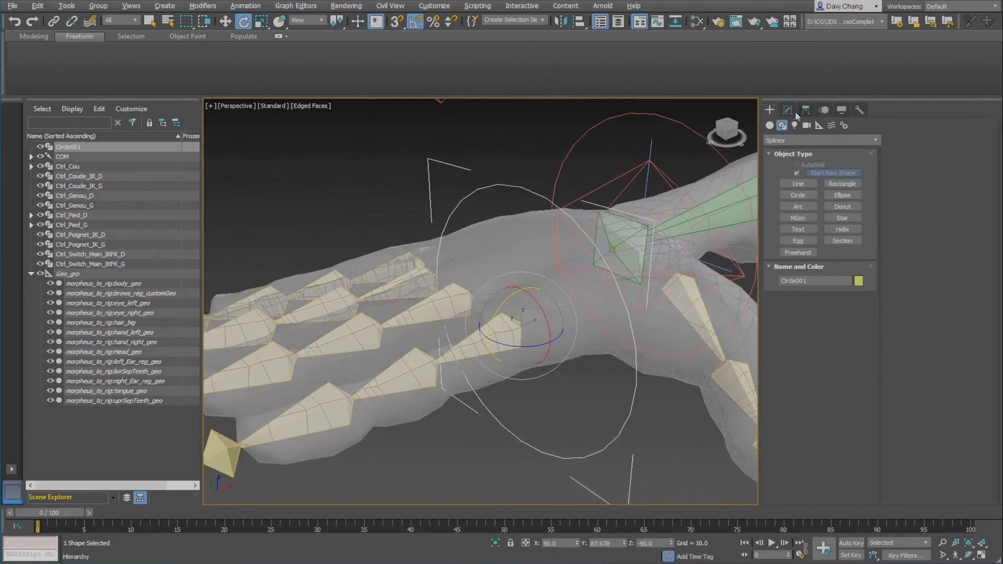
- Reduce the circle's radius to 2.693 and inspect its fit around the index finger's base from several angles
{"action": "left_click", "coordinate": [788, 110]}
{"action": "left_click_drag", "start_coordinate": [851, 293], "coordinate": [850, 317]}
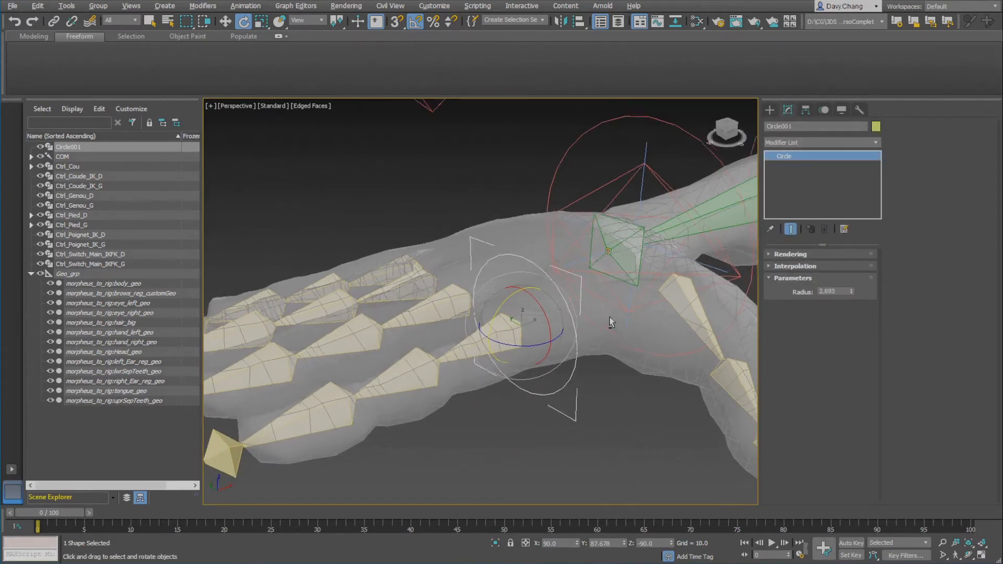
{"action": "middle_click_drag", "start_coordinate": [609, 320], "coordinate": [644, 297], "text": "alt"}
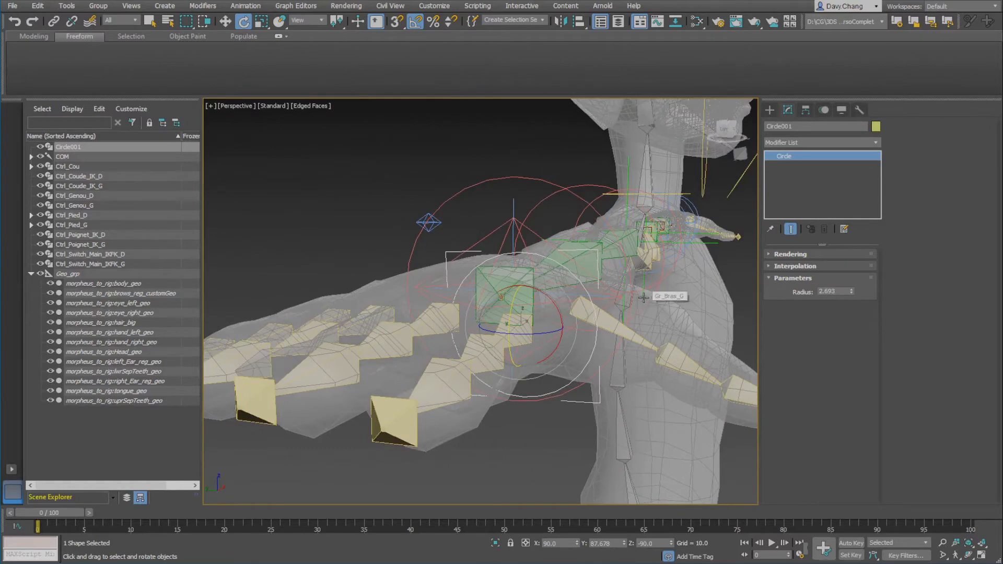
{"action": "middle_click_drag", "start_coordinate": [644, 297], "coordinate": [517, 308], "text": "alt"}
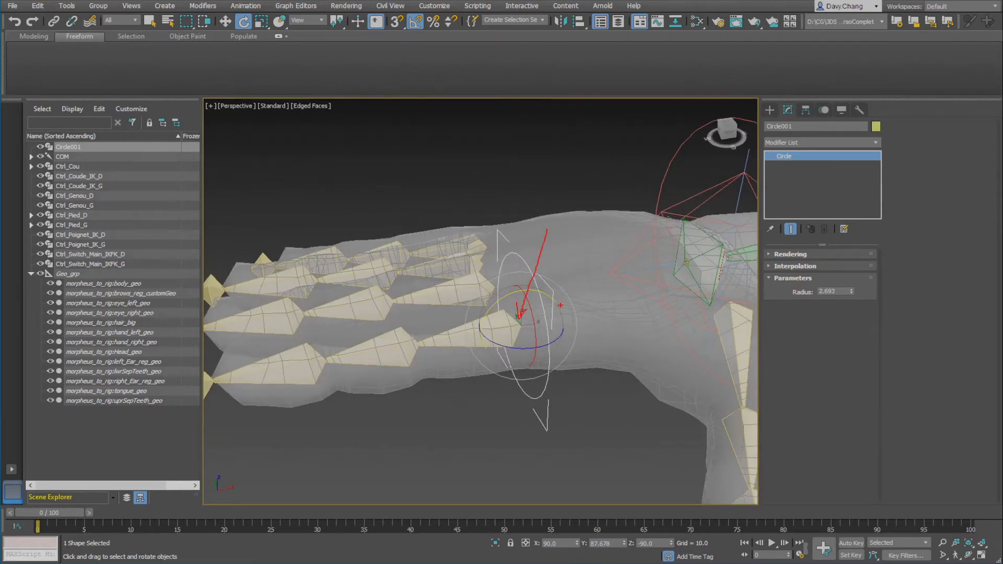
{"action": "mouse_move", "coordinate": [560, 305]}
{"action": "middle_mouse_down", "text": "alt"}
{"action": "mouse_move", "coordinate": [559, 340]}
{"action": "mouse_move", "coordinate": [438, 321]}
{"action": "mouse_move", "coordinate": [480, 321]}
{"action": "mouse_move", "coordinate": [490, 316]}
{"action": "mouse_move", "coordinate": [480, 300]}
{"action": "mouse_move", "coordinate": [489, 301]}
{"action": "middle_mouse_up", "text": "alt"}
- Undo the circle's radius change and its rotation
{"action": "key", "text": "ctrl+z"}
{"action": "key", "text": "ctrl+z"}
{"action": "scroll", "coordinate": [489, 301], "scroll_direction": "down", "scroll_amount": 4}
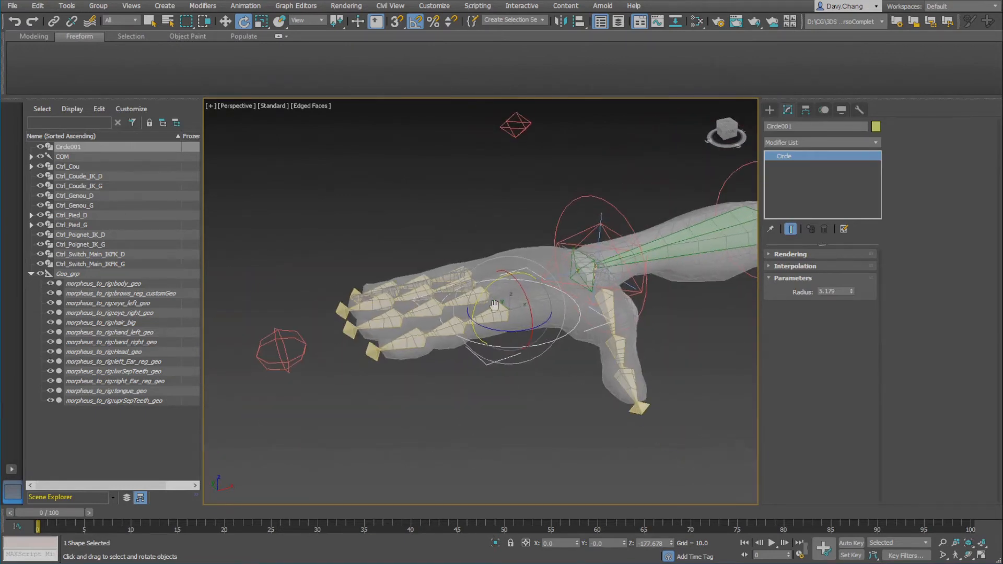
- Examine the circle at the index finger's base and compare it with the existing shoulder, elbow and wrist controllers
{"action": "scroll", "coordinate": [499, 303], "scroll_direction": "up", "scroll_amount": 4}
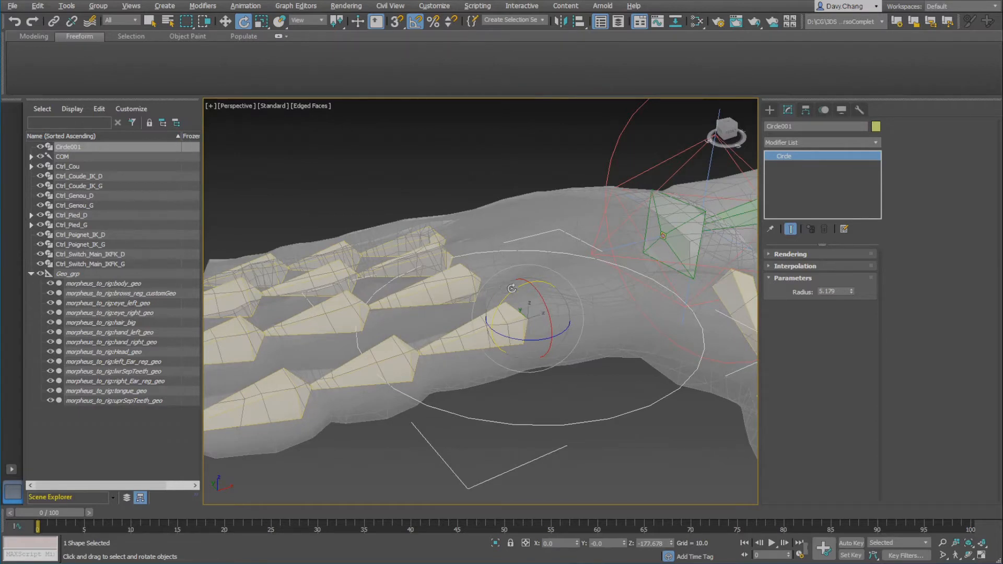
{"action": "scroll", "coordinate": [570, 287], "scroll_direction": "down", "scroll_amount": 4}
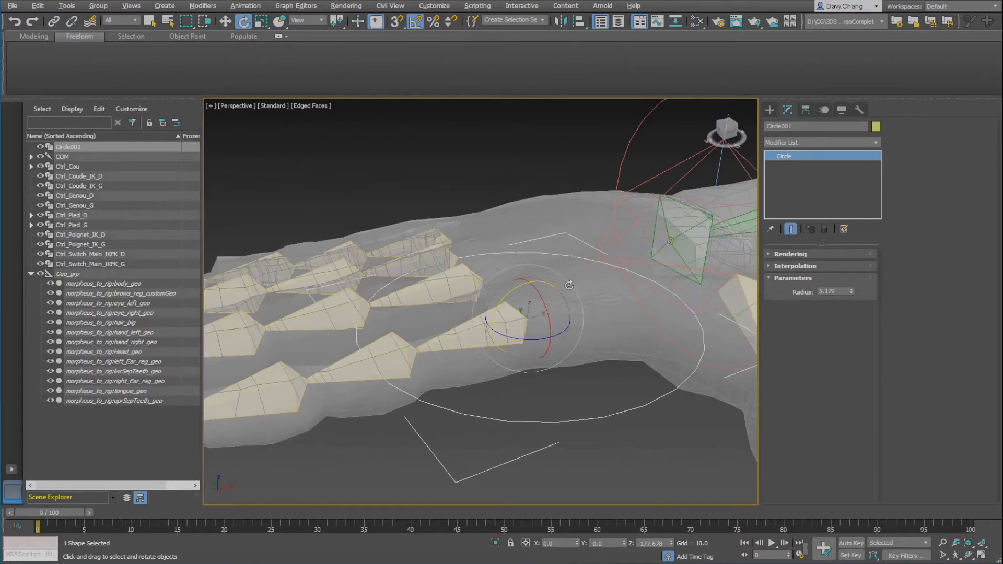
{"action": "middle_click_drag", "start_coordinate": [570, 286], "coordinate": [556, 292]}
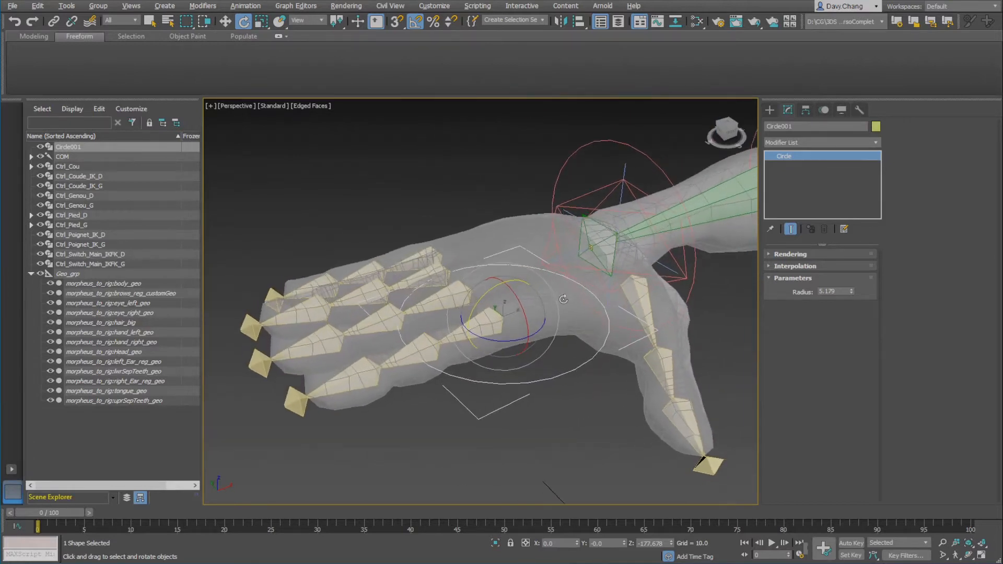
{"action": "scroll", "coordinate": [473, 297], "scroll_direction": "up", "scroll_amount": 3}
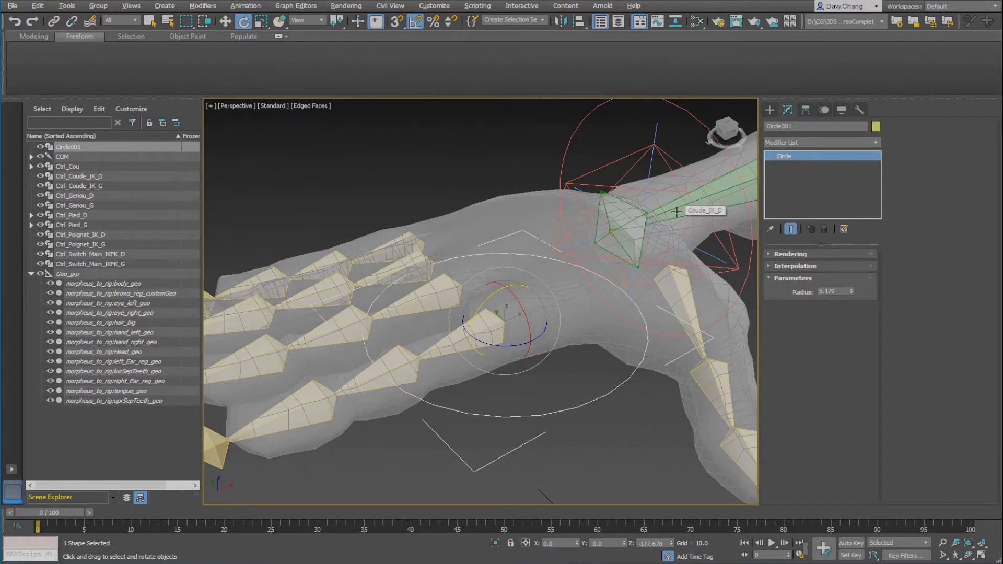
{"action": "scroll", "coordinate": [677, 212], "scroll_direction": "down", "scroll_amount": 6}
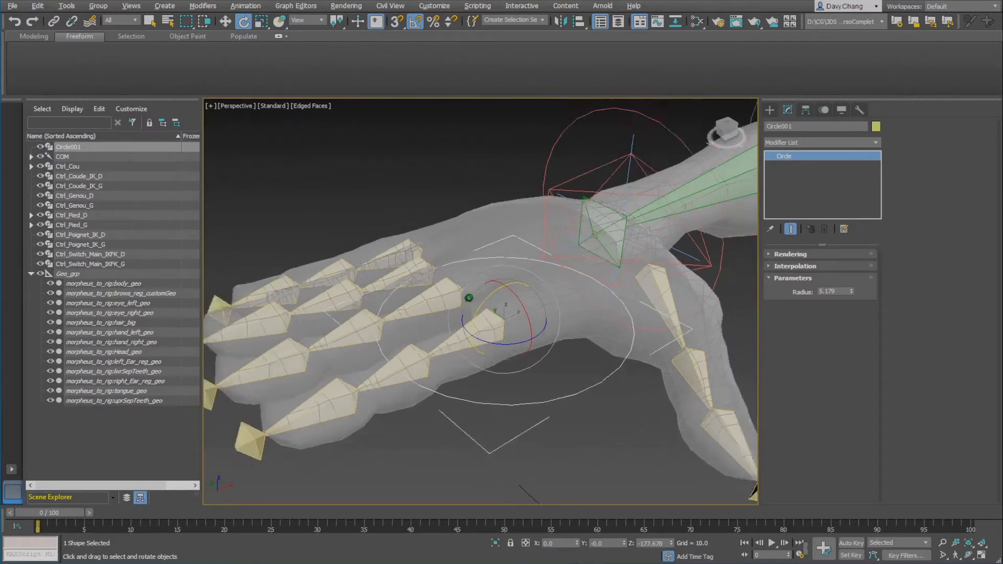
{"action": "middle_click_drag", "start_coordinate": [611, 248], "coordinate": [570, 249]}
{"action": "mouse_move", "coordinate": [666, 145]}
{"action": "left_mouse_down"}
{"action": "mouse_move", "coordinate": [636, 197]}
{"action": "mouse_move", "coordinate": [674, 136]}
{"action": "left_mouse_up"}
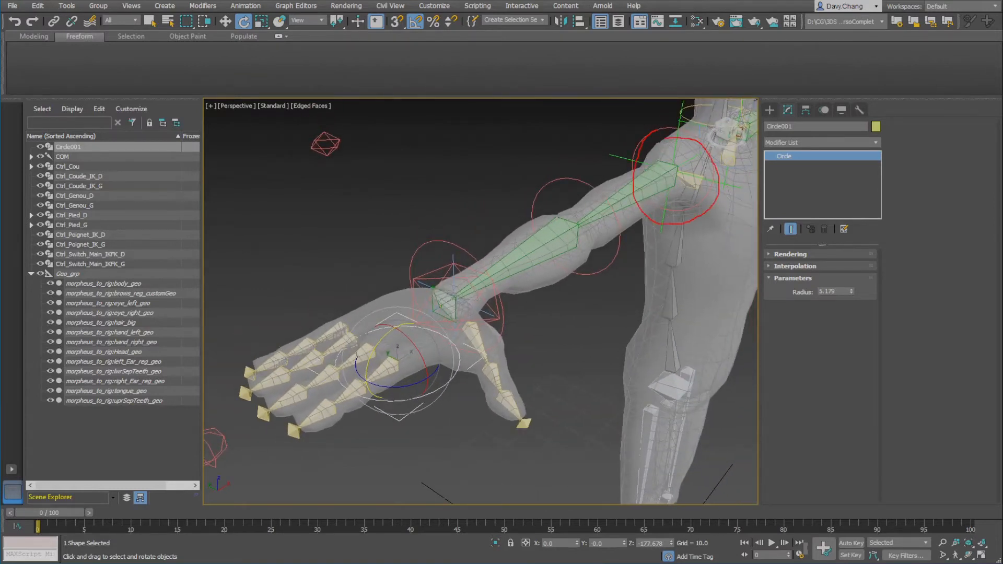
{"action": "left_click_drag", "start_coordinate": [531, 208], "coordinate": [574, 185]}
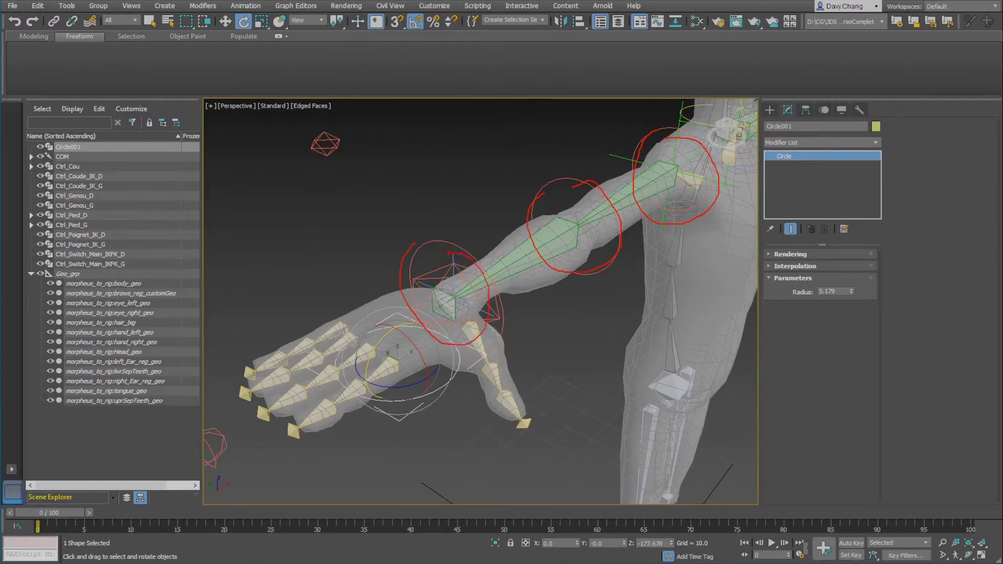
{"action": "key", "text": "Escape"}
{"action": "middle_click_drag", "start_coordinate": [453, 363], "coordinate": [511, 287]}
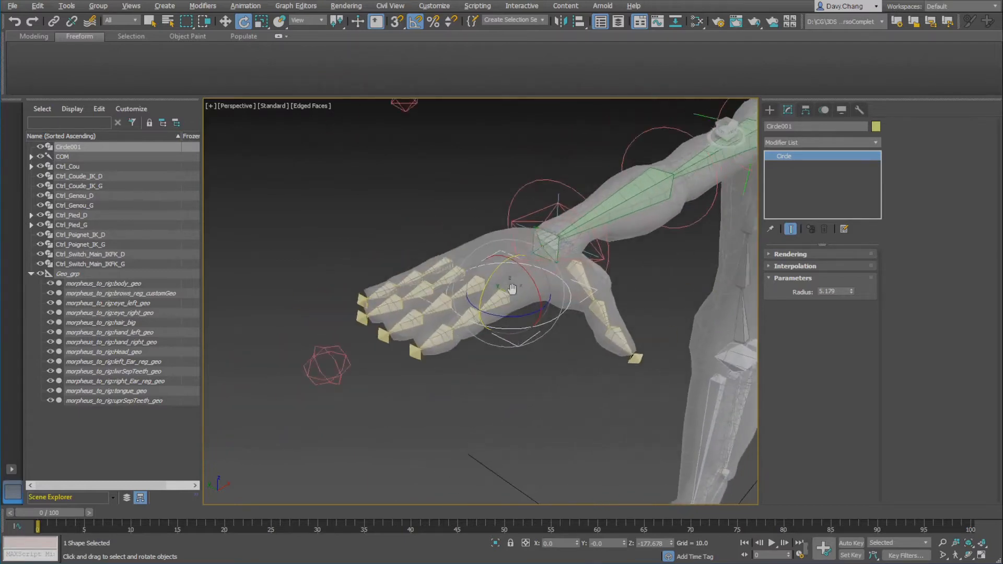
{"action": "scroll", "coordinate": [517, 277], "scroll_direction": "up", "scroll_amount": 3}
{"action": "key", "text": "w"}
{"action": "scroll", "coordinate": [525, 266], "scroll_direction": "up", "scroll_amount": 3}
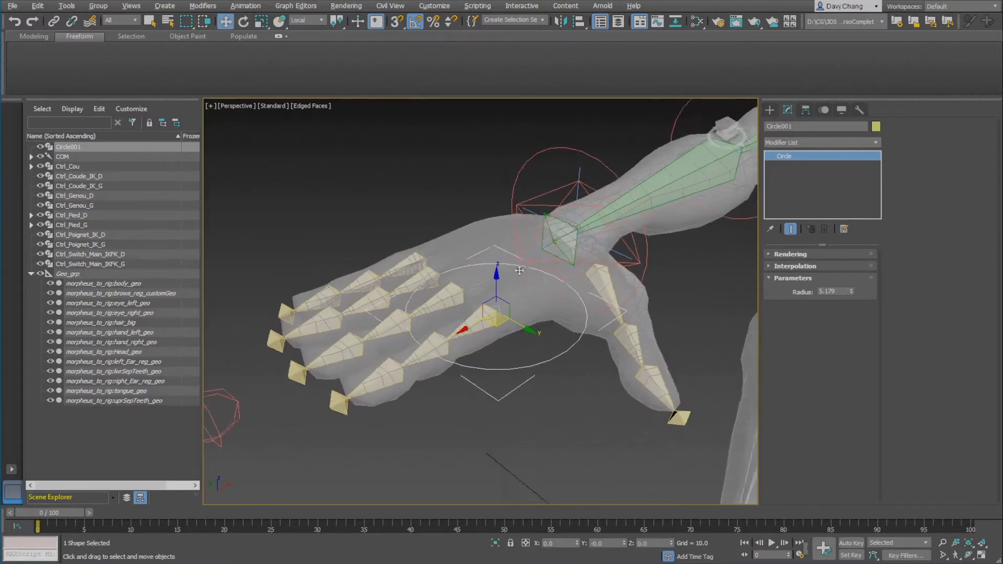
{"action": "right_click", "coordinate": [801, 157]}
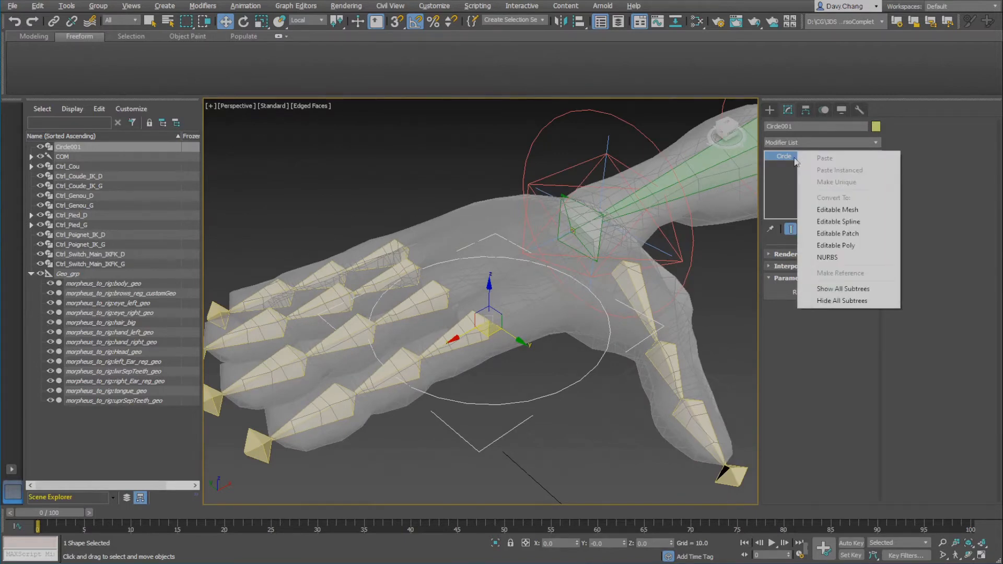
{"action": "left_click", "coordinate": [837, 246]}
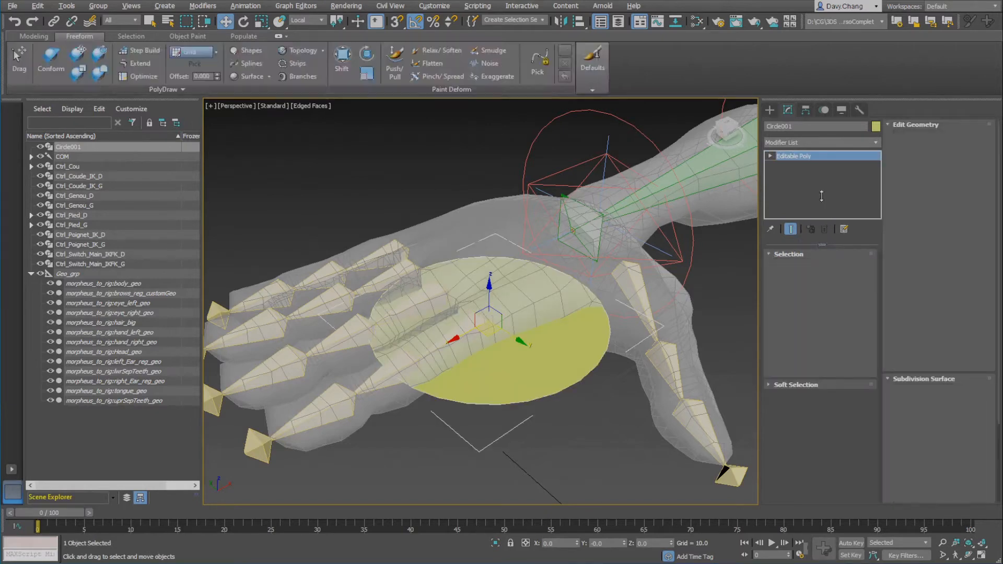
{"action": "key", "text": "ctrl+z"}
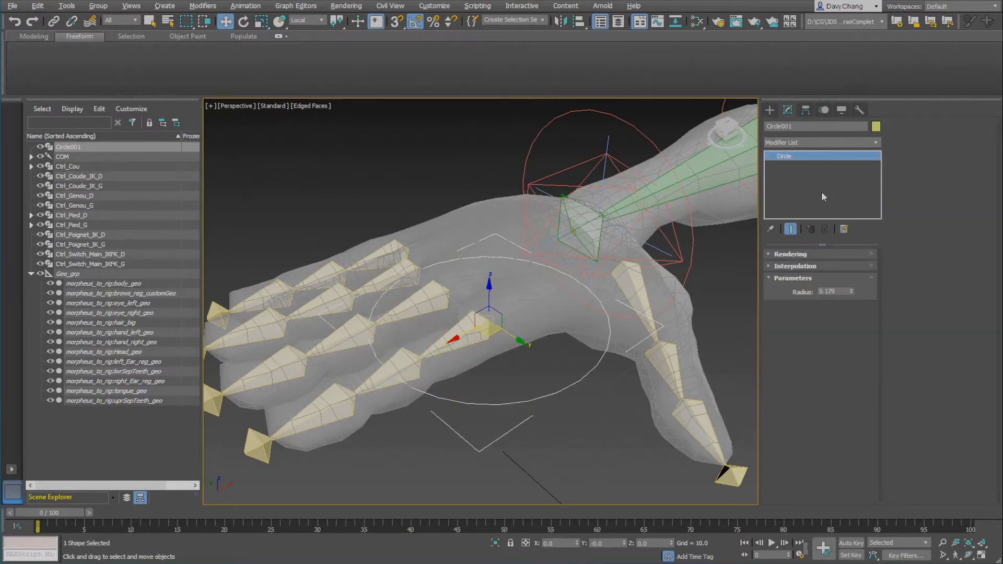
- Convert the circle at the index finger's base to an Editable Spline
{"action": "right_click", "coordinate": [789, 157]}
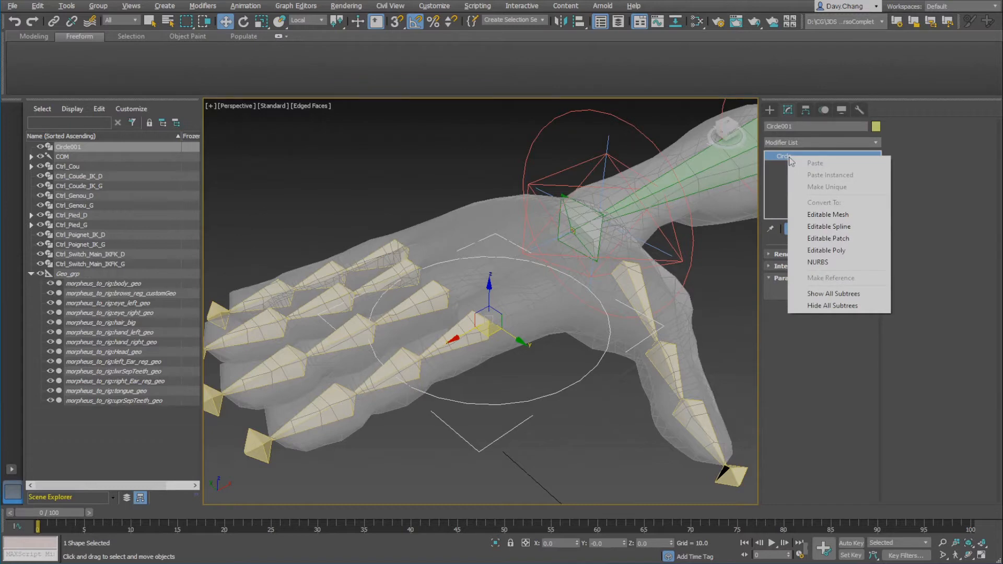
{"action": "left_click", "coordinate": [844, 228]}
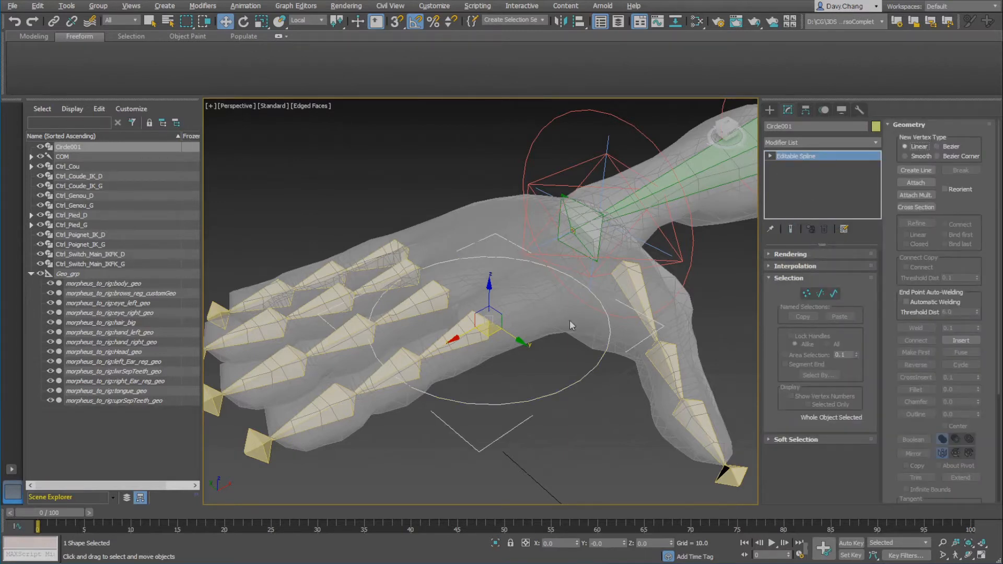
{"action": "middle_click_drag", "start_coordinate": [569, 320], "coordinate": [512, 297], "text": "alt"}
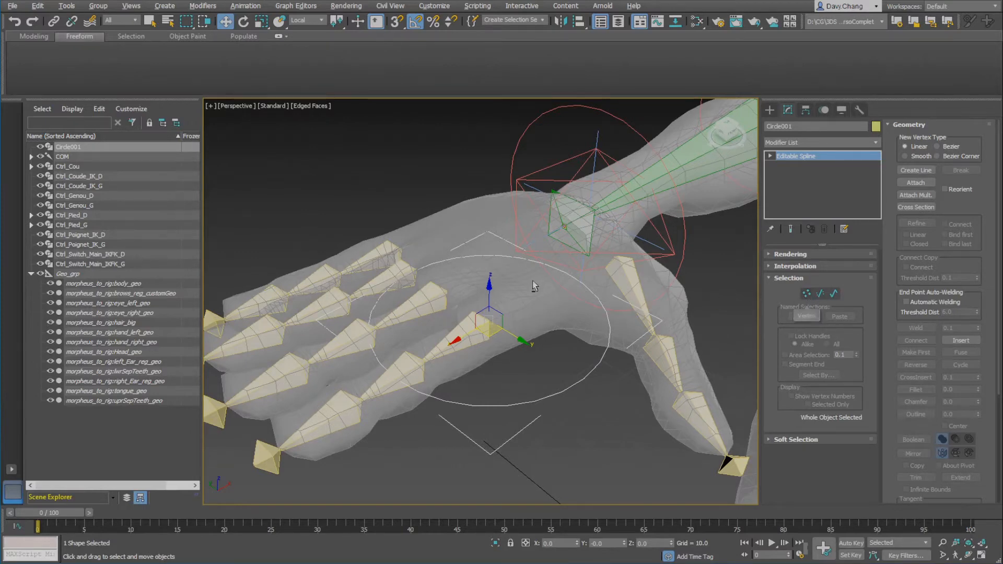
- Select all four vertices of the circle and use the Parent reference coordinate system with the transform center at the circle's pivot
{"action": "middle_click_drag", "start_coordinate": [534, 286], "coordinate": [528, 279], "text": "alt"}
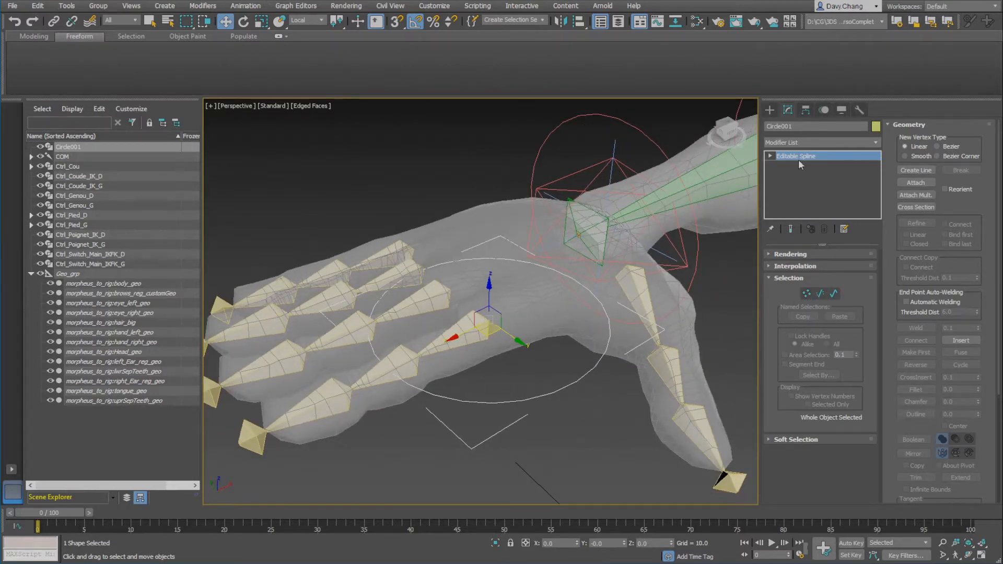
{"action": "left_click", "coordinate": [807, 294]}
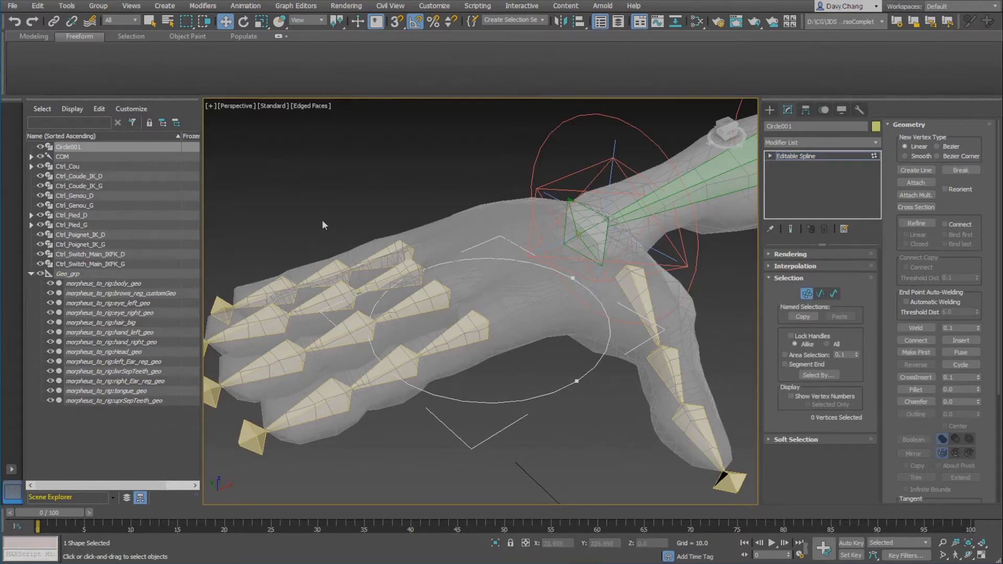
{"action": "left_click_drag", "start_coordinate": [322, 225], "coordinate": [616, 440]}
{"action": "middle_click_drag", "start_coordinate": [615, 440], "coordinate": [518, 321], "text": "alt"}
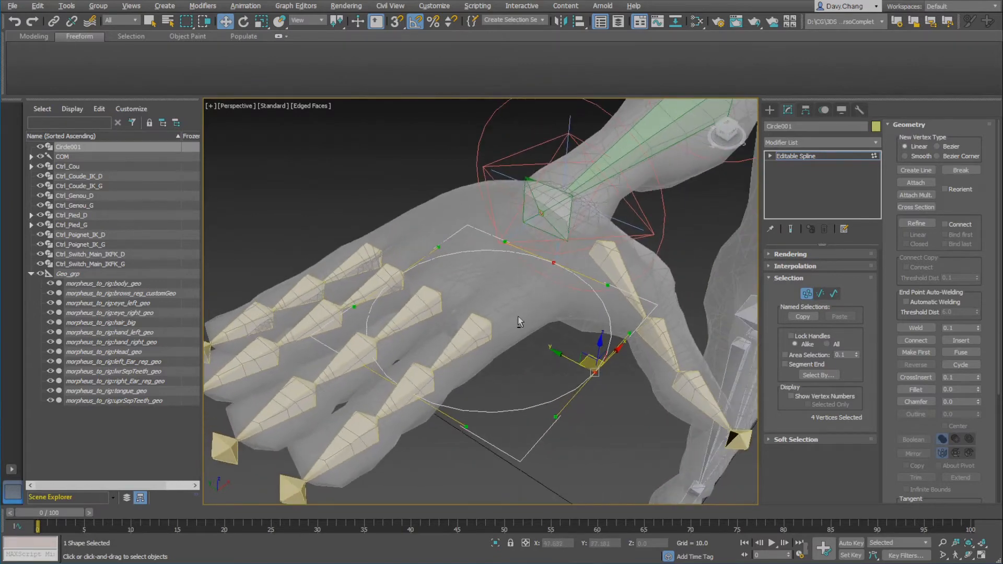
{"action": "middle_click_drag", "start_coordinate": [575, 345], "coordinate": [553, 328], "text": "alt"}
{"action": "left_click", "coordinate": [322, 20]}
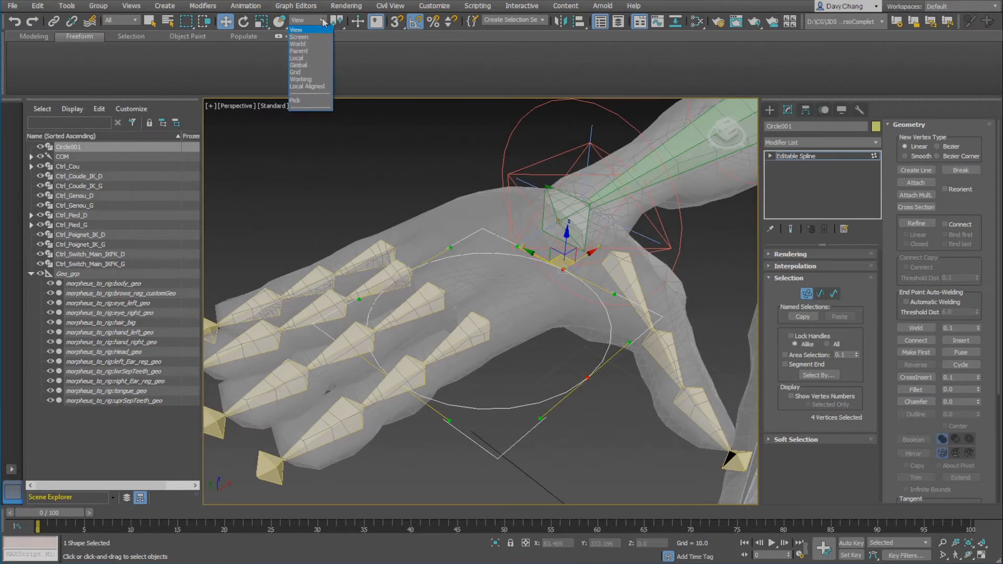
{"action": "left_click", "coordinate": [301, 50]}
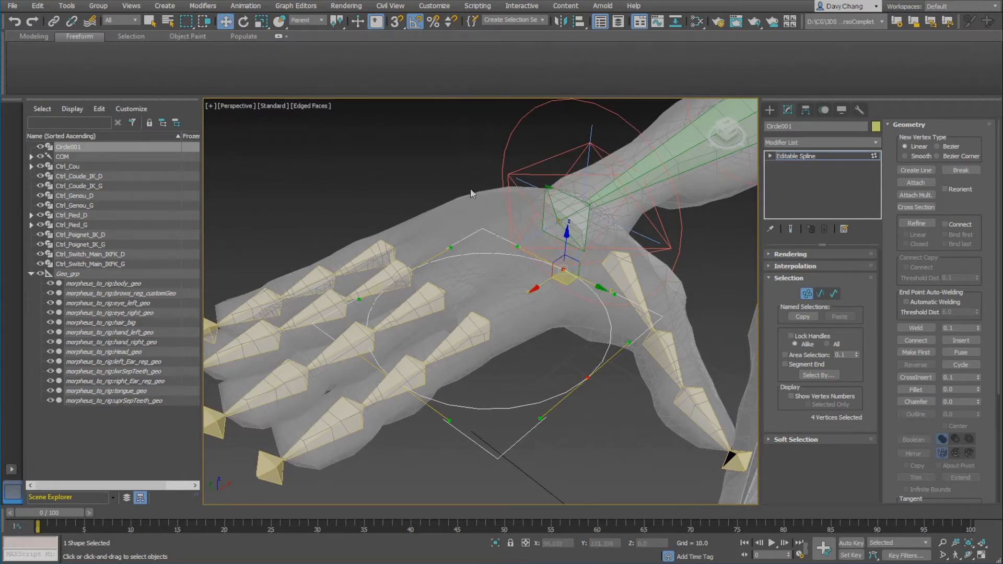
{"action": "middle_click_drag", "start_coordinate": [428, 137], "coordinate": [445, 166], "text": "alt"}
{"action": "left_click_drag", "start_coordinate": [337, 27], "coordinate": [338, 59]}
{"action": "middle_click_drag", "start_coordinate": [546, 312], "coordinate": [544, 311], "text": "alt"}
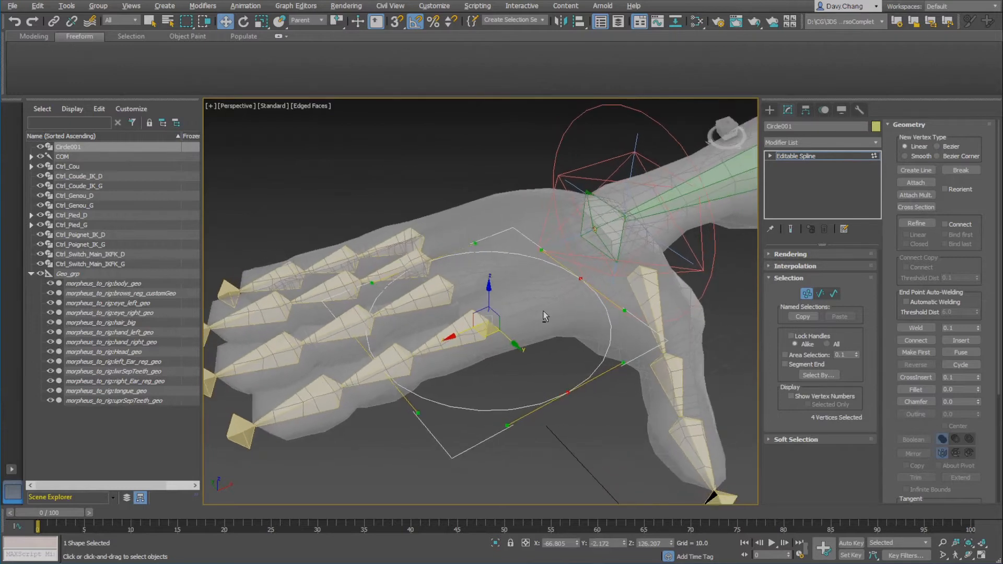
- Scale the four vertices down uniformly around the circle's pivot at the index finger's base, using the Parent coordinate system
{"action": "key", "text": "r"}
{"action": "left_click_drag", "start_coordinate": [374, 387], "coordinate": [397, 346]}
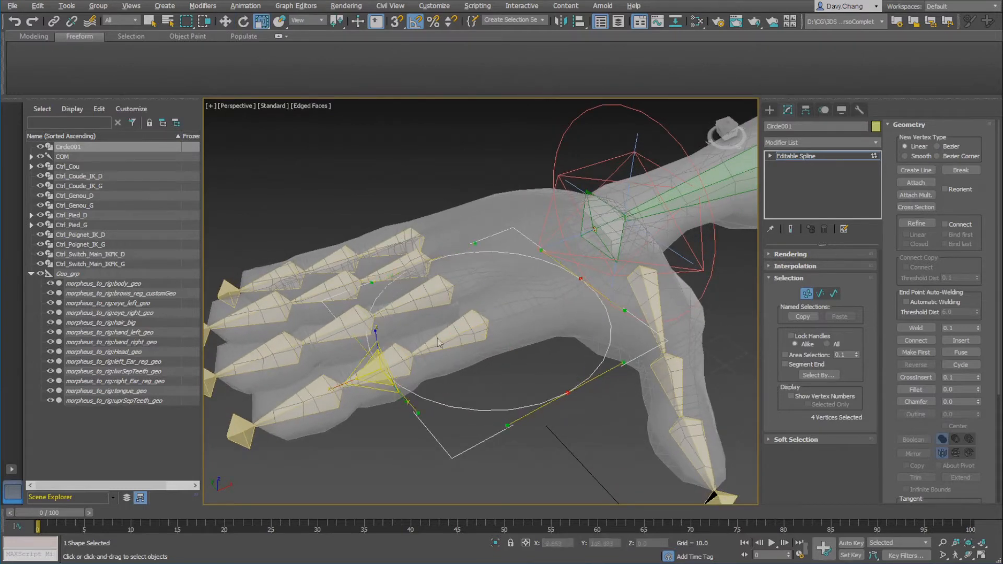
{"action": "middle_click_drag", "start_coordinate": [397, 346], "coordinate": [388, 275], "text": "alt"}
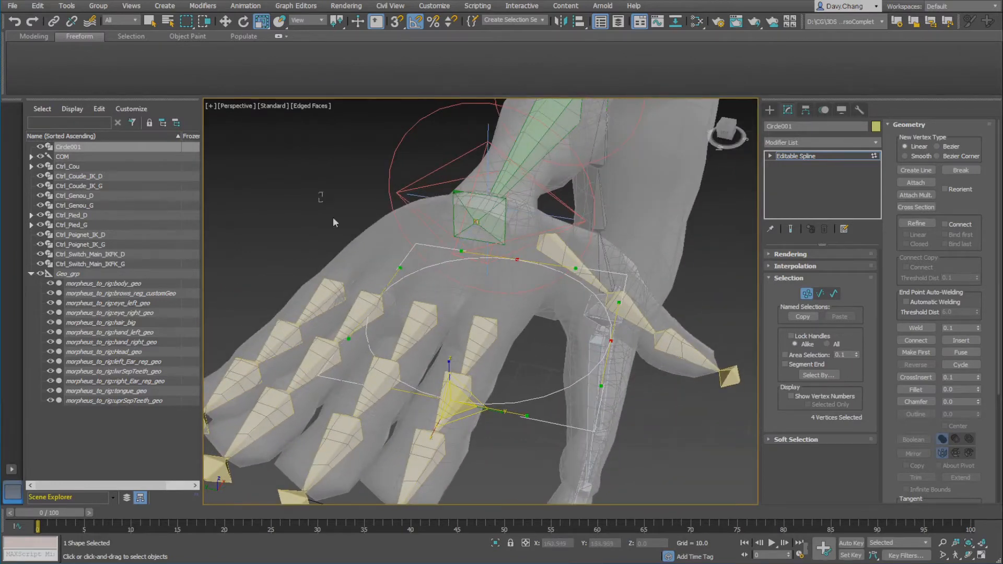
{"action": "middle_click_drag", "start_coordinate": [496, 347], "coordinate": [495, 337], "text": "alt"}
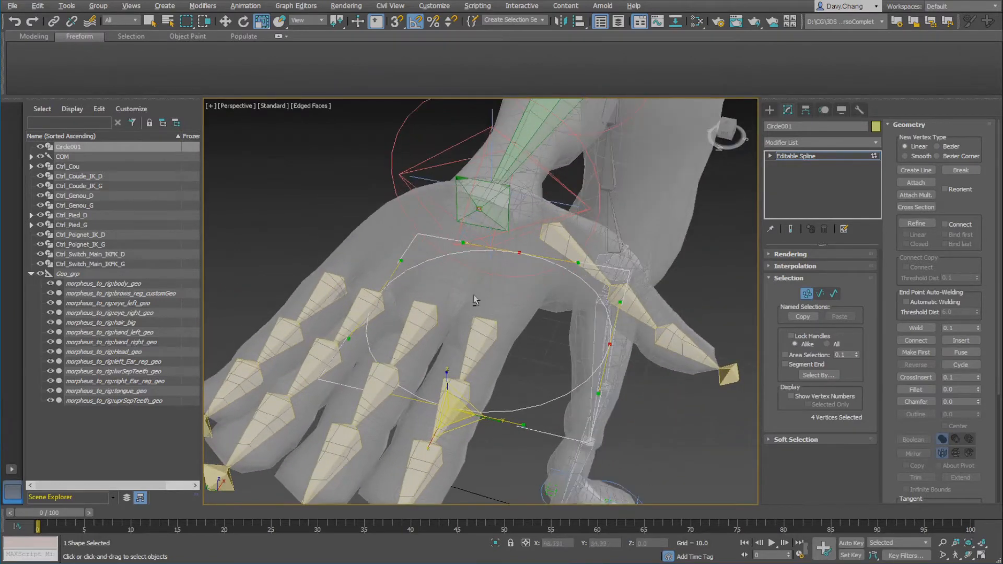
{"action": "left_click", "coordinate": [307, 20]}
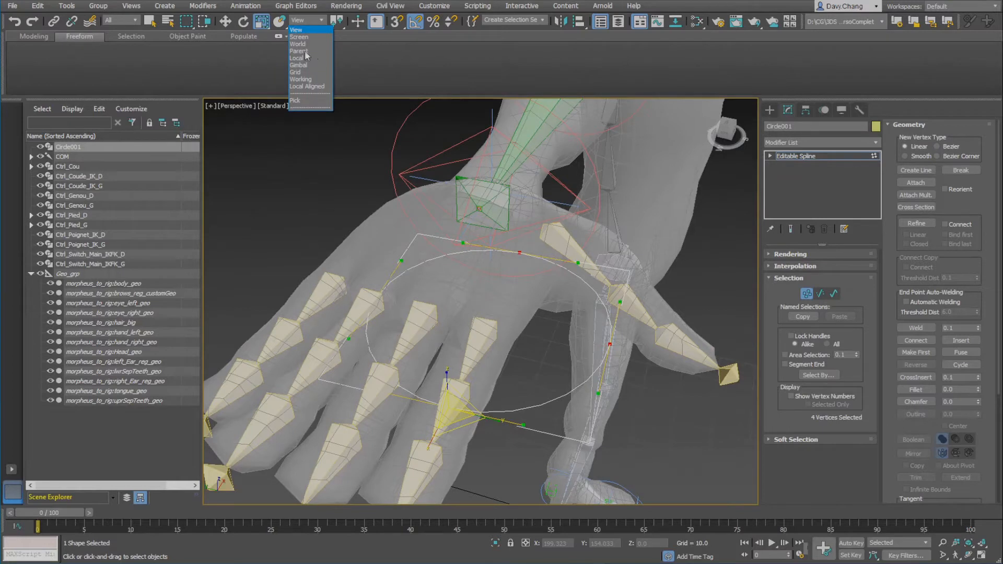
{"action": "left_click", "coordinate": [305, 52]}
{"action": "left_click_drag", "start_coordinate": [337, 22], "coordinate": [338, 70]}
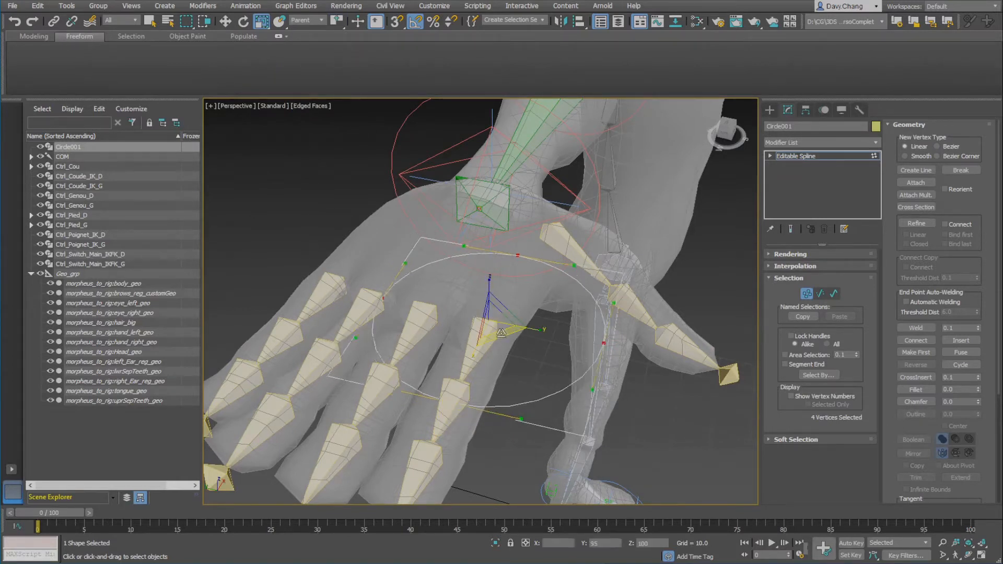
{"action": "left_click_drag", "start_coordinate": [501, 333], "coordinate": [483, 311]}
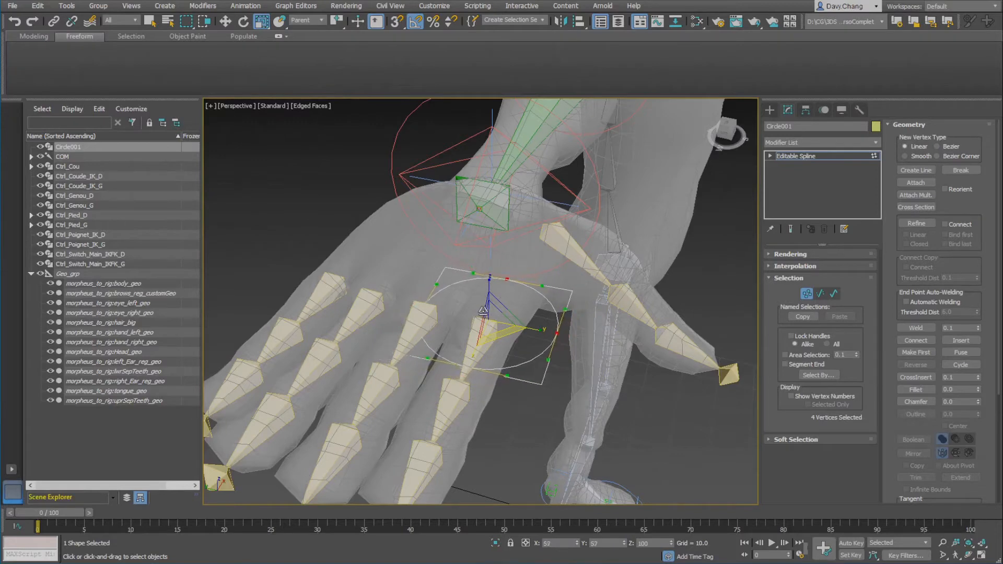
- Raise the four vertices about 2 units in Z, just above the back of the hand
{"action": "middle_click_drag", "start_coordinate": [483, 311], "coordinate": [466, 299], "text": "alt"}
{"action": "key", "text": "w"}
{"action": "scroll", "coordinate": [466, 299], "scroll_direction": "up", "scroll_amount": 3}
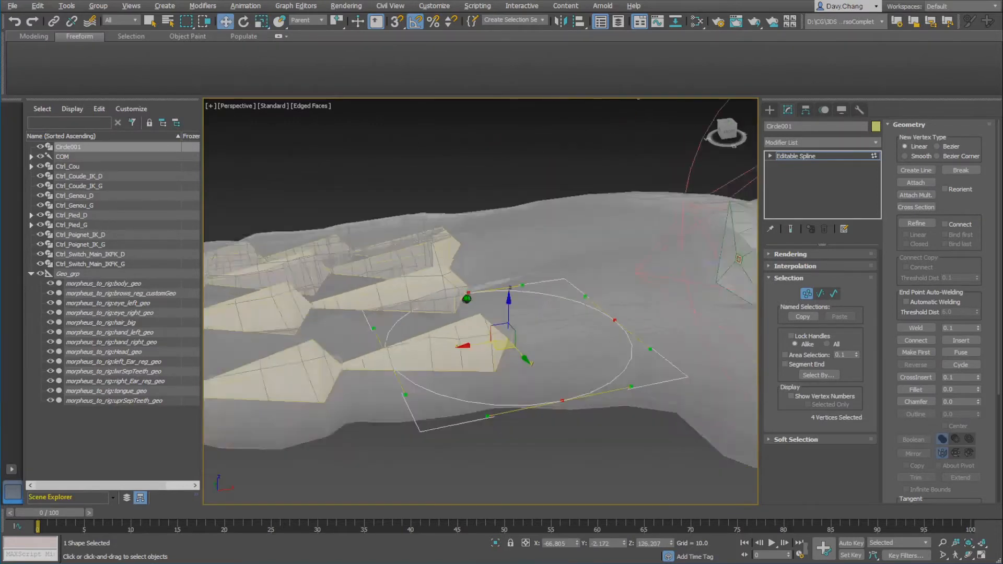
{"action": "scroll", "coordinate": [467, 299], "scroll_direction": "down", "scroll_amount": 3}
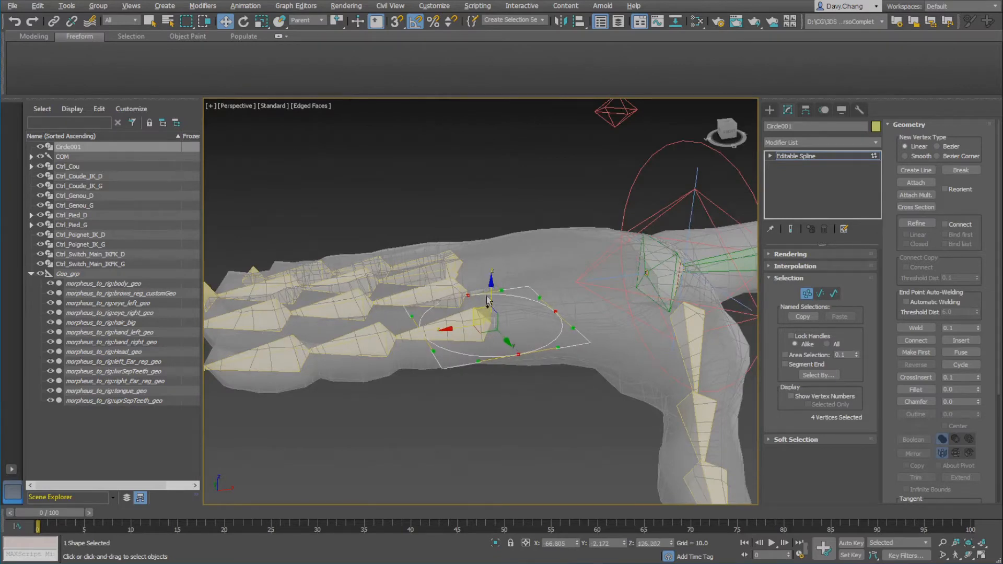
{"action": "left_click_drag", "start_coordinate": [489, 298], "coordinate": [487, 259]}
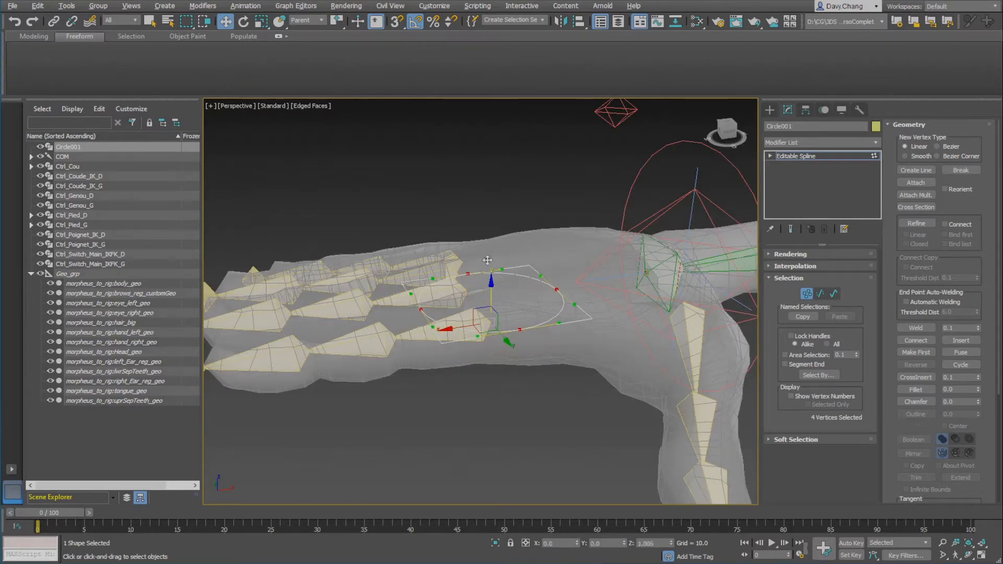
{"action": "mouse_move", "coordinate": [488, 260]}
{"action": "middle_mouse_down", "text": "alt"}
{"action": "mouse_move", "coordinate": [472, 270]}
{"action": "mouse_move", "coordinate": [491, 266]}
{"action": "middle_mouse_up", "text": "alt"}
{"action": "left_click_drag", "start_coordinate": [490, 260], "coordinate": [489, 234]}
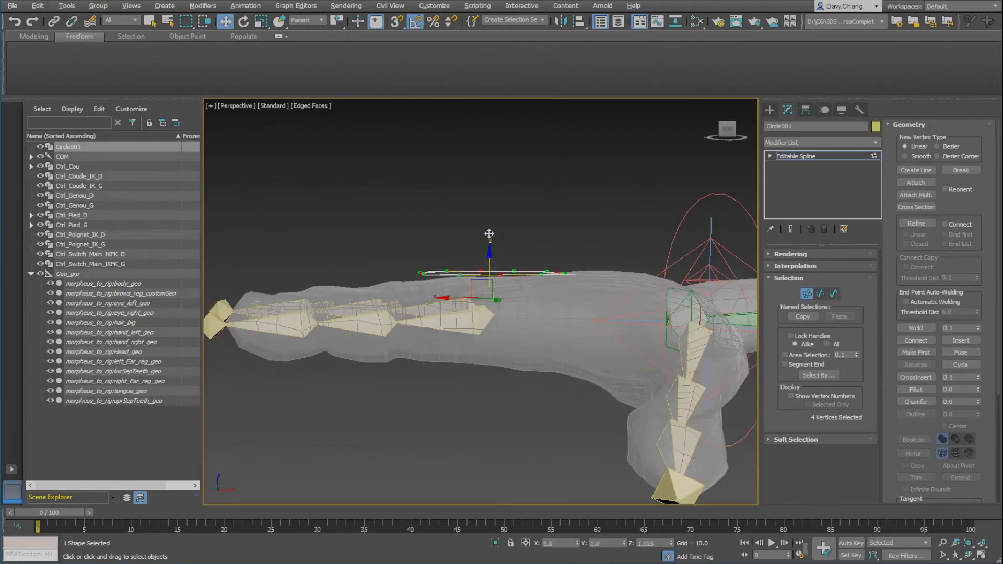
{"action": "middle_click_drag", "start_coordinate": [489, 233], "coordinate": [514, 317], "text": "alt"}
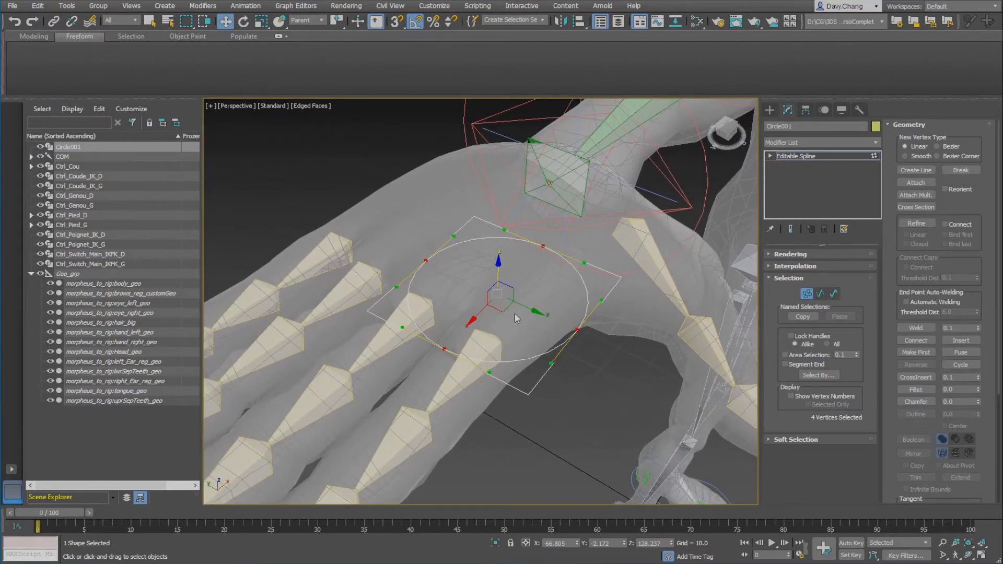
- Select the two opposite vertices across the finger's width and scale them inward to narrow the circle into an elongated shape
{"action": "left_click", "coordinate": [425, 259]}
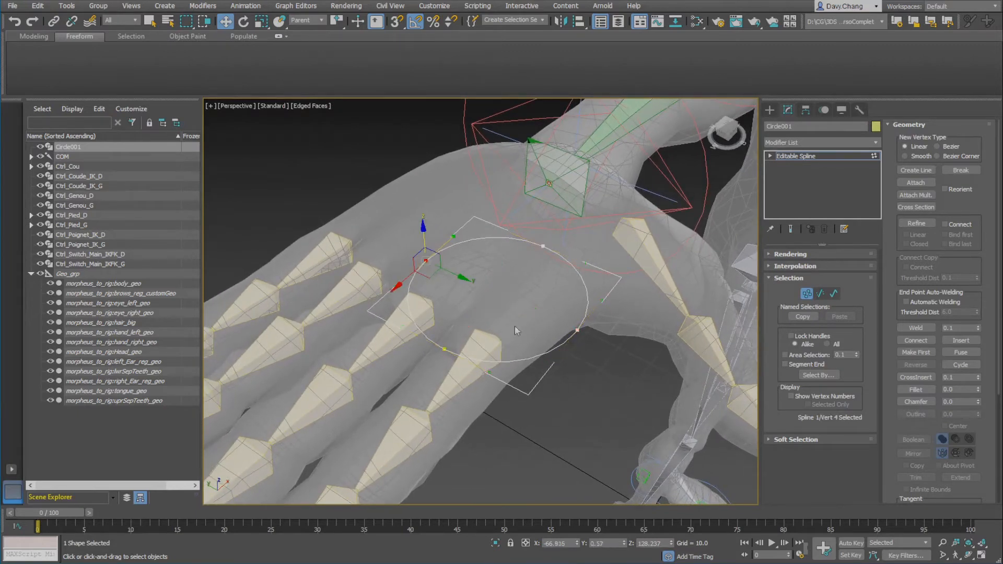
{"action": "left_click", "coordinate": [576, 329], "text": "ctrl"}
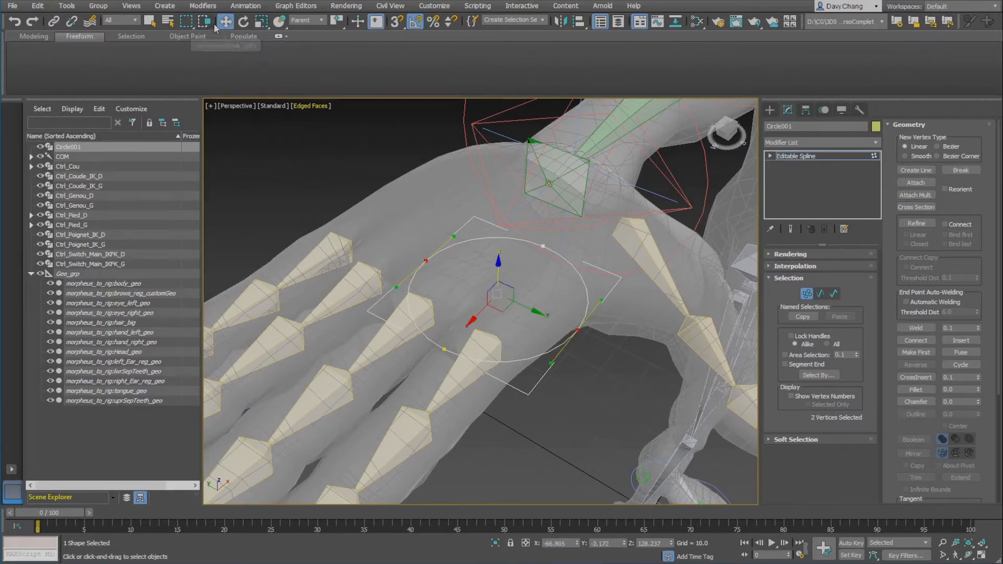
{"action": "left_click", "coordinate": [260, 21]}
{"action": "left_click_drag", "start_coordinate": [515, 279], "coordinate": [475, 279]}
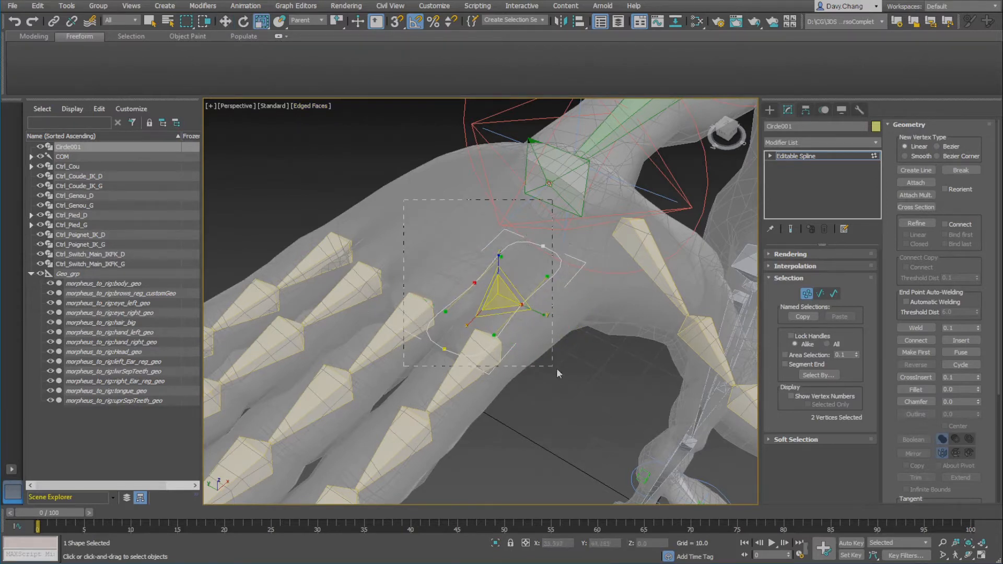
- Scale all four vertices of the elongated shape down uniformly and move them forward above the first index finger bone
{"action": "left_click_drag", "start_coordinate": [557, 368], "coordinate": [571, 378]}
{"action": "left_click_drag", "start_coordinate": [499, 298], "coordinate": [483, 323]}
{"action": "key", "text": "w"}
{"action": "middle_click_drag", "start_coordinate": [482, 322], "coordinate": [445, 314], "text": "alt"}
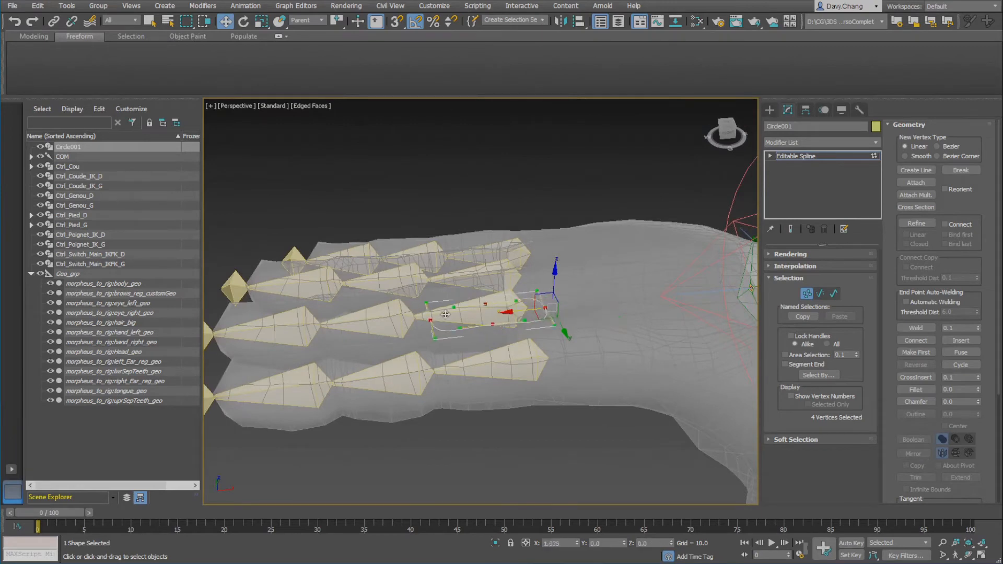
{"action": "middle_click_drag", "start_coordinate": [538, 349], "coordinate": [534, 316], "text": "alt"}
{"action": "scroll", "coordinate": [550, 340], "scroll_direction": "down", "scroll_amount": 2}
{"action": "scroll", "coordinate": [550, 340], "scroll_direction": "up", "scroll_amount": 3}
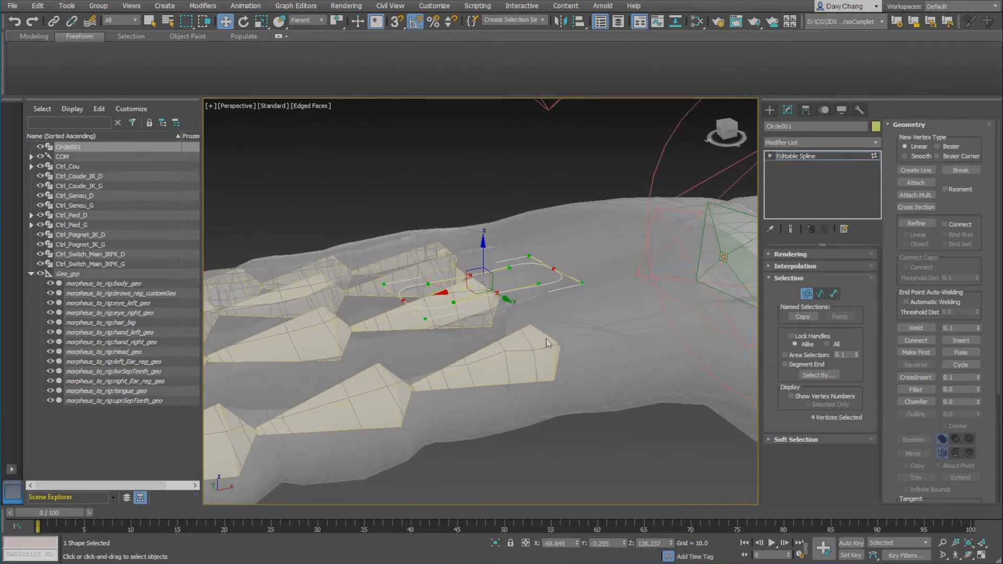
- Leave vertex editing on the spline and set the Move reference coordinate system to World
{"action": "left_click", "coordinate": [808, 294]}
{"action": "middle_click_drag", "start_coordinate": [504, 326], "coordinate": [533, 349], "text": "alt"}
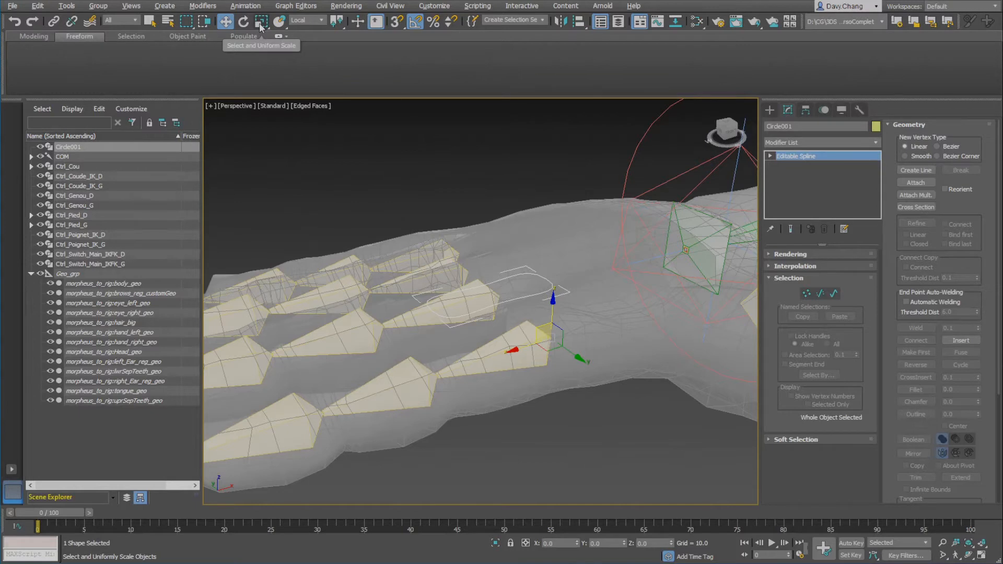
{"action": "left_click", "coordinate": [307, 21]}
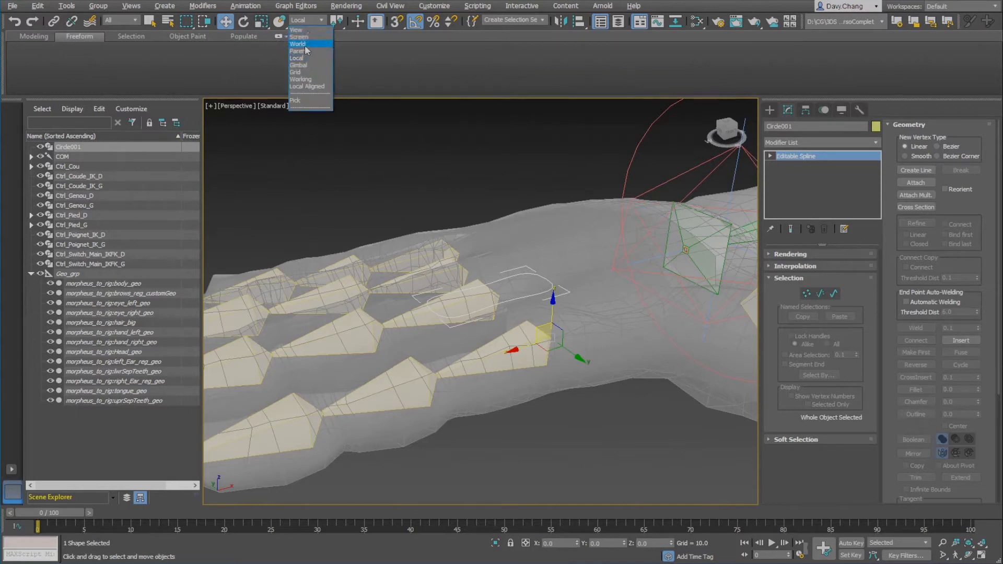
{"action": "left_click", "coordinate": [306, 44]}
- Examine the spline's absolute local X, Y and Z scale values in the Scale Transform Type-In
{"action": "key", "text": "r"}
{"action": "key", "text": "F12"}
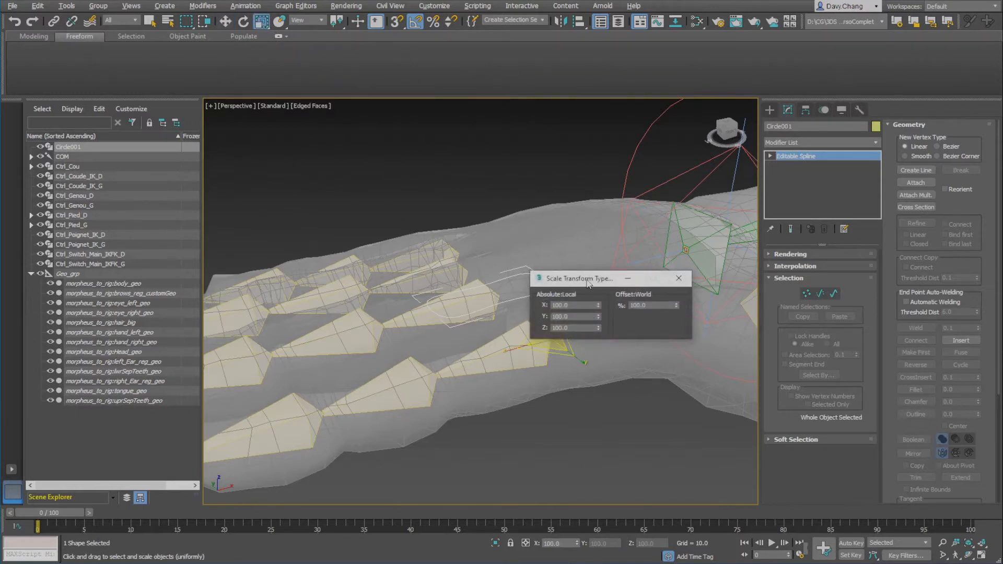
{"action": "left_click_drag", "start_coordinate": [588, 284], "coordinate": [490, 178]}
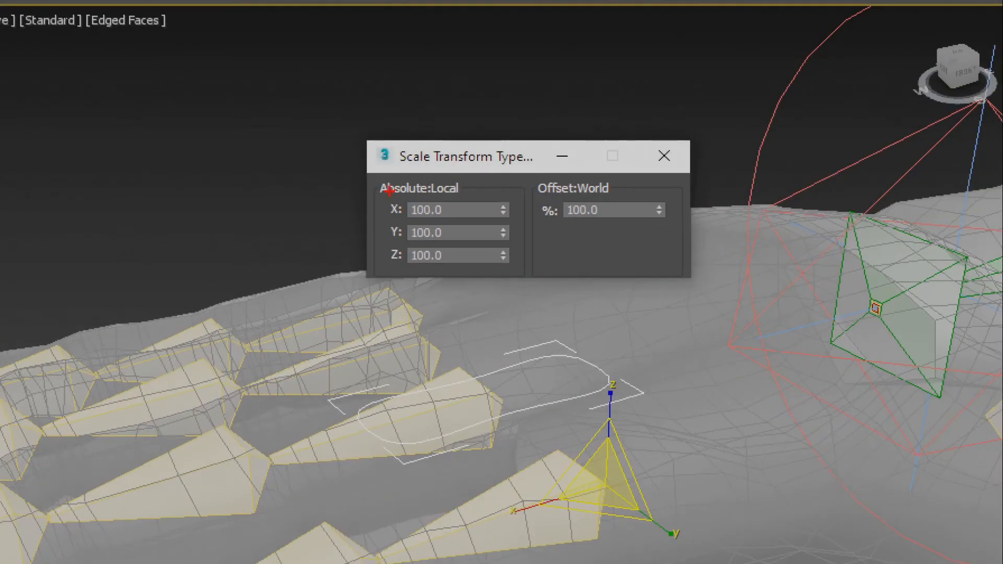
{"action": "left_click_drag", "start_coordinate": [389, 191], "coordinate": [475, 291]}
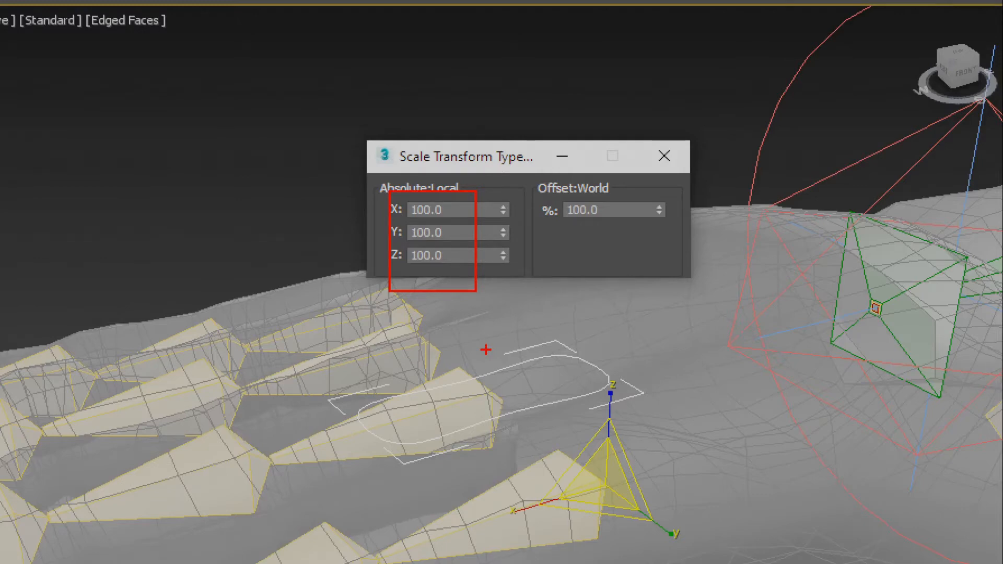
{"action": "key", "text": "Escape"}
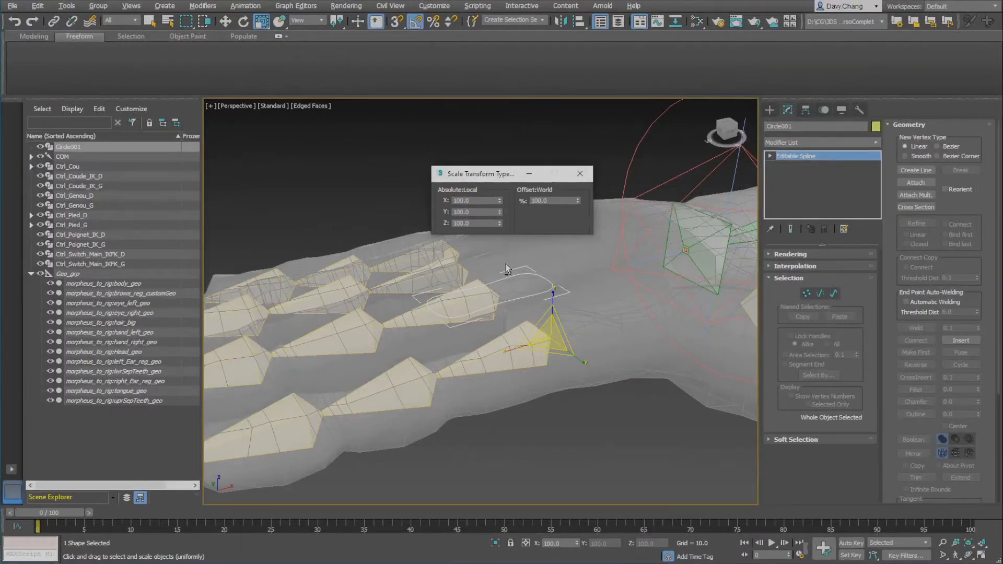
{"action": "mouse_move", "coordinate": [507, 269]}
{"action": "middle_mouse_down", "text": "alt"}
{"action": "mouse_move", "coordinate": [529, 285]}
{"action": "mouse_move", "coordinate": [499, 289]}
{"action": "mouse_move", "coordinate": [510, 291]}
{"action": "middle_mouse_up", "text": "alt"}
{"action": "scroll", "coordinate": [526, 282], "scroll_direction": "up", "scroll_amount": 5}
{"action": "scroll", "coordinate": [513, 285], "scroll_direction": "down", "scroll_amount": 5}
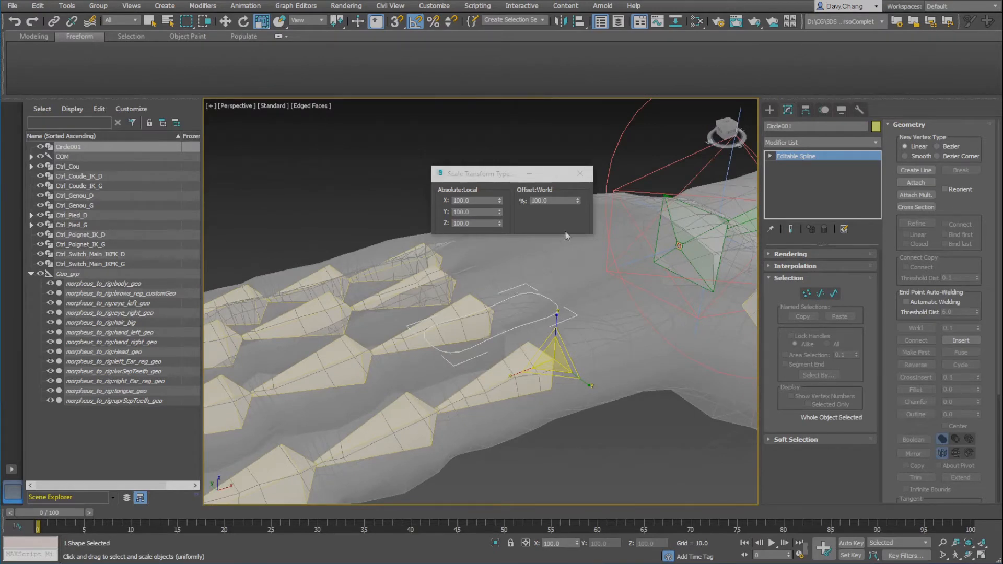
{"action": "left_click", "coordinate": [580, 174]}
{"action": "key", "text": "w"}
- Rename the index finger's spline controller to Ctrl_Index_01_D
{"action": "middle_click_drag", "start_coordinate": [500, 245], "coordinate": [526, 238], "text": "alt"}
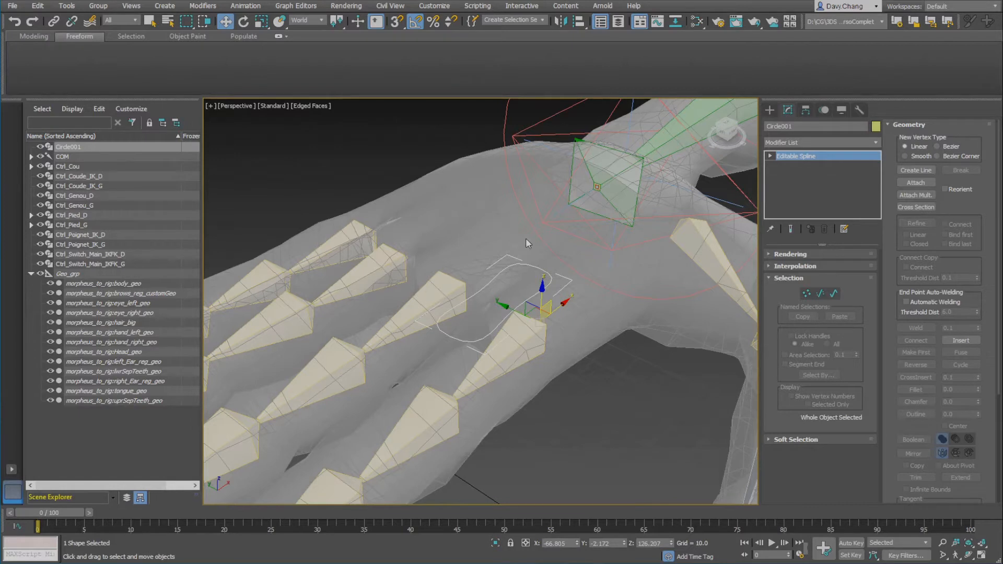
{"action": "middle_click_drag", "start_coordinate": [500, 304], "coordinate": [494, 301], "text": "alt"}
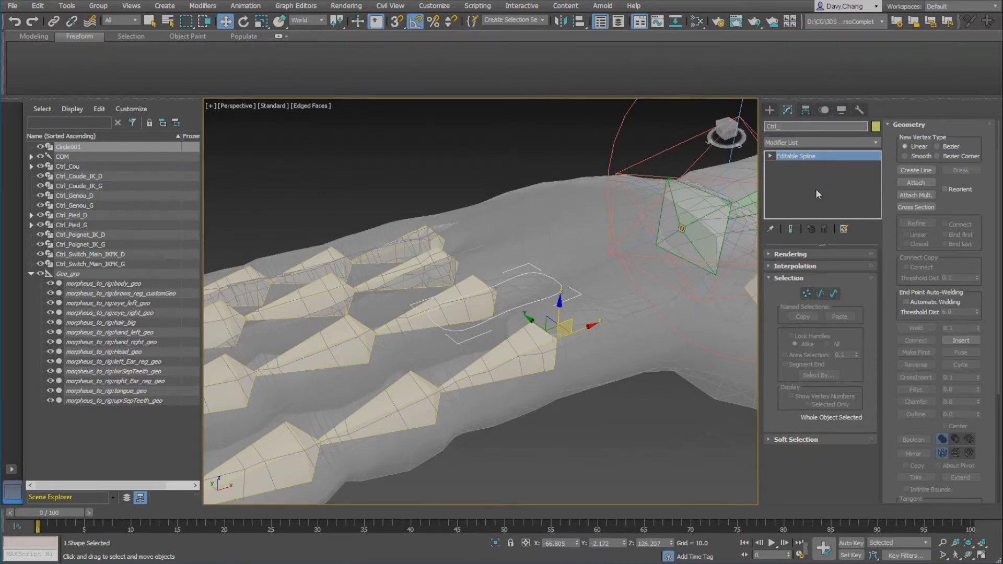
{"action": "type", "text": "Index_01_D"}
{"action": "key", "text": "Return"}
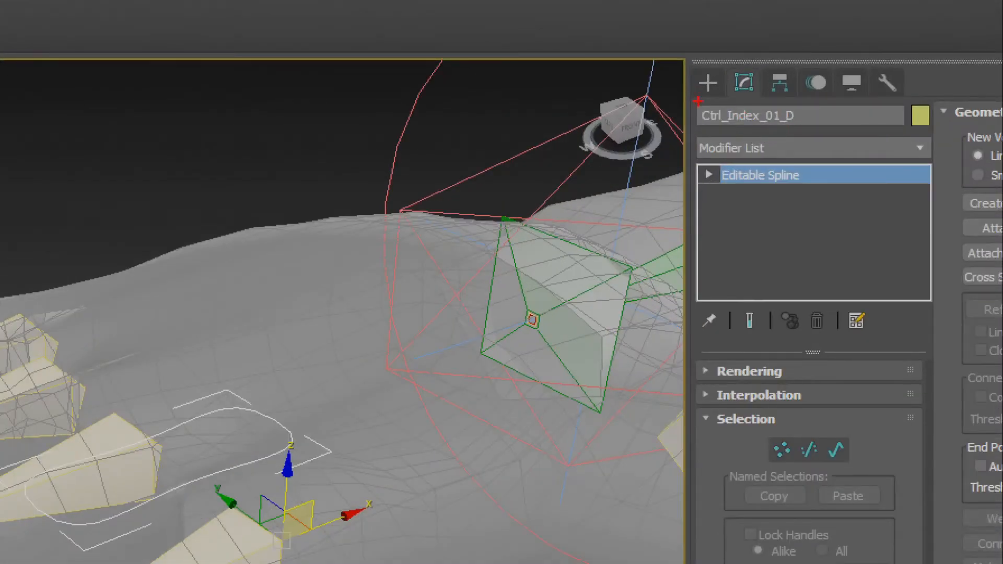
{"action": "mouse_move", "coordinate": [690, 100]}
{"action": "left_mouse_down", "text": "ctrl"}
{"action": "mouse_move", "coordinate": [767, 132]}
{"action": "mouse_move", "coordinate": [809, 132]}
{"action": "left_mouse_up", "text": "ctrl"}
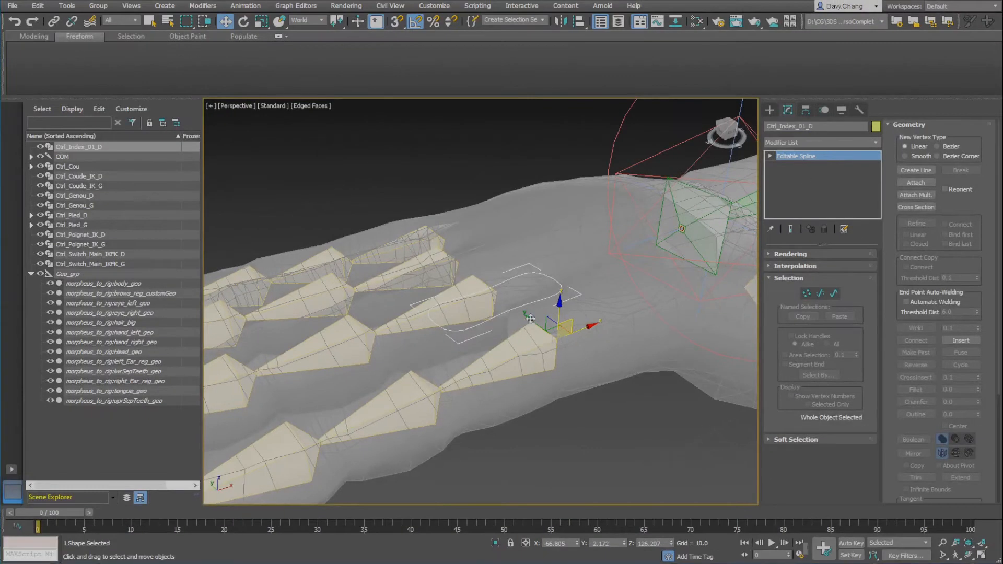
{"action": "middle_click_drag", "start_coordinate": [513, 348], "coordinate": [514, 328]}
{"action": "scroll", "coordinate": [514, 327], "scroll_direction": "up", "scroll_amount": 5}
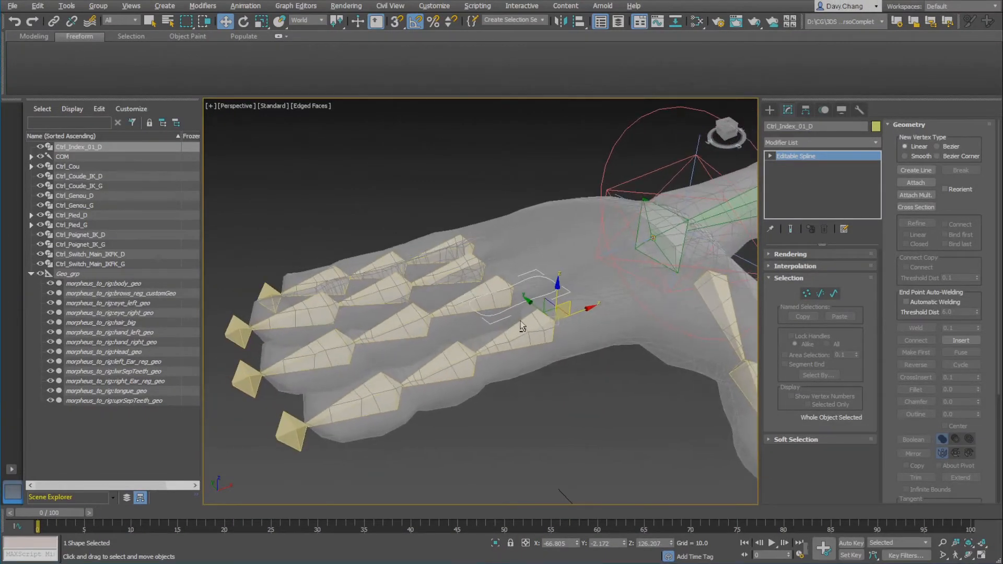
{"action": "scroll", "coordinate": [542, 310], "scroll_direction": "up", "scroll_amount": 1}
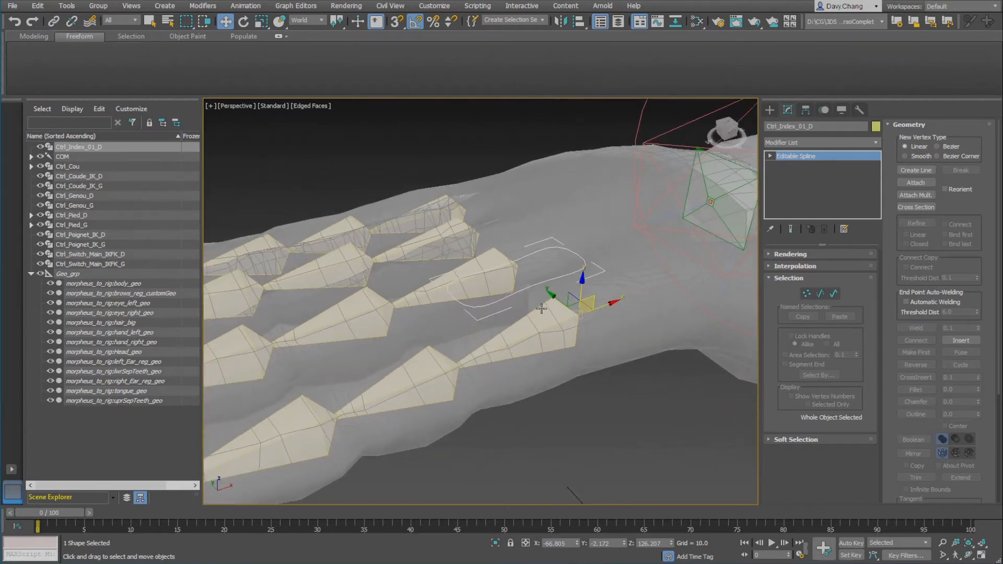
- Set the Move reference coordinate system to Local for the first index finger controller
{"action": "middle_click_drag", "start_coordinate": [541, 309], "coordinate": [555, 304], "text": "alt"}
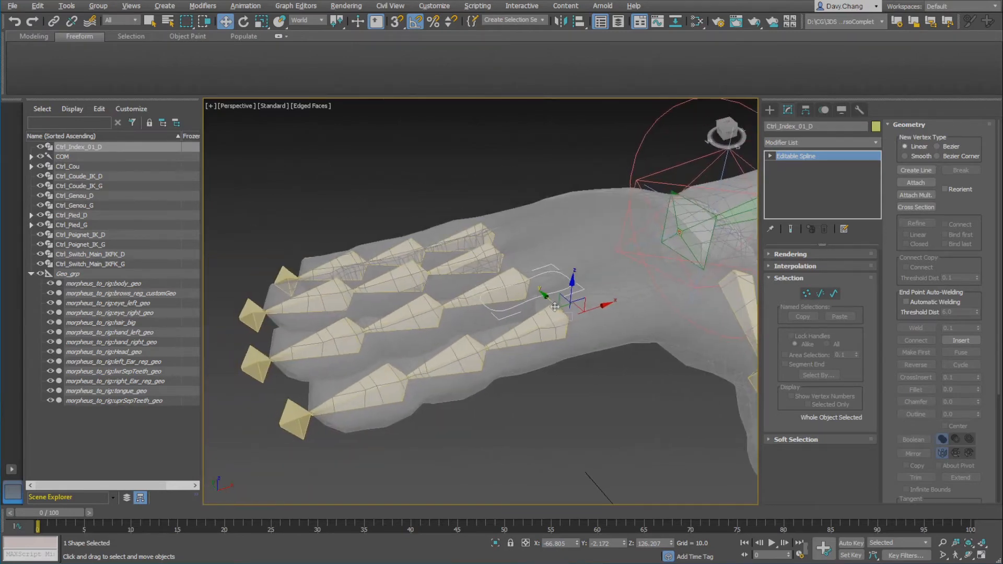
{"action": "scroll", "coordinate": [555, 307], "scroll_direction": "up", "scroll_amount": 2}
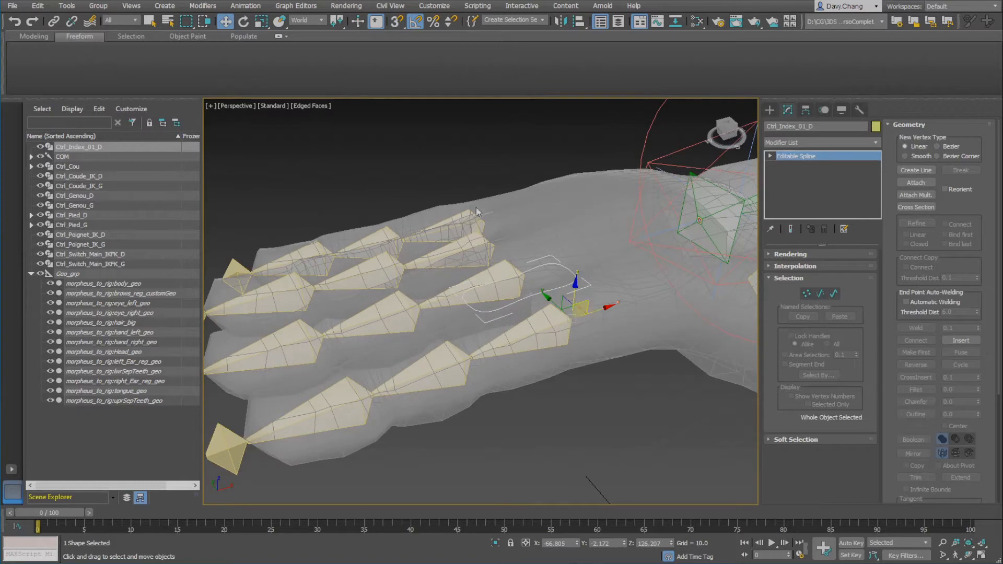
{"action": "left_click", "coordinate": [317, 20]}
{"action": "left_click", "coordinate": [307, 59]}
{"action": "middle_click_drag", "start_coordinate": [466, 202], "coordinate": [457, 206], "text": "alt"}
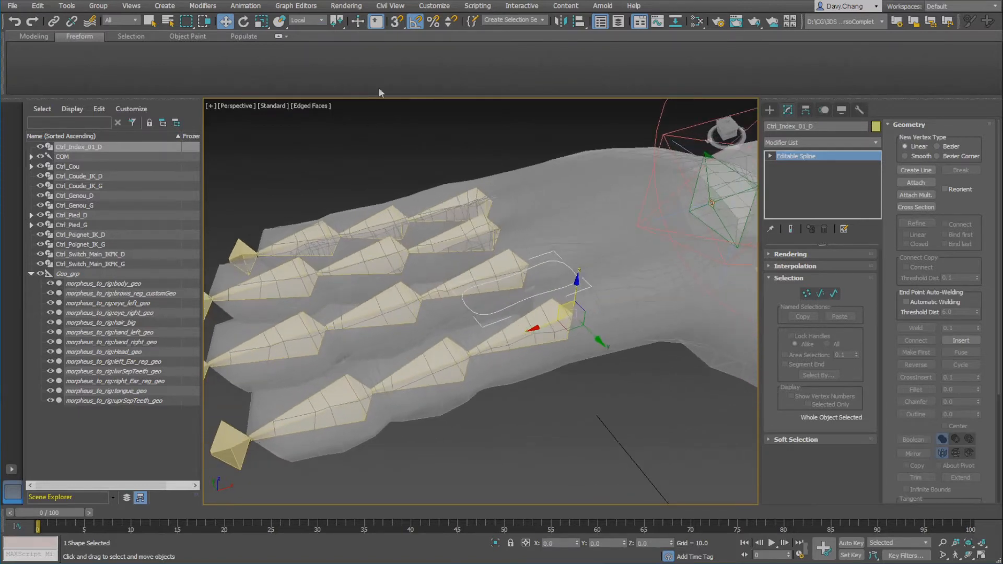
- Clone Ctrl_Index_01_D as a Copy named Ctrl_Index_02_D
{"action": "key", "text": "ctrl+v"}
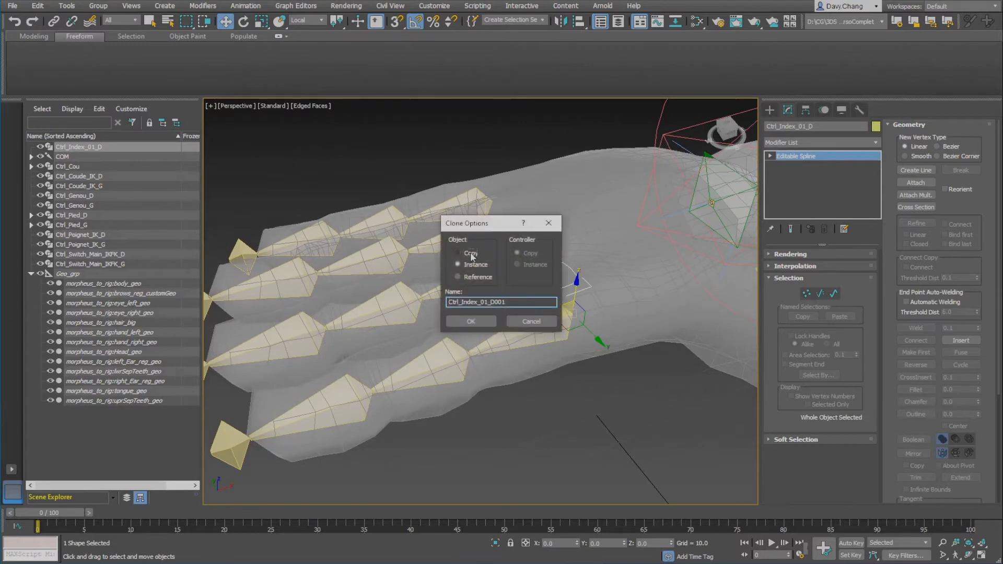
{"action": "left_click", "coordinate": [485, 302]}
{"action": "key", "text": "BackSpace"}
{"action": "type", "text": "2"}
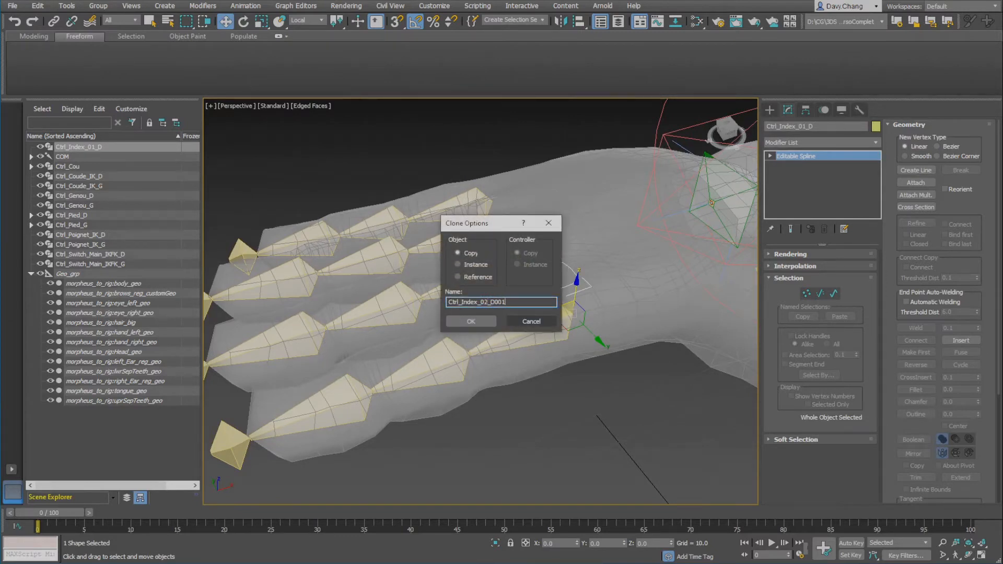
{"action": "left_click", "coordinate": [478, 322]}
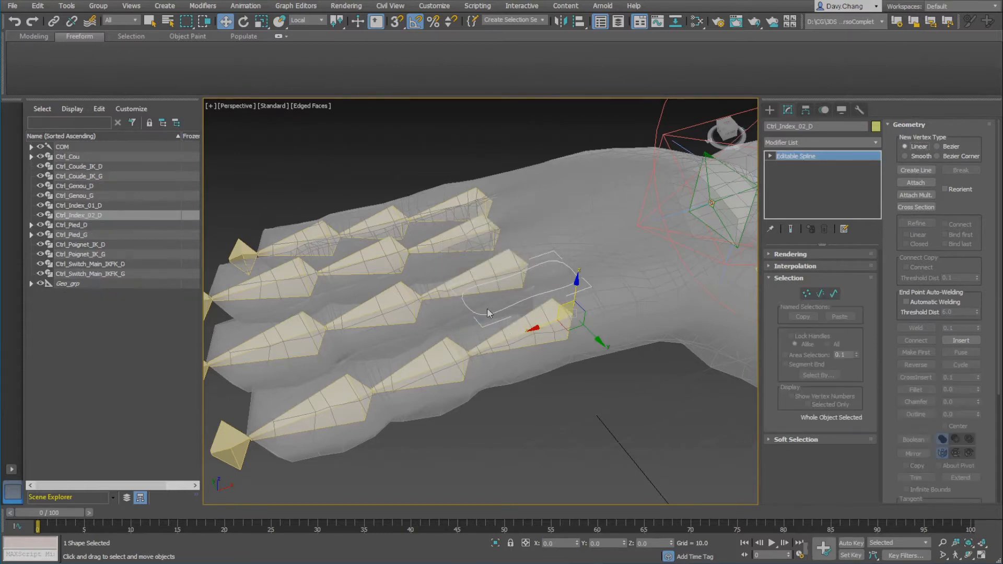
- Align Ctrl_Index_02_D to the Index_2_D bone, pivot to pivot, in X, Y and Z position and orientation
{"action": "key", "text": "alt+a"}
{"action": "left_click", "coordinate": [469, 365]}
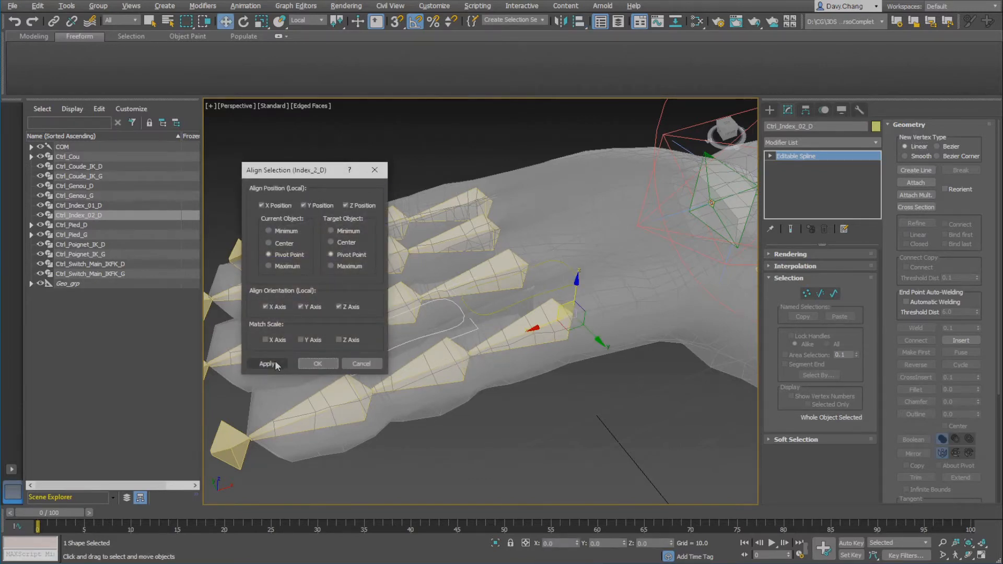
{"action": "left_click", "coordinate": [317, 363]}
{"action": "middle_click_drag", "start_coordinate": [317, 363], "coordinate": [510, 346], "text": "alt"}
- Scale the four vertices of Ctrl_Index_02_D down slightly, shift them along the second index finger bone, and leave vertex editing
{"action": "left_click", "coordinate": [806, 294]}
{"action": "scroll", "coordinate": [546, 335], "scroll_direction": "up", "scroll_amount": 5}
{"action": "scroll", "coordinate": [546, 334], "scroll_direction": "down", "scroll_amount": 3}
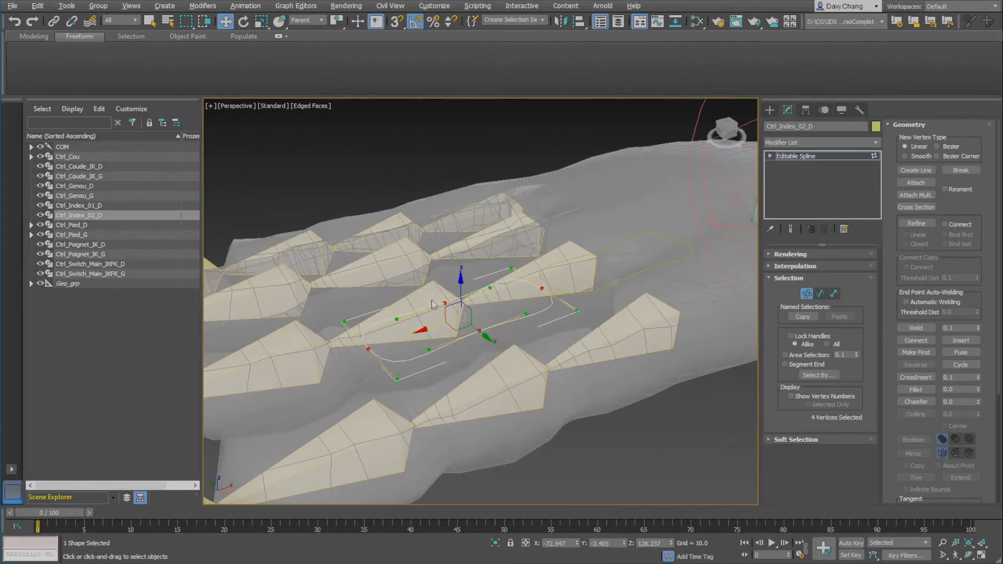
{"action": "key", "text": "r"}
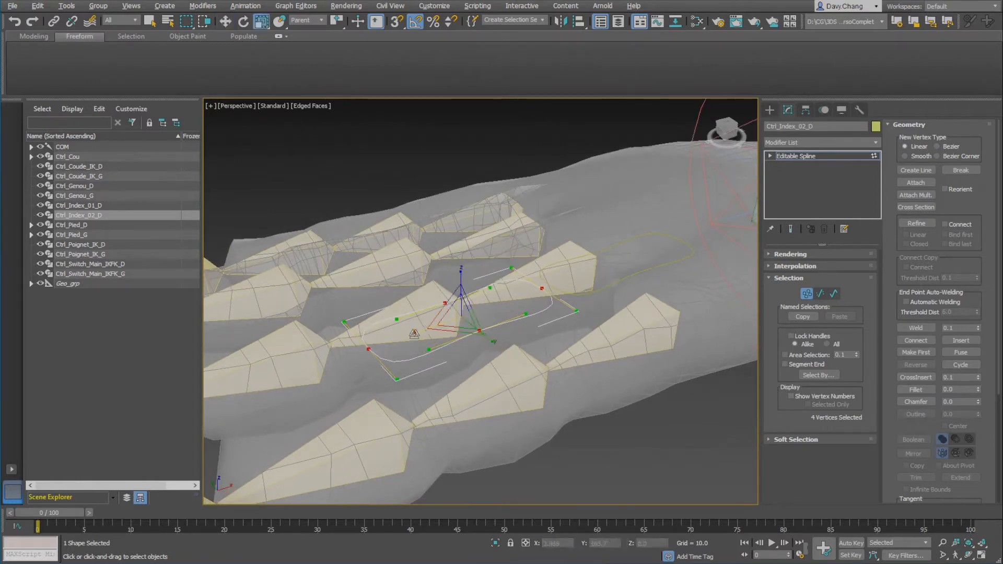
{"action": "left_click_drag", "start_coordinate": [414, 333], "coordinate": [421, 333]}
{"action": "key", "text": "w"}
{"action": "middle_click_drag", "start_coordinate": [420, 332], "coordinate": [454, 336], "text": "alt"}
{"action": "left_click_drag", "start_coordinate": [421, 319], "coordinate": [387, 344]}
{"action": "middle_click_drag", "start_coordinate": [387, 343], "coordinate": [497, 376], "text": "alt"}
{"action": "scroll", "coordinate": [501, 375], "scroll_direction": "up", "scroll_amount": 5}
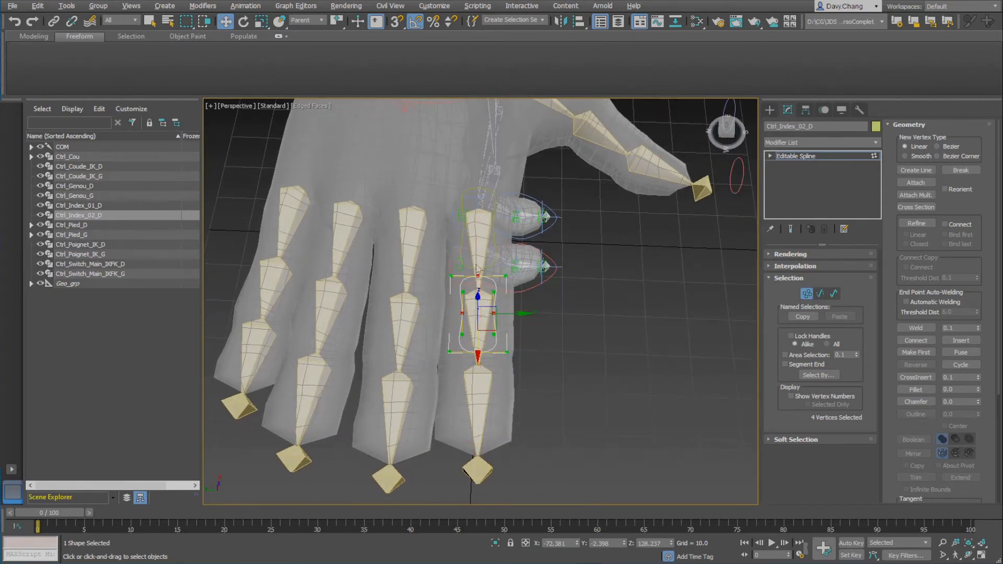
{"action": "middle_click_drag", "start_coordinate": [505, 248], "coordinate": [432, 224], "text": "alt"}
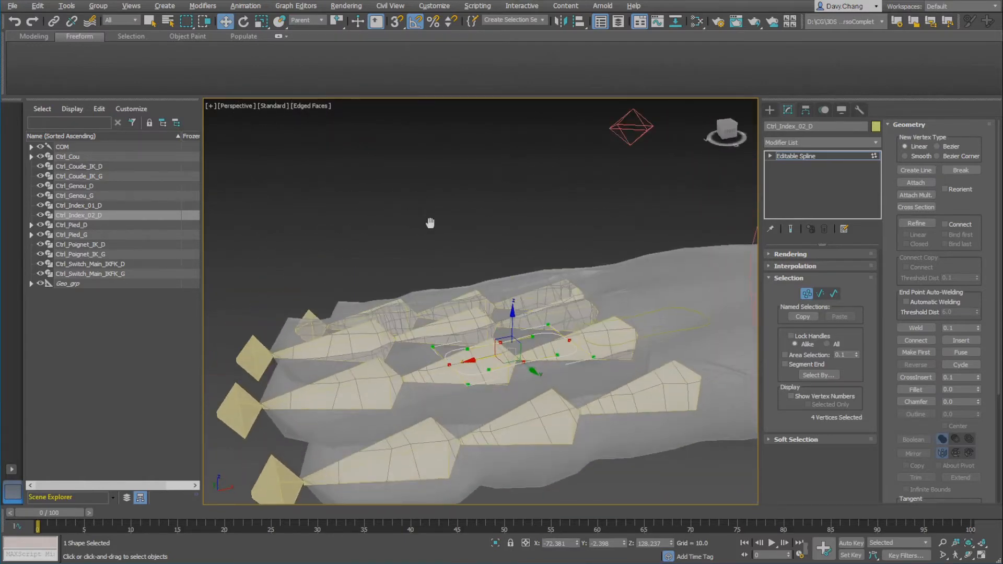
{"action": "key", "text": "1"}
{"action": "middle_click_drag", "start_coordinate": [579, 307], "coordinate": [517, 349], "text": "alt"}
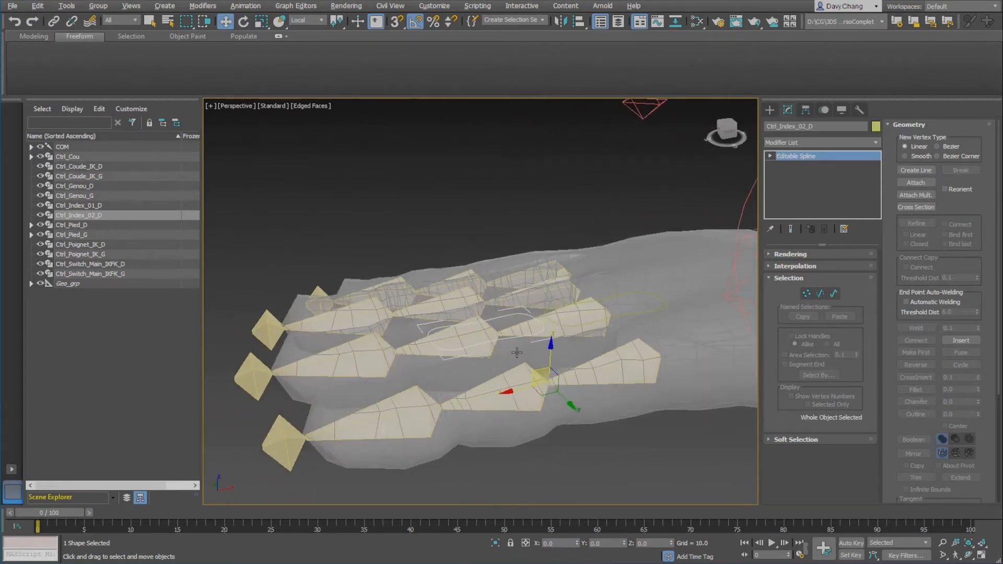
- Examine the absolute local scale values of Ctrl_Index_02_D in the Scale Transform Type-In, and return to the Move tool
{"action": "right_click", "coordinate": [260, 21]}
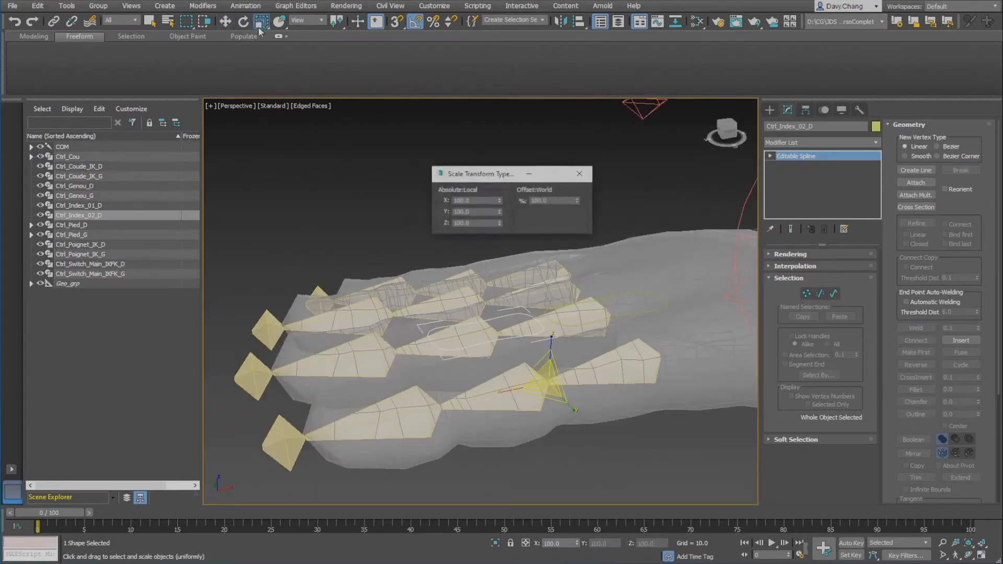
{"action": "left_click", "coordinate": [580, 173]}
{"action": "middle_click_drag", "start_coordinate": [461, 375], "coordinate": [559, 348], "text": "alt"}
{"action": "key", "text": "w"}
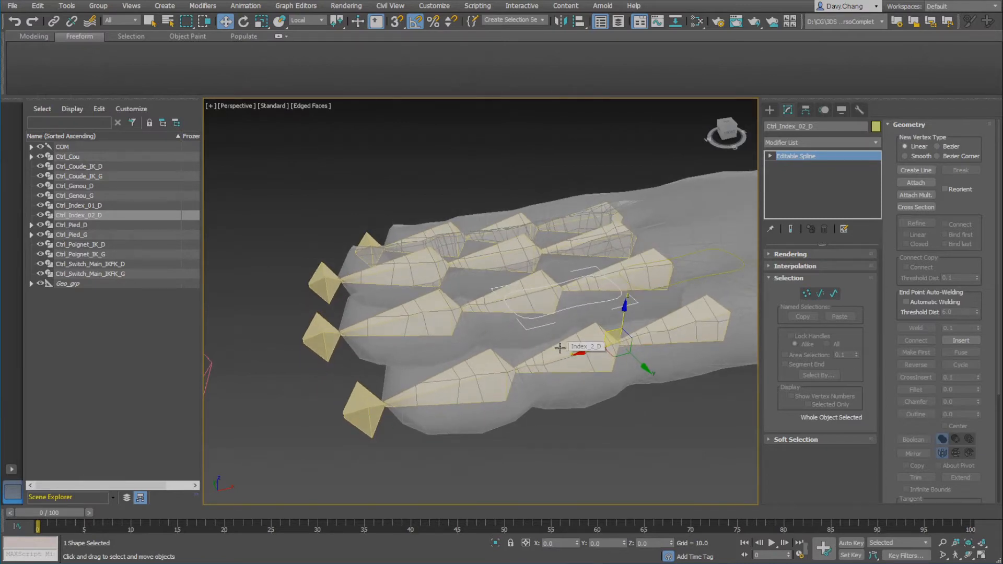
- Clone Ctrl_Index_02_D as a Copy named Ctrl_Index_03_D
{"action": "key", "text": "ctrl+v"}
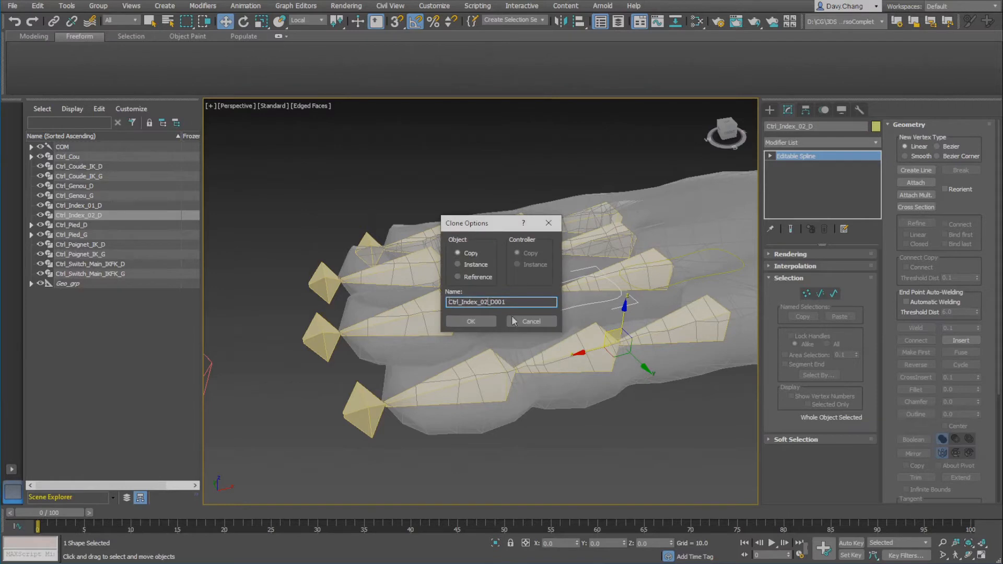
{"action": "key", "text": "BackSpace"}
{"action": "type", "text": "3"}
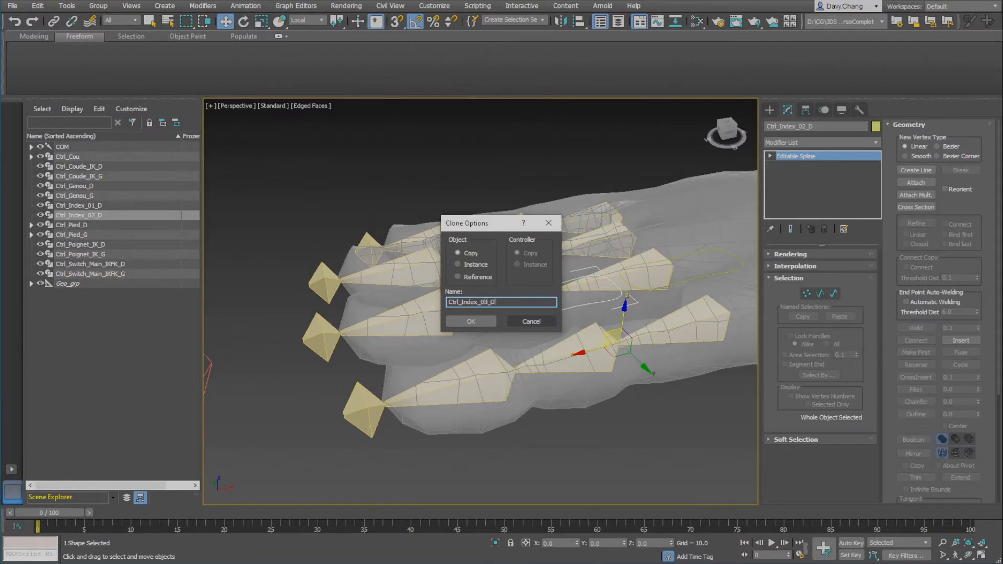
{"action": "key", "text": "Return"}
- Align Ctrl_Index_03_D to the Index_3_D bone, pivot to pivot, in X, Y and Z position and orientation
{"action": "key", "text": "alt+a"}
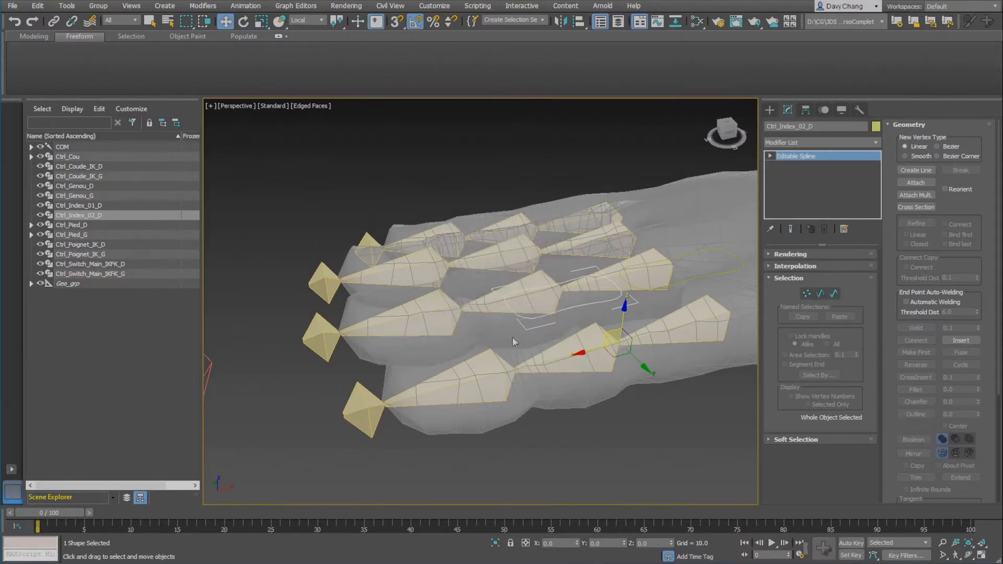
{"action": "left_click", "coordinate": [487, 373]}
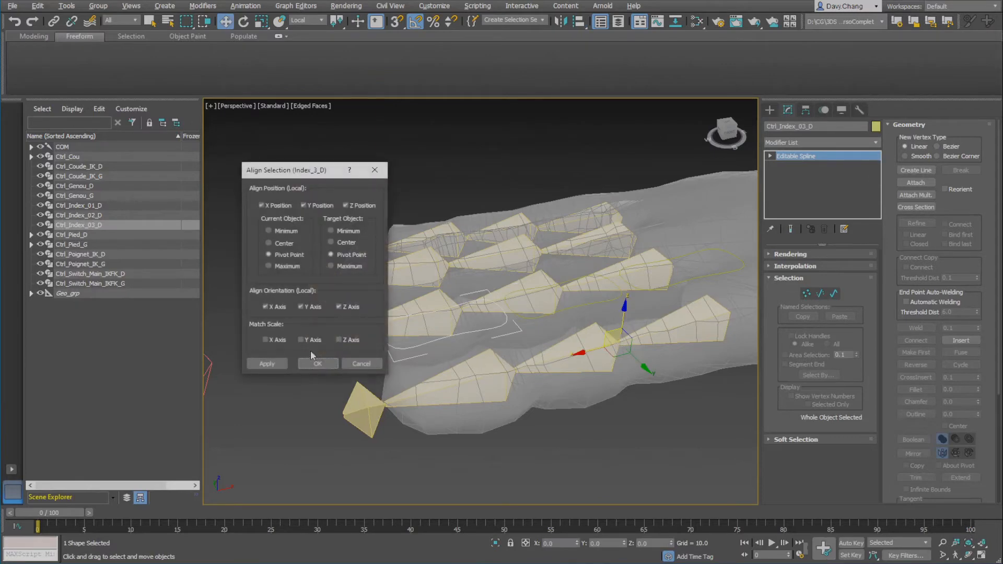
{"action": "left_click", "coordinate": [315, 364]}
{"action": "middle_click_drag", "start_coordinate": [446, 293], "coordinate": [388, 321], "text": "alt"}
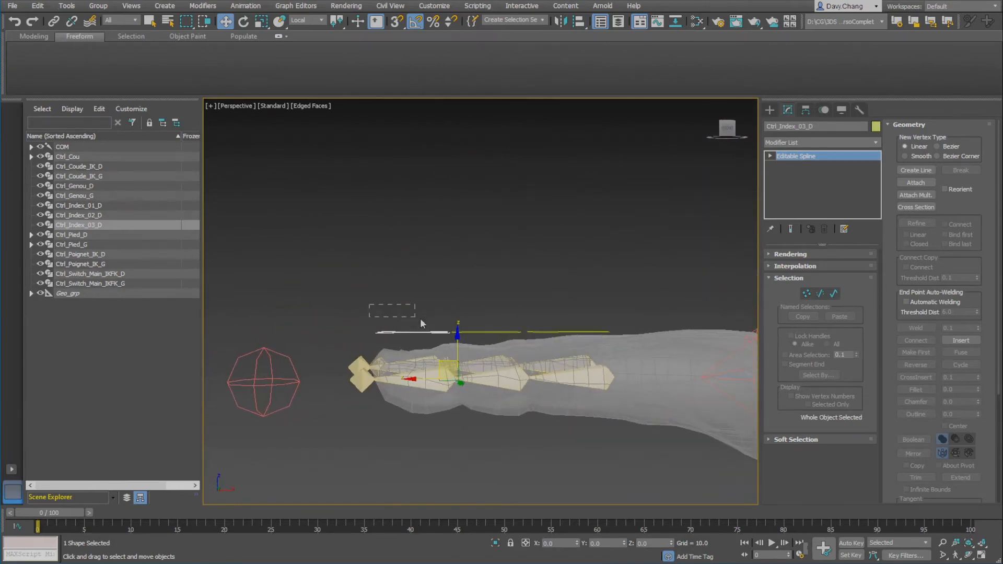
- Set the object color of the three index finger controllers to light salmon pink
{"action": "left_click_drag", "start_coordinate": [542, 338], "coordinate": [544, 341]}
{"action": "left_click", "coordinate": [876, 126]}
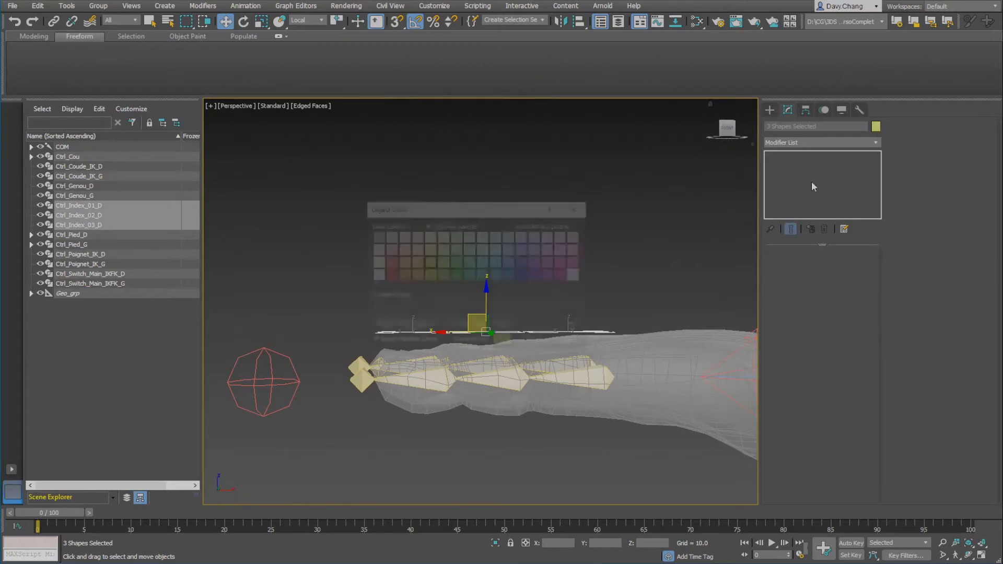
{"action": "left_click", "coordinate": [390, 249]}
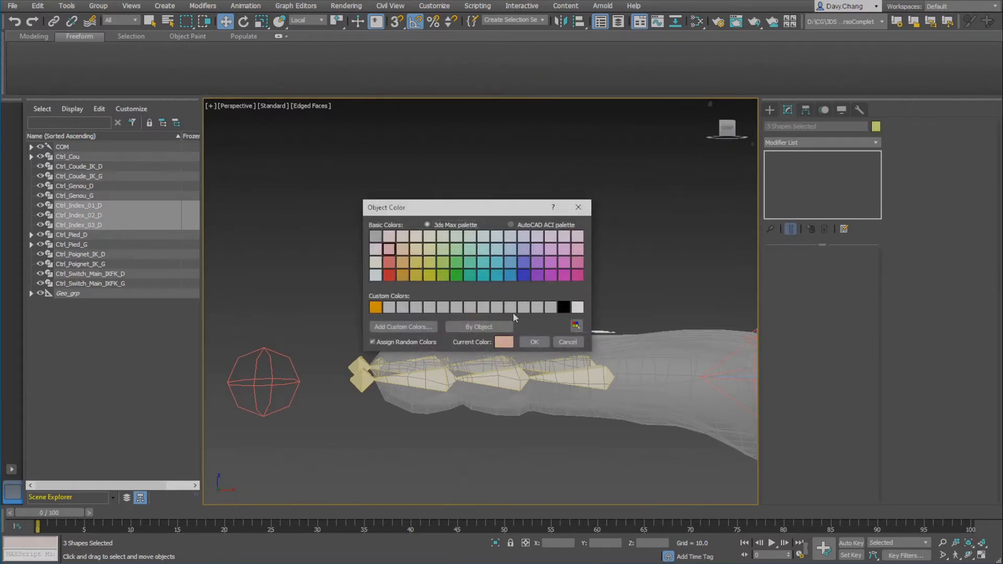
{"action": "left_click", "coordinate": [531, 342]}
- Select only Ctrl_Index_01_D and examine the placement of the index finger controllers over the hand
{"action": "middle_click_drag", "start_coordinate": [410, 284], "coordinate": [359, 276], "text": "alt"}
{"action": "left_click", "coordinate": [540, 355]}
{"action": "left_click", "coordinate": [432, 286]}
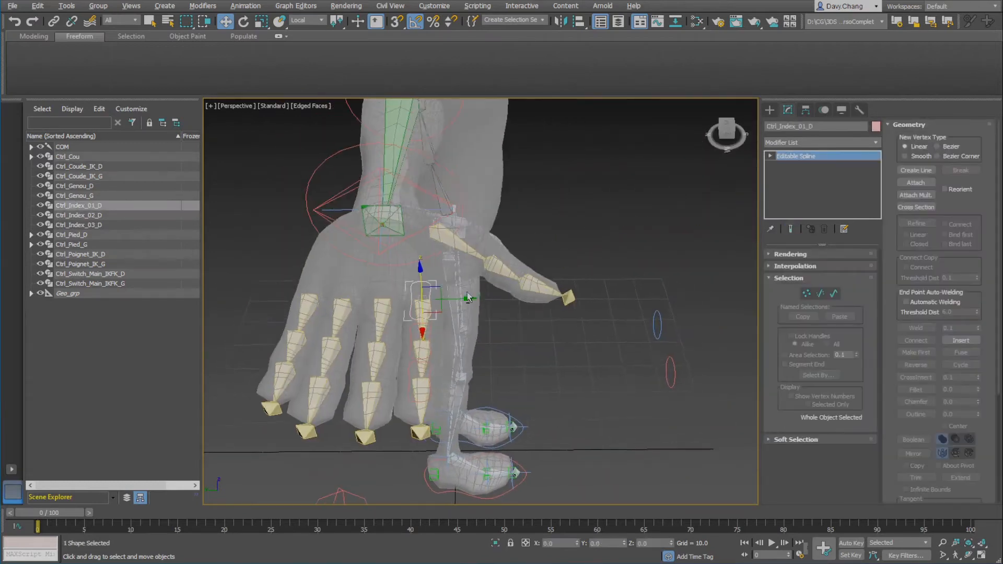
{"action": "middle_click_drag", "start_coordinate": [468, 298], "coordinate": [586, 346], "text": "alt"}
{"action": "scroll", "coordinate": [547, 366], "scroll_direction": "up", "scroll_amount": 4}
{"action": "scroll", "coordinate": [552, 350], "scroll_direction": "up", "scroll_amount": 2}
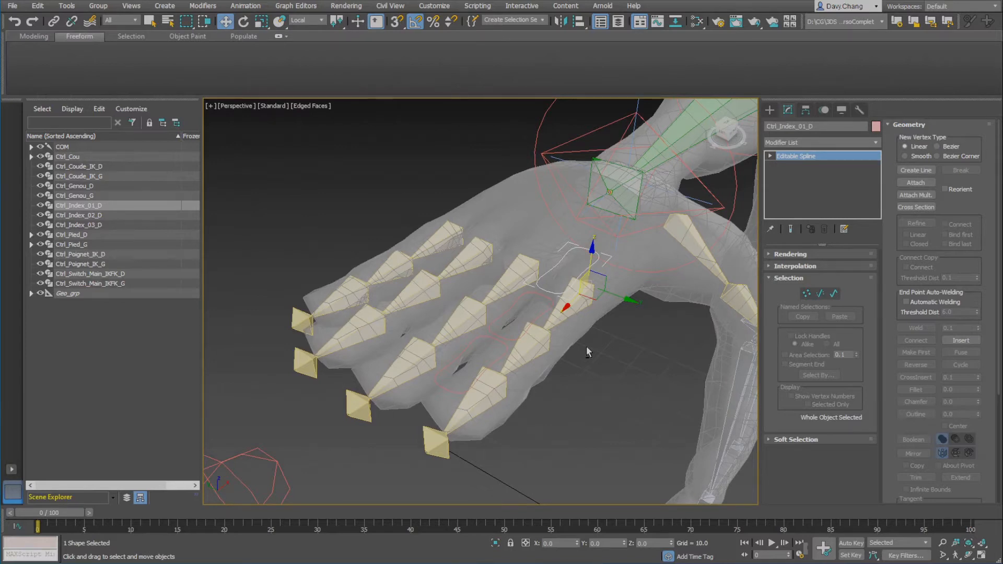
{"action": "middle_click_drag", "start_coordinate": [554, 336], "coordinate": [452, 345], "text": "alt"}
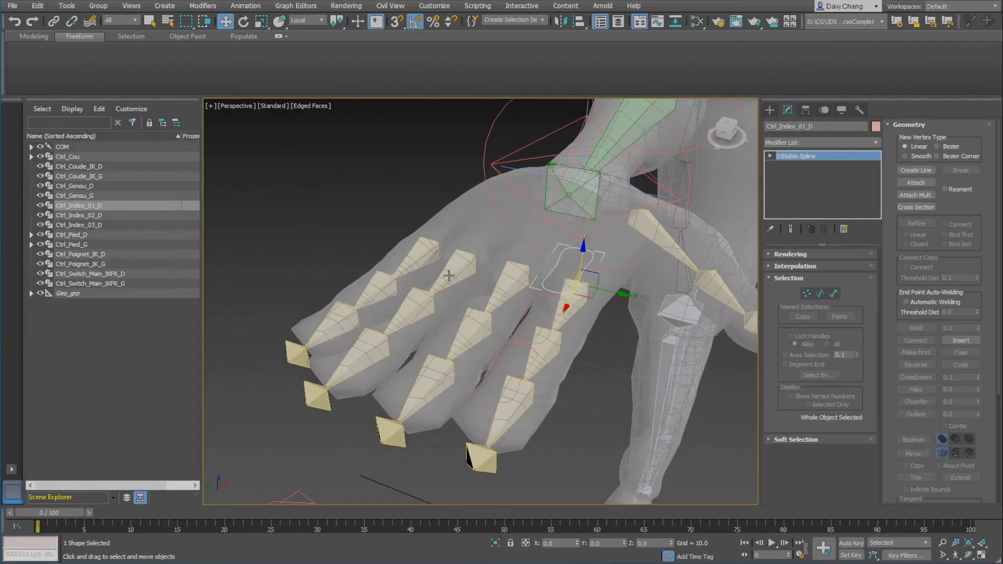
{"action": "mouse_move", "coordinate": [507, 248]}
{"action": "left_mouse_down"}
{"action": "mouse_move", "coordinate": [443, 300]}
{"action": "mouse_move", "coordinate": [510, 294]}
{"action": "left_mouse_up"}
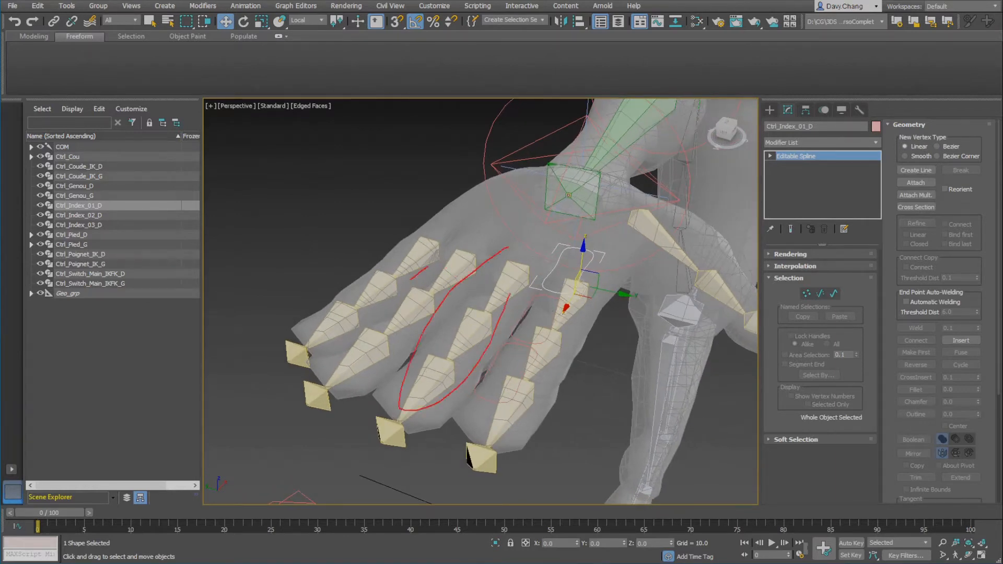
{"action": "mouse_move", "coordinate": [411, 279]}
{"action": "left_mouse_down"}
{"action": "mouse_move", "coordinate": [440, 316]}
{"action": "mouse_move", "coordinate": [474, 270]}
{"action": "left_mouse_up"}
{"action": "mouse_move", "coordinate": [397, 241]}
{"action": "left_mouse_down"}
{"action": "mouse_move", "coordinate": [364, 309]}
{"action": "mouse_move", "coordinate": [446, 234]}
{"action": "left_mouse_up"}
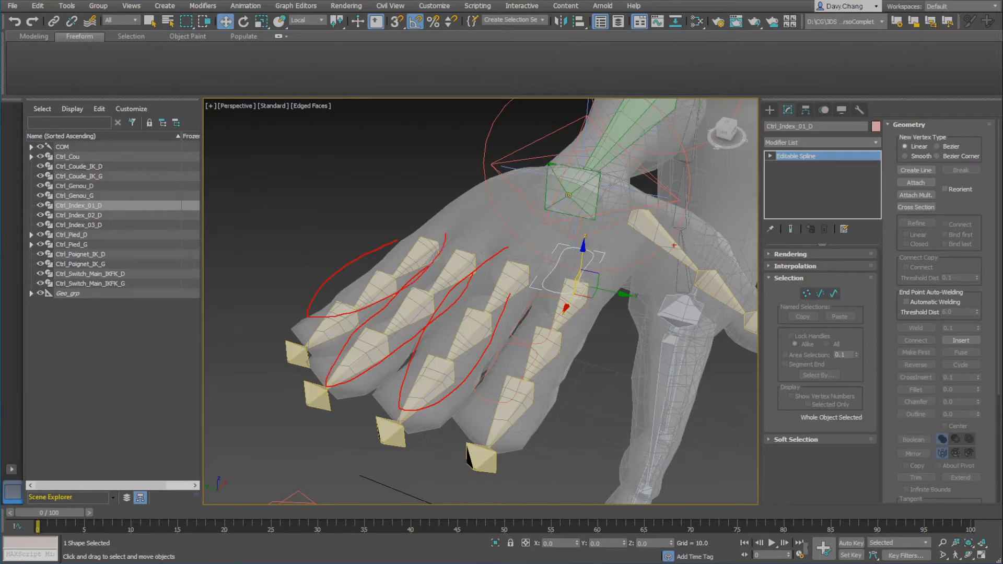
{"action": "mouse_move", "coordinate": [642, 229]}
{"action": "left_mouse_down"}
{"action": "mouse_move", "coordinate": [736, 314]}
{"action": "mouse_move", "coordinate": [679, 222]}
{"action": "left_mouse_up"}
{"action": "key", "text": "Escape"}
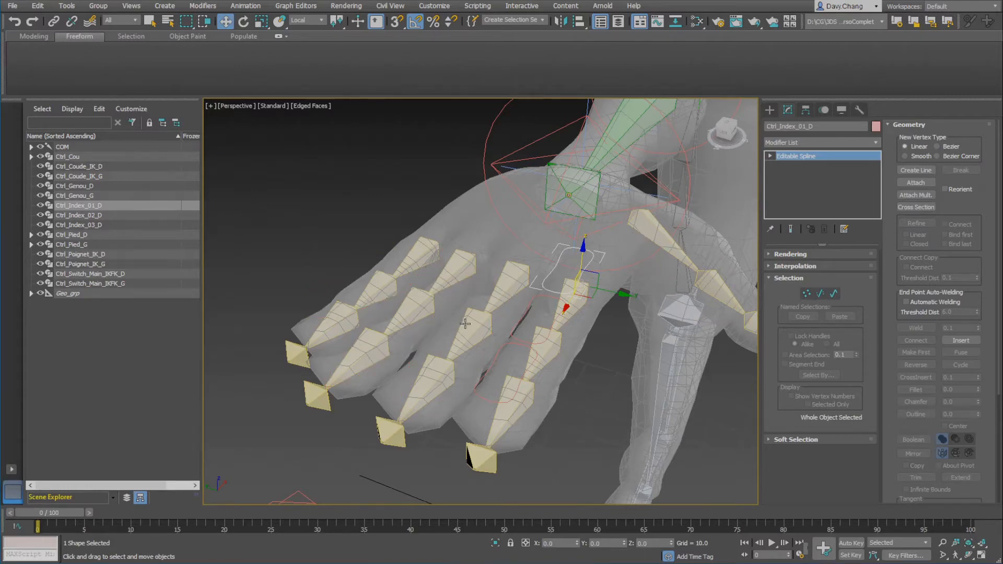
{"action": "middle_click_drag", "start_coordinate": [465, 324], "coordinate": [549, 318], "text": "alt"}
{"action": "scroll", "coordinate": [516, 312], "scroll_direction": "up", "scroll_amount": 1}
{"action": "scroll", "coordinate": [525, 314], "scroll_direction": "up", "scroll_amount": 1}
{"action": "scroll", "coordinate": [562, 315], "scroll_direction": "up", "scroll_amount": 1}
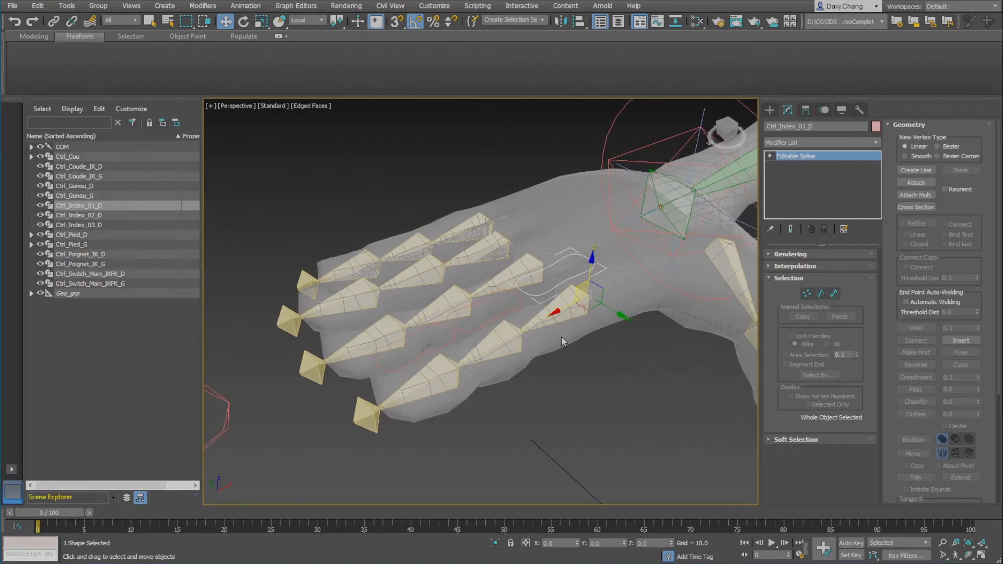
- Detach the animation Constraints commands as a floating window over the viewport
{"action": "left_click", "coordinate": [245, 6]}
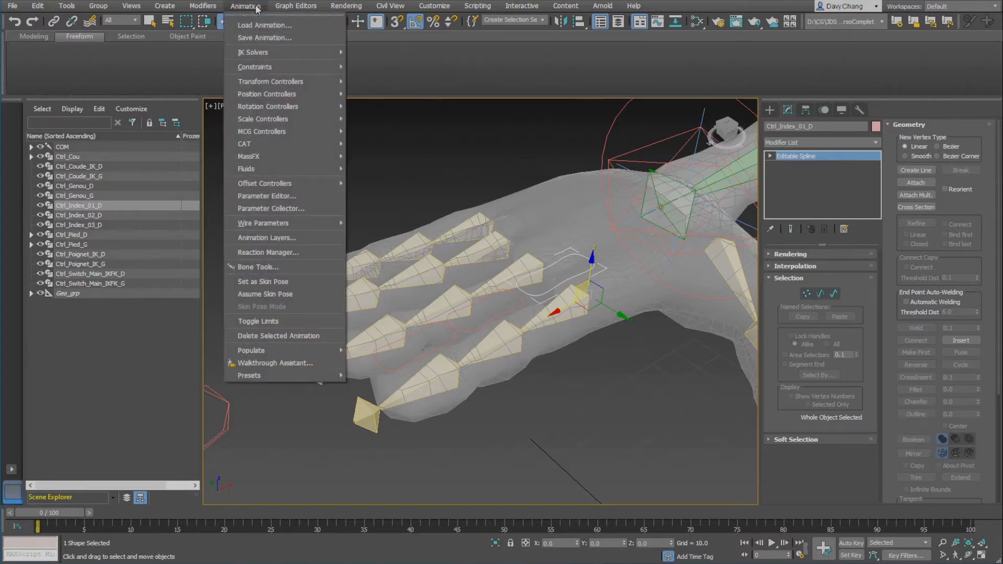
{"action": "mouse_move", "coordinate": [284, 65]}
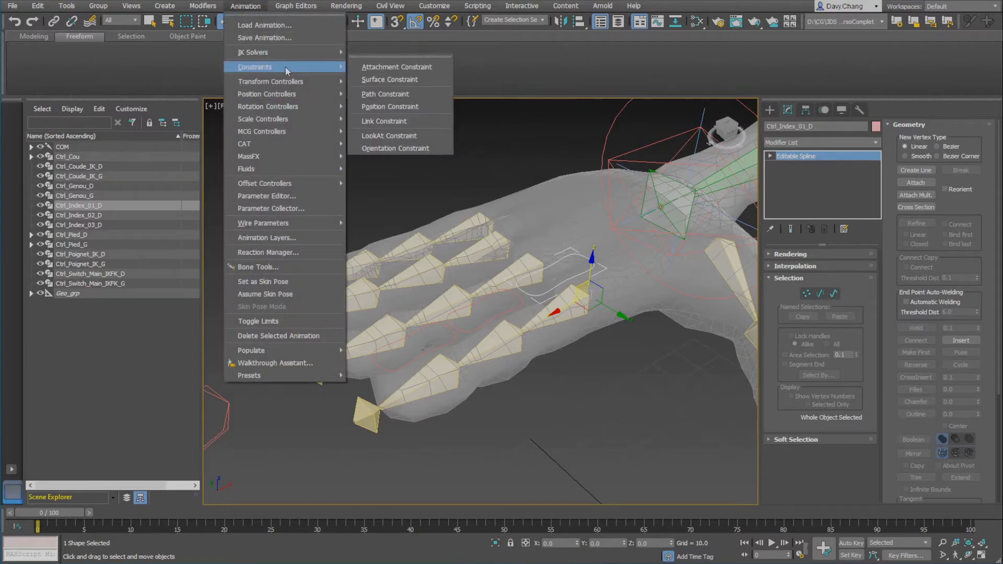
{"action": "left_click", "coordinate": [397, 57]}
{"action": "left_click_drag", "start_coordinate": [398, 44], "coordinate": [409, 141]}
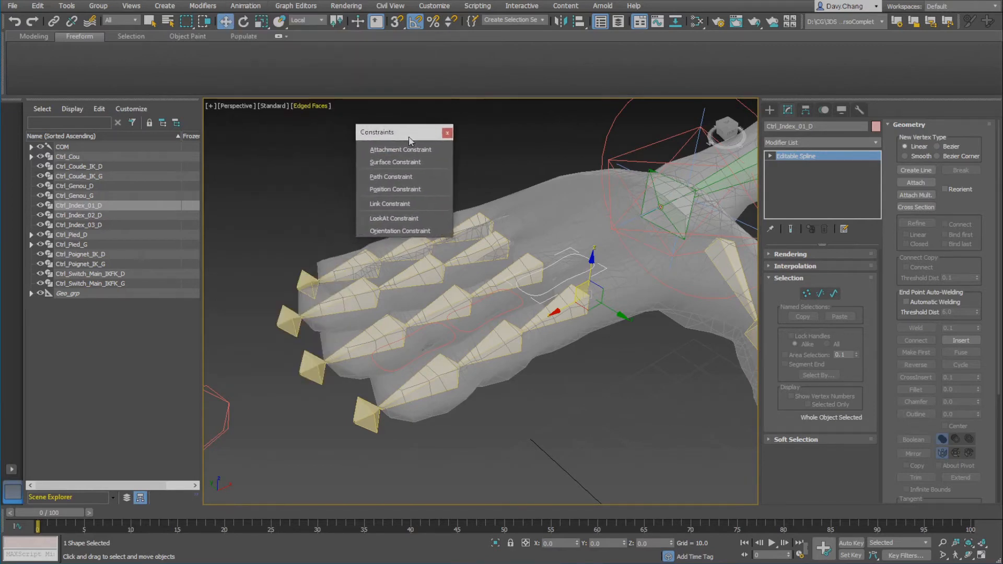
- Give the Index_1_D bone an Orientation Constraint to the Ctrl_Index_01_D controller
{"action": "middle_click_drag", "start_coordinate": [576, 310], "coordinate": [557, 322], "text": "alt"}
{"action": "scroll", "coordinate": [568, 314], "scroll_direction": "up", "scroll_amount": 3}
{"action": "left_click", "coordinate": [566, 334]}
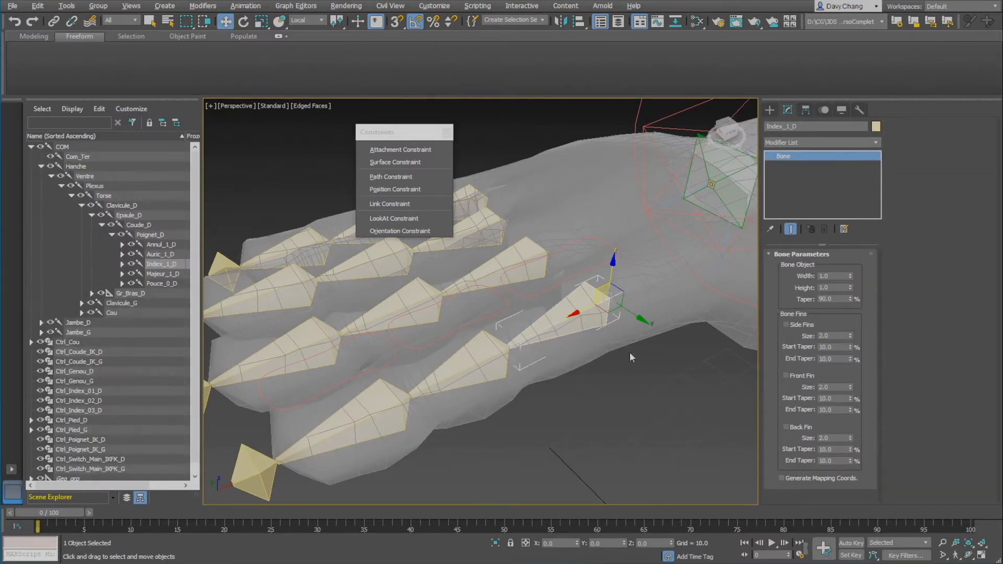
{"action": "left_click", "coordinate": [400, 231]}
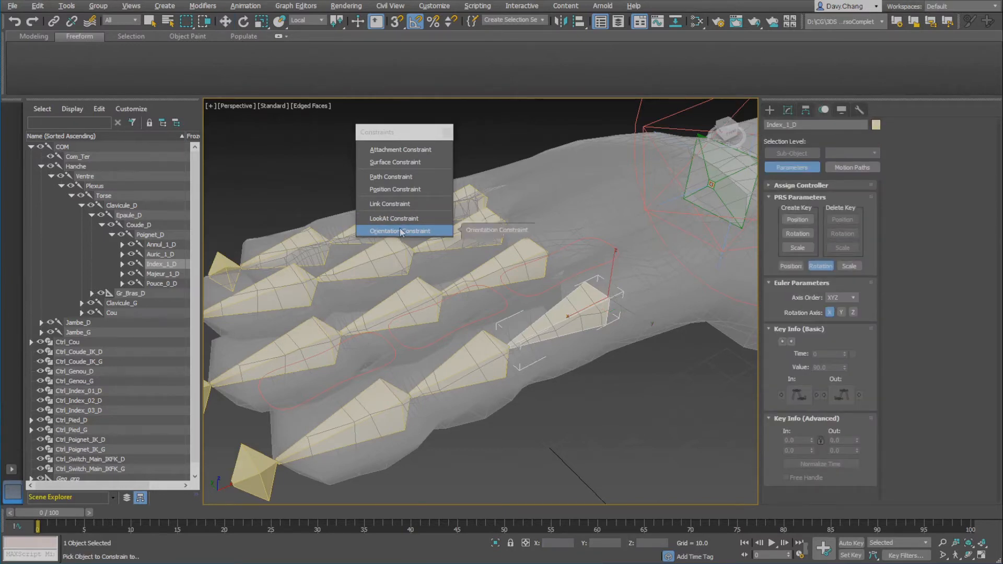
{"action": "left_click", "coordinate": [594, 238]}
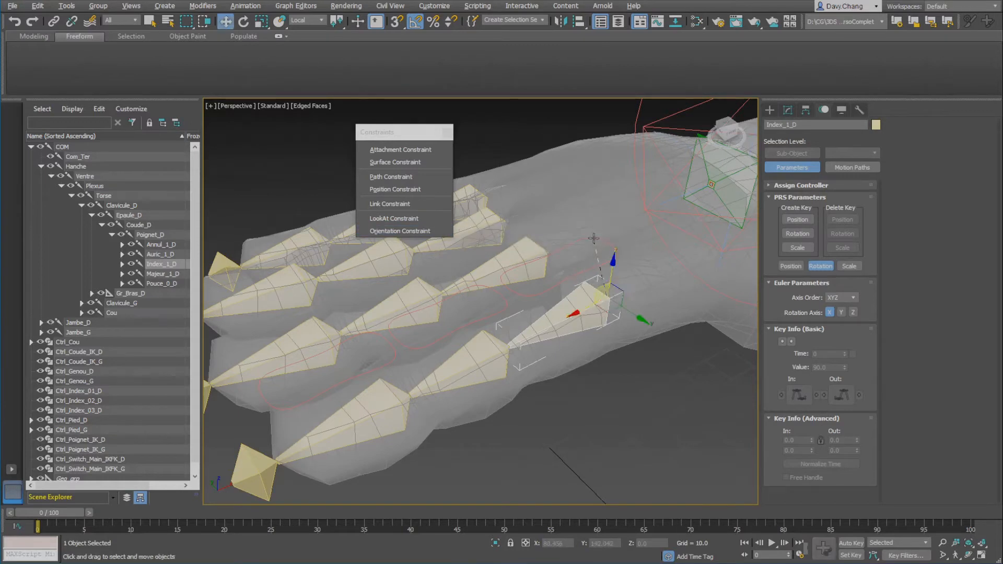
- Give the Index_2_D bone an Orientation Constraint to the Ctrl_Index_02_D controller
{"action": "left_click", "coordinate": [487, 355]}
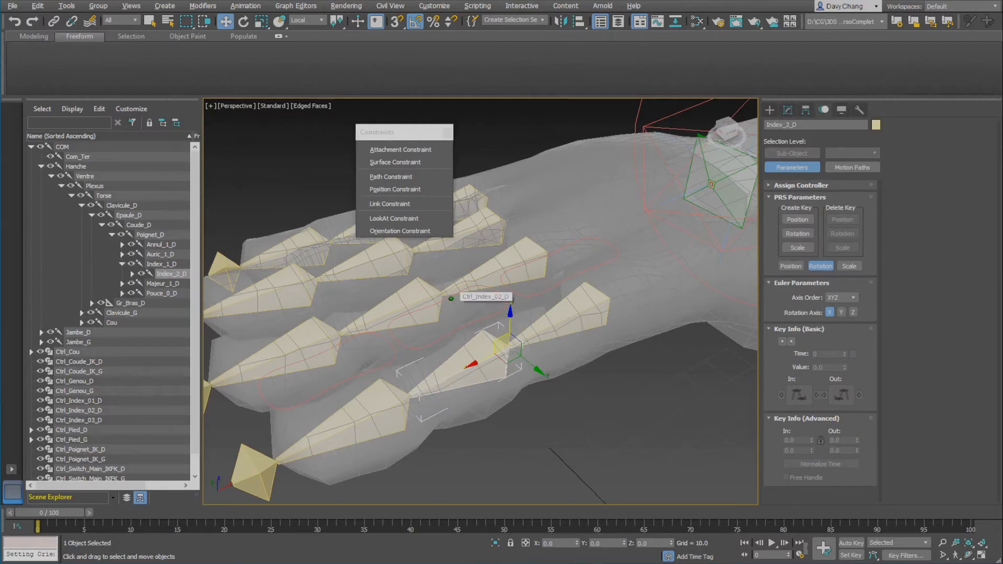
{"action": "middle_click_drag", "start_coordinate": [451, 299], "coordinate": [473, 302], "text": "alt"}
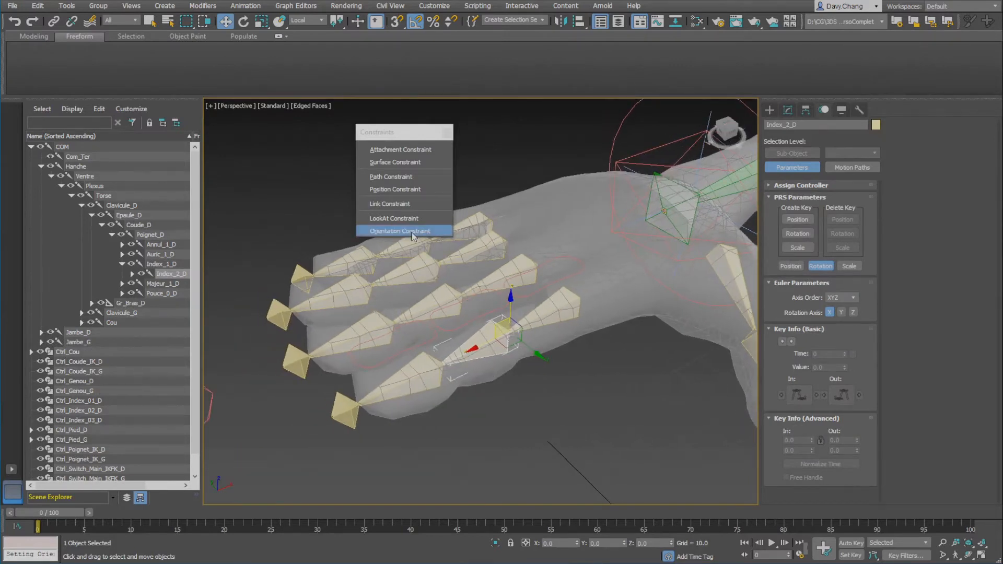
{"action": "left_click", "coordinate": [399, 231]}
{"action": "left_click", "coordinate": [487, 306]}
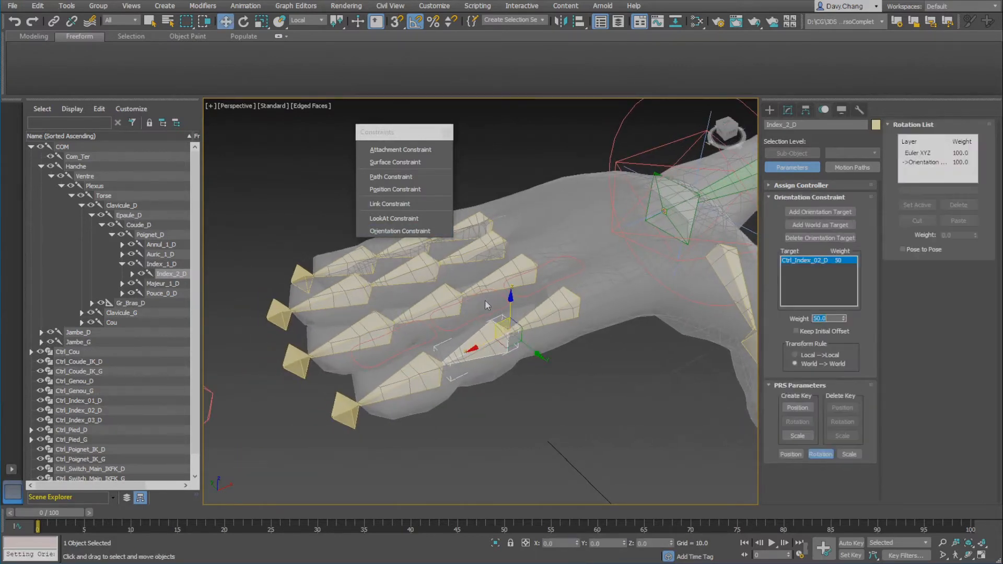
- Give the Index_3_D bone an Orientation Constraint to the Ctrl_Index_03_D controller
{"action": "left_click", "coordinate": [424, 383]}
{"action": "left_click", "coordinate": [400, 231]}
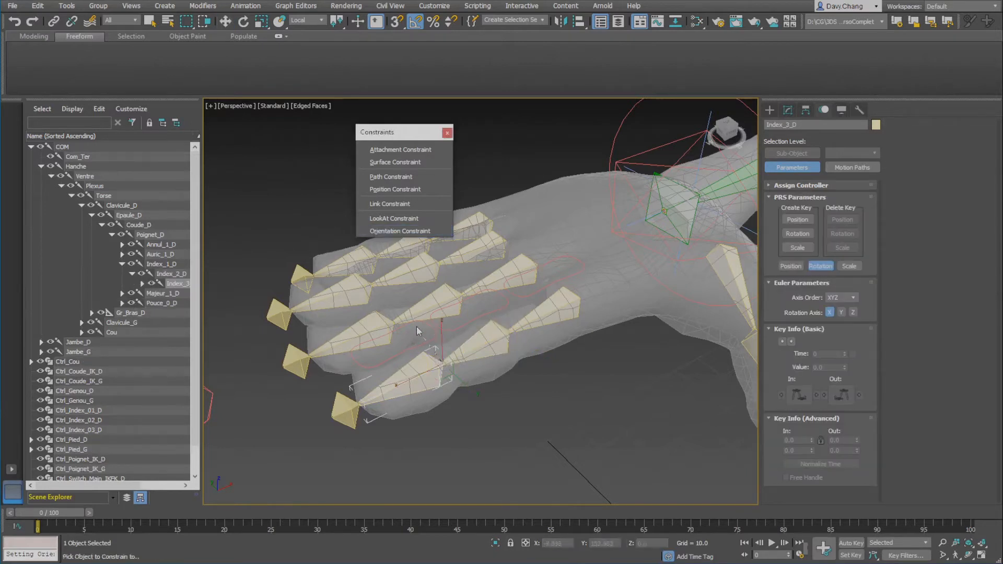
{"action": "left_click", "coordinate": [430, 325]}
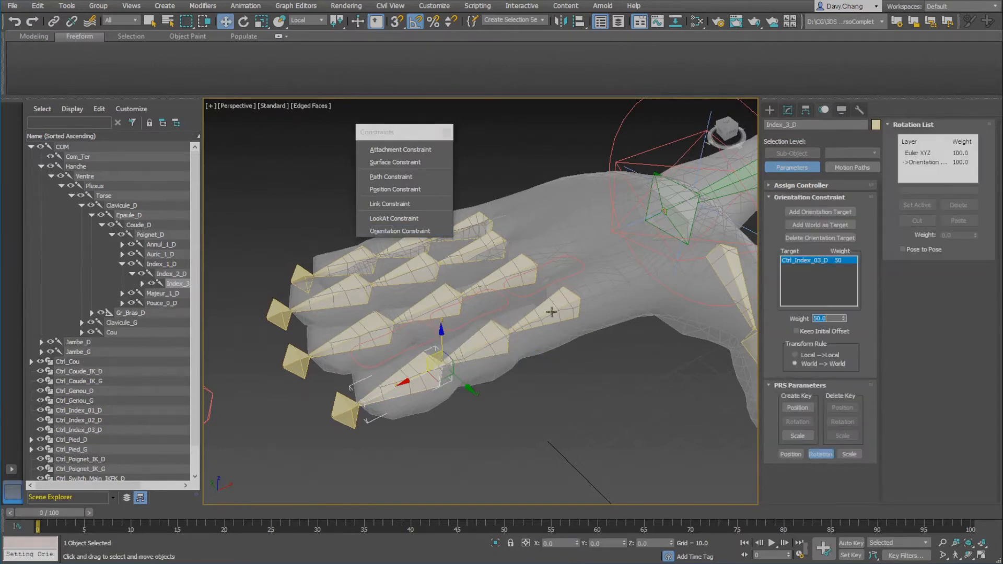
- Test the orientation constraint by rotating Ctrl_Index_01_D and undo the rotation
{"action": "left_click", "coordinate": [559, 260]}
{"action": "middle_click_drag", "start_coordinate": [526, 295], "coordinate": [533, 310]}
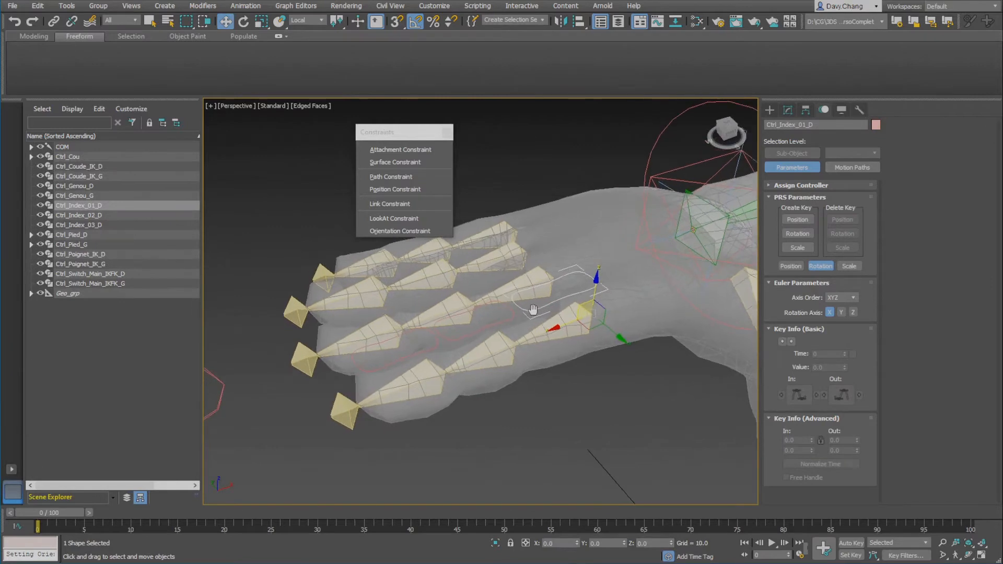
{"action": "scroll", "coordinate": [533, 310], "scroll_direction": "up", "scroll_amount": 3}
{"action": "scroll", "coordinate": [538, 303], "scroll_direction": "down", "scroll_amount": 3}
{"action": "key", "text": "e"}
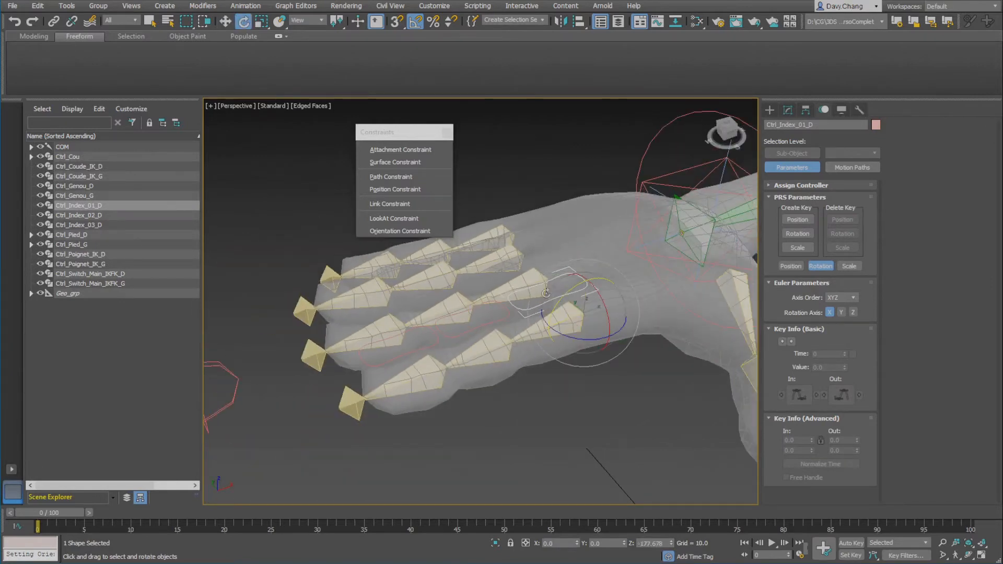
{"action": "left_click_drag", "start_coordinate": [571, 290], "coordinate": [569, 346]}
{"action": "key", "text": "ctrl+z"}
{"action": "left_click_drag", "start_coordinate": [411, 332], "coordinate": [437, 306]}
{"action": "key", "text": "Escape"}
- Link the Ctrl_Index_03_D controller to Ctrl_Index_02_D as its parent
{"action": "left_click", "coordinate": [427, 326]}
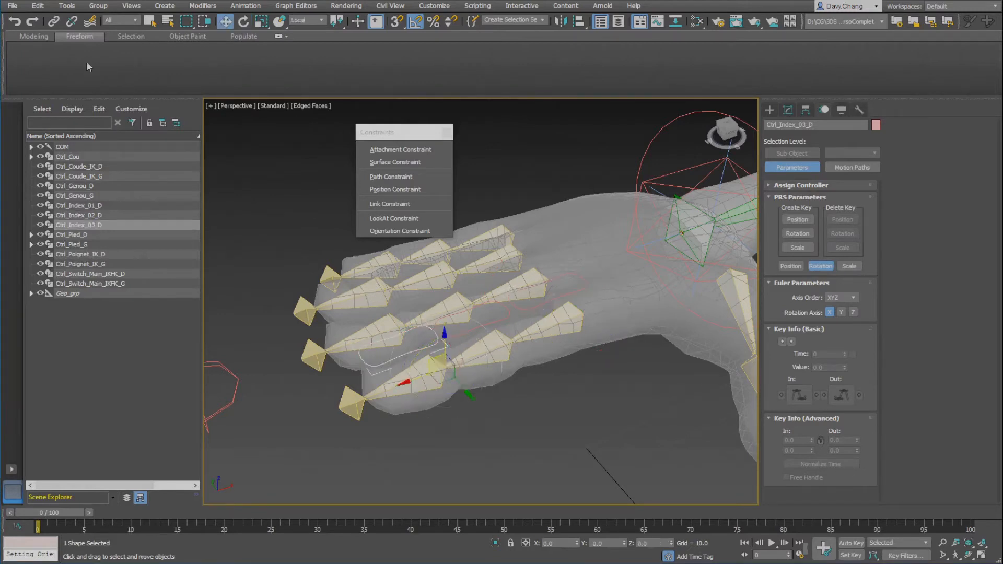
{"action": "left_click", "coordinate": [54, 21]}
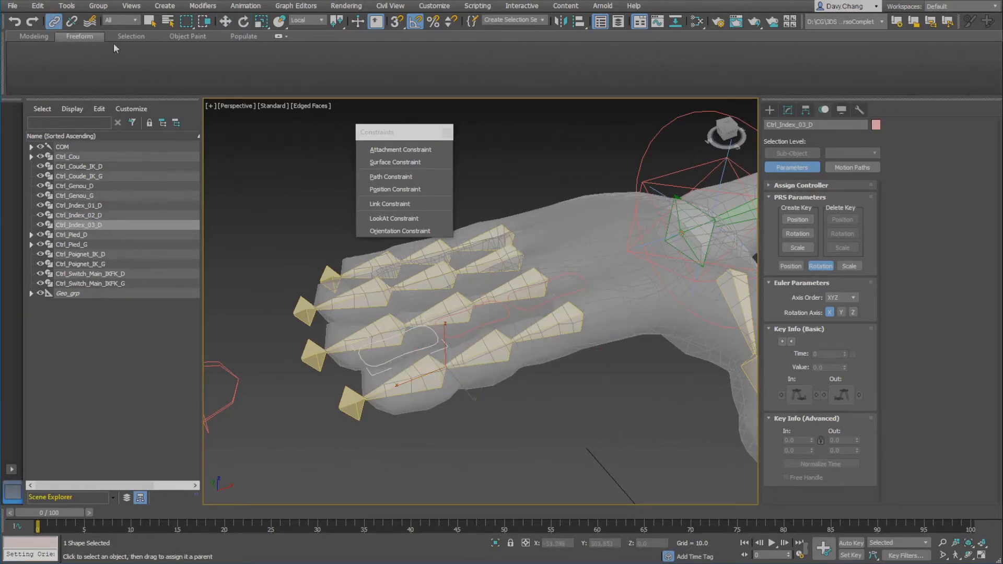
{"action": "left_click_drag", "start_coordinate": [44, 12], "coordinate": [53, 38]}
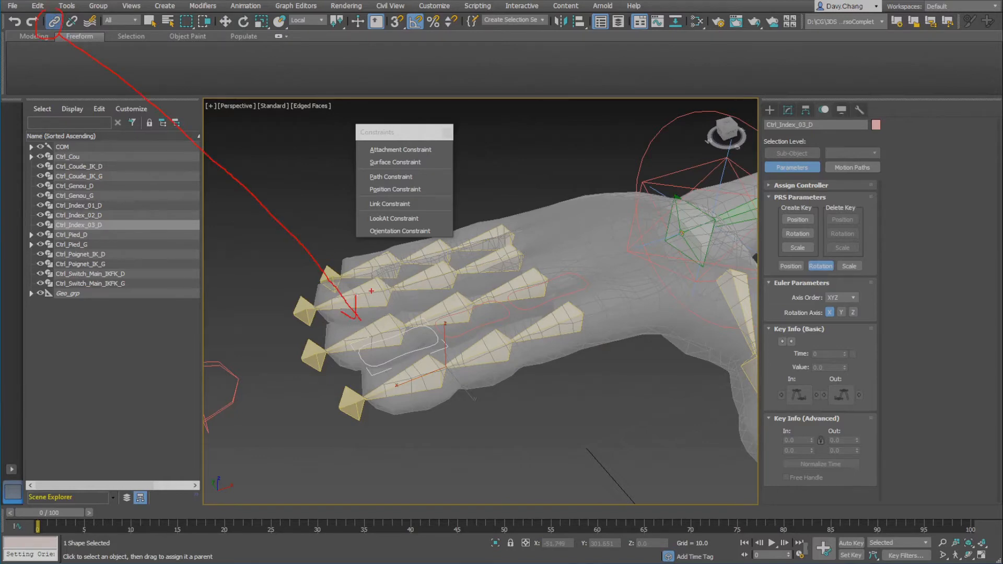
{"action": "key", "text": "Escape"}
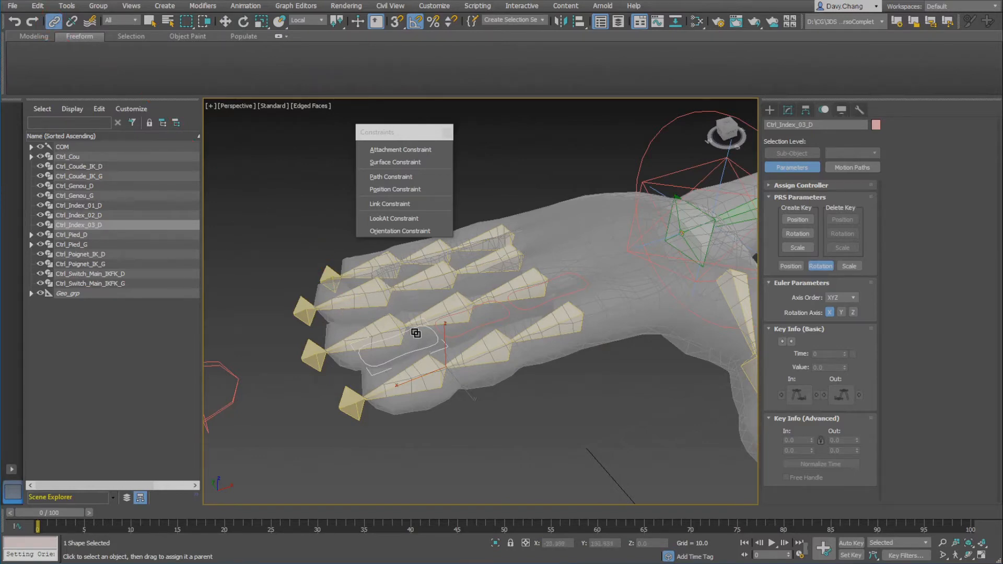
{"action": "left_click_drag", "start_coordinate": [416, 332], "coordinate": [471, 315]}
- Link the Ctrl_Index_02_D controller to Ctrl_Index_01_D as its parent and leave the link tool
{"action": "left_click", "coordinate": [469, 309]}
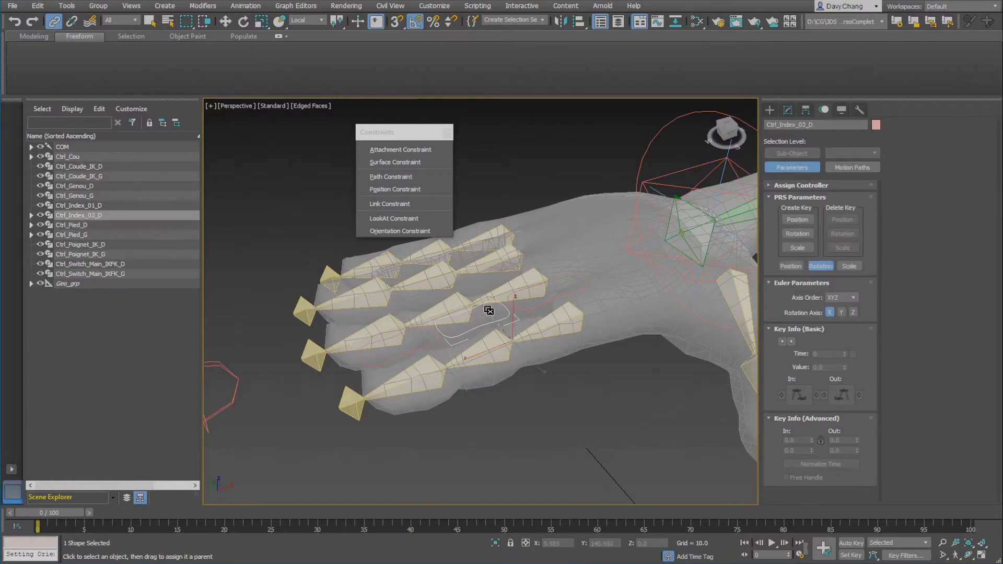
{"action": "left_click_drag", "start_coordinate": [532, 293], "coordinate": [550, 282]}
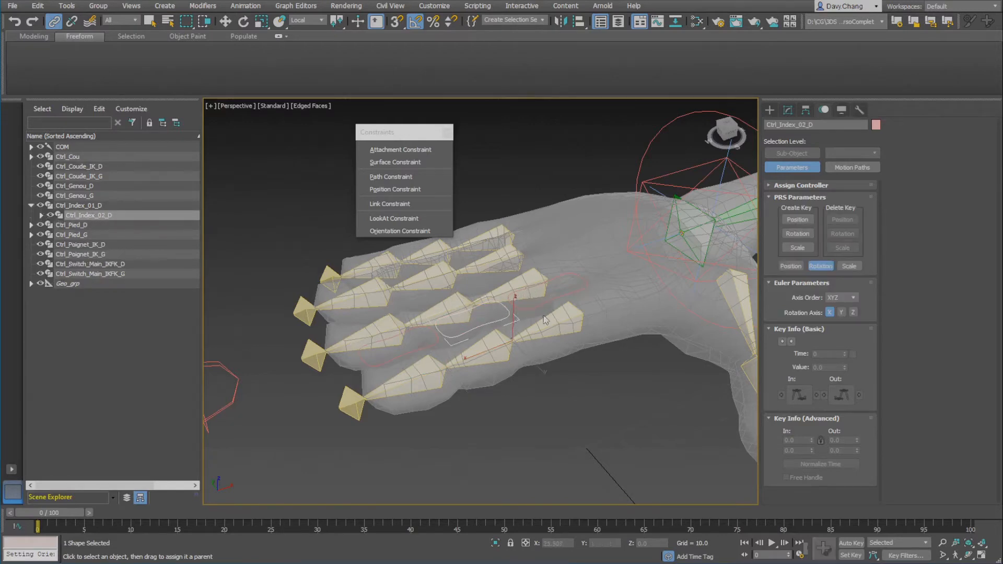
{"action": "key", "text": "w"}
- Test the linked index finger chain by rotating its controllers one after another, and undo the rotations
{"action": "left_click", "coordinate": [570, 287]}
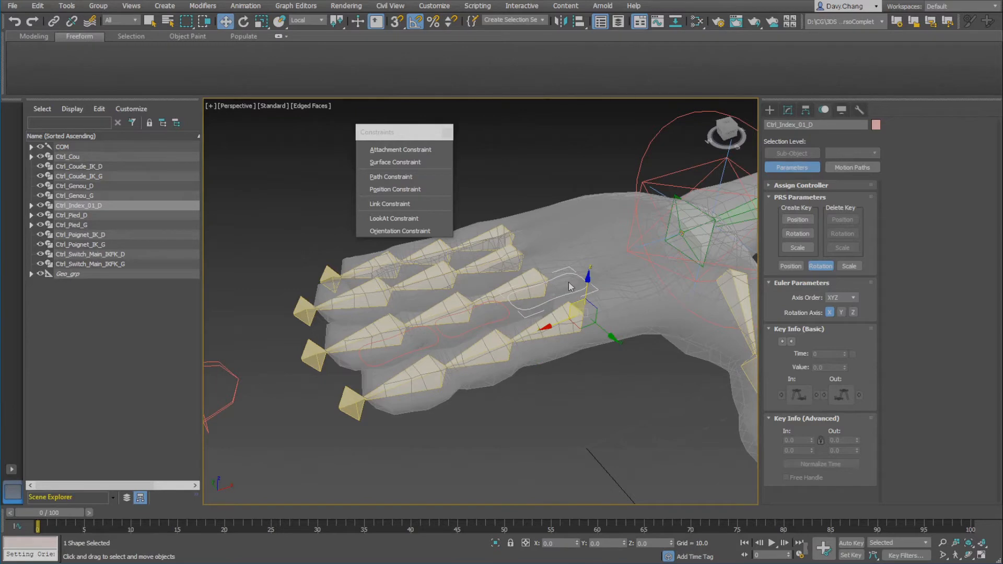
{"action": "key", "text": "e"}
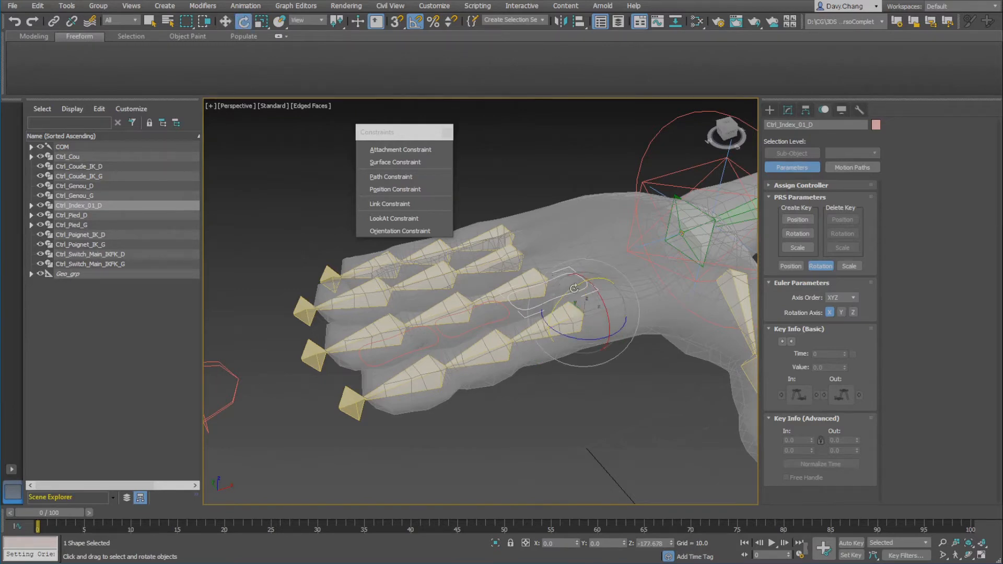
{"action": "left_click_drag", "start_coordinate": [574, 289], "coordinate": [460, 376]}
{"action": "left_click", "coordinate": [493, 262]}
{"action": "left_click", "coordinate": [445, 377]}
{"action": "middle_click_drag", "start_coordinate": [460, 376], "coordinate": [543, 310], "text": "alt"}
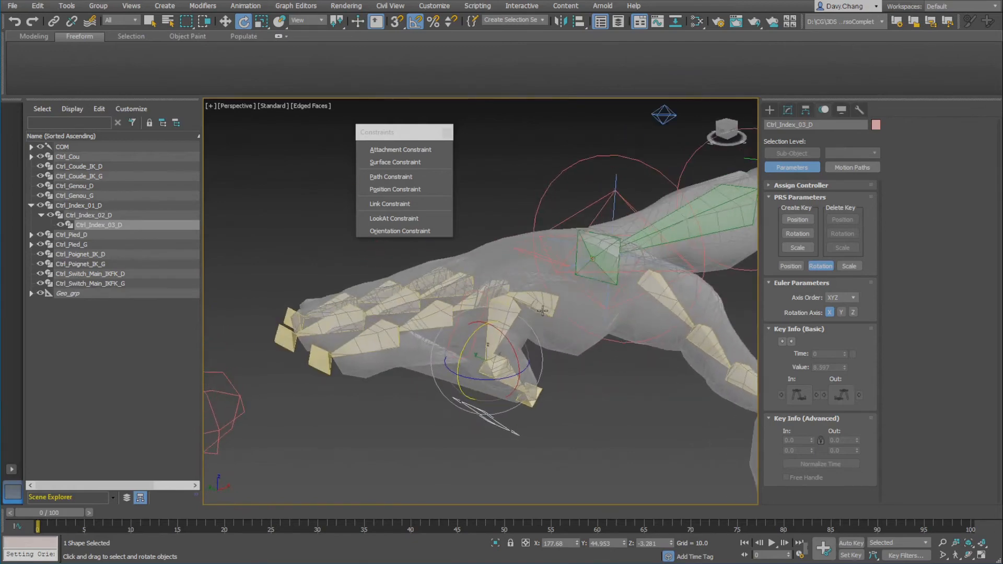
{"action": "key", "text": "ctrl+z"}
{"action": "key", "text": "ctrl+z"}
{"action": "key", "text": "ctrl+z"}
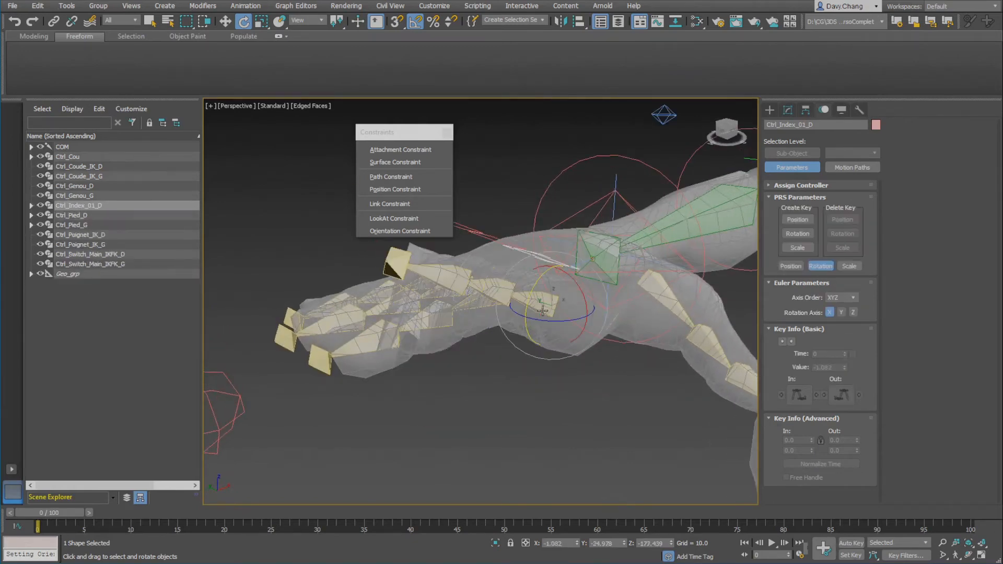
{"action": "middle_click_drag", "start_coordinate": [543, 310], "coordinate": [499, 323], "text": "alt"}
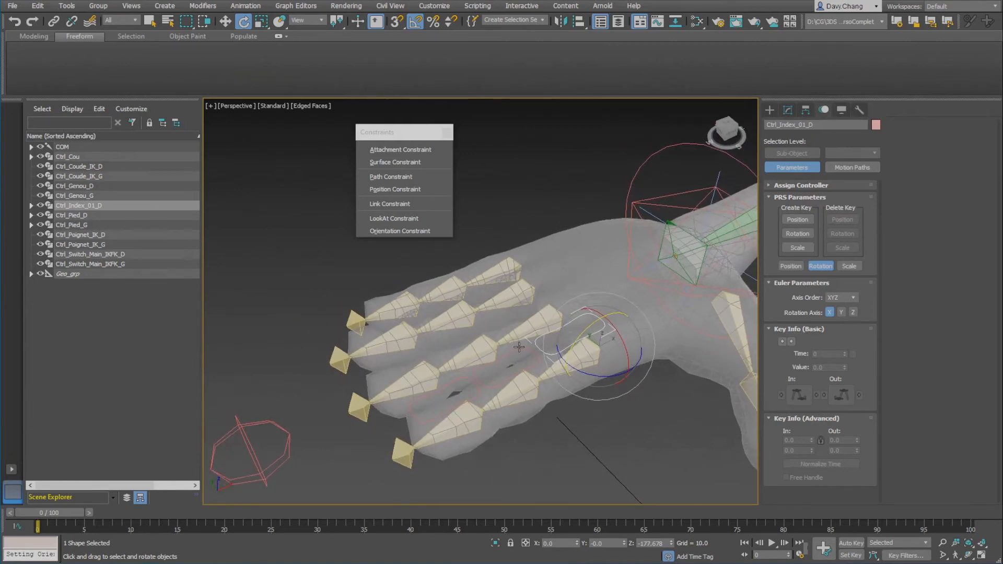
- Select all three index finger controllers and set rotation to the Local coordinate system about each object's own pivot point
{"action": "left_click", "coordinate": [489, 363], "text": "ctrl"}
{"action": "left_click", "coordinate": [464, 375], "text": "ctrl"}
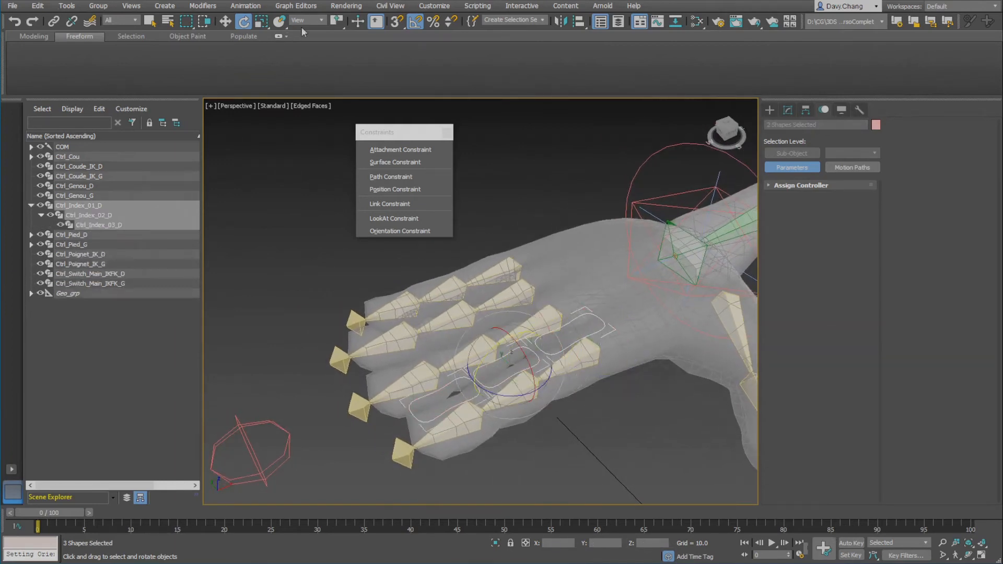
{"action": "left_click", "coordinate": [319, 20]}
{"action": "left_click", "coordinate": [313, 61]}
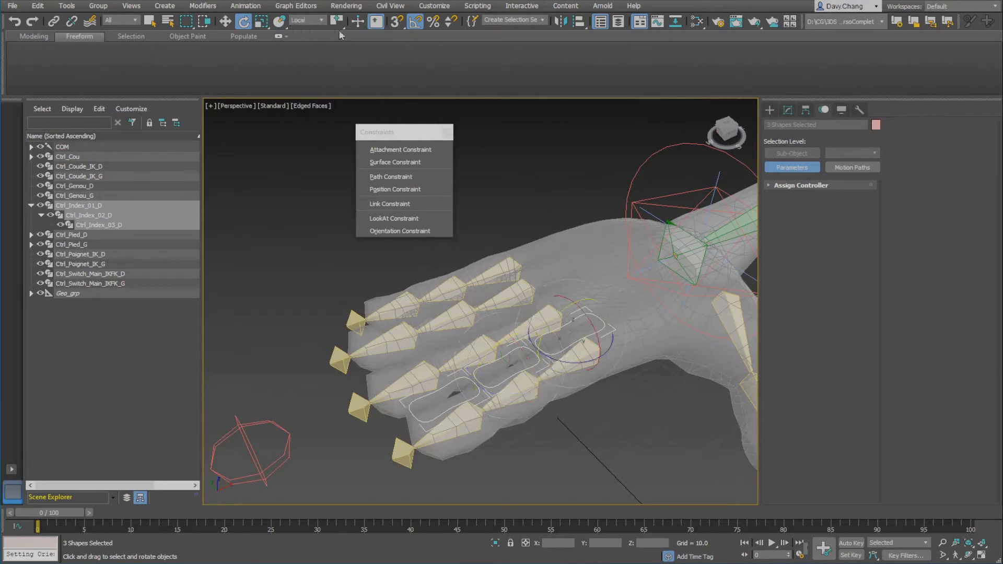
{"action": "left_click_drag", "start_coordinate": [343, 24], "coordinate": [340, 43]}
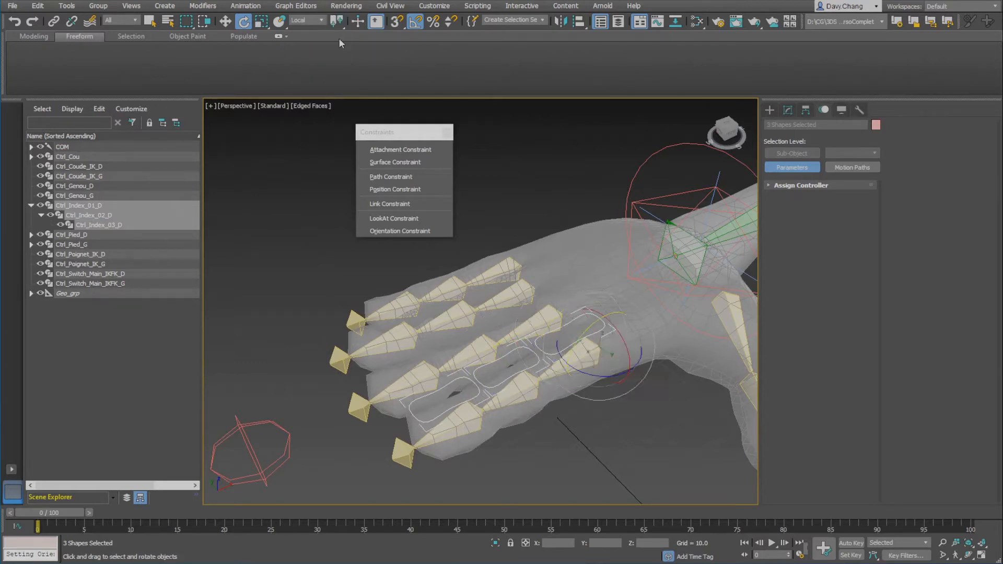
{"action": "middle_click_drag", "start_coordinate": [561, 411], "coordinate": [550, 320], "text": "alt"}
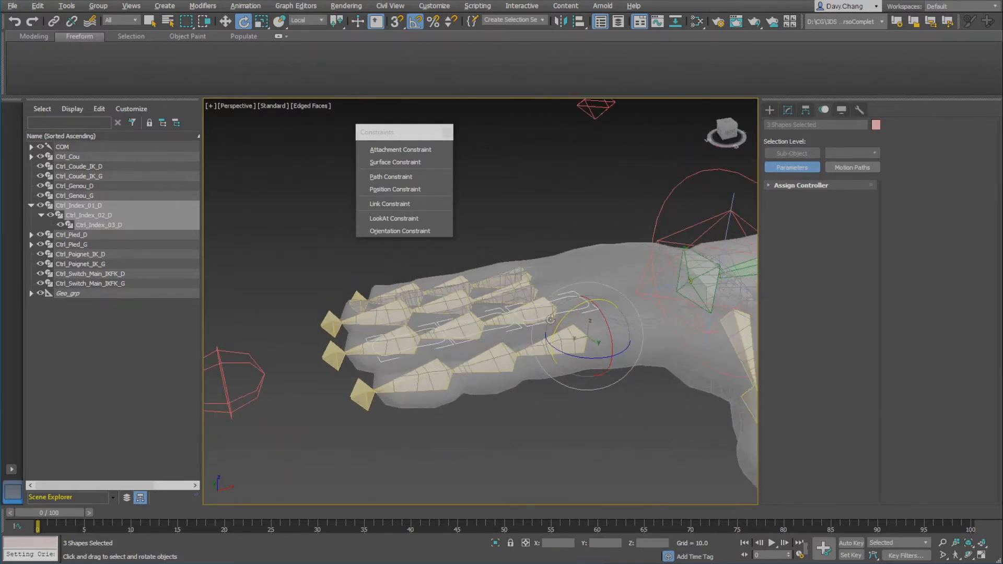
- Try curling the index finger by rotating the three selected controllers together, and return to the Move tool
{"action": "left_click_drag", "start_coordinate": [574, 309], "coordinate": [552, 344]}
{"action": "key", "text": "w"}
{"action": "middle_click_drag", "start_coordinate": [552, 344], "coordinate": [589, 369], "text": "alt"}
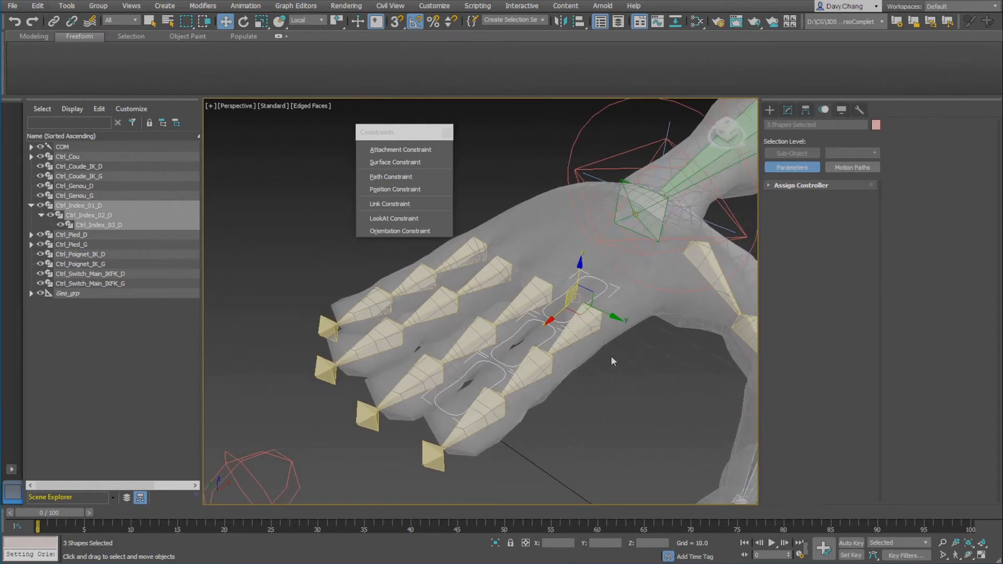
- Move the floating Constraints window clear of the hand and select Ctrl_Index_01_D, Ctrl_Index_02_D and Ctrl_Index_03_D together
{"action": "left_click_drag", "start_coordinate": [403, 138], "coordinate": [262, 91]}
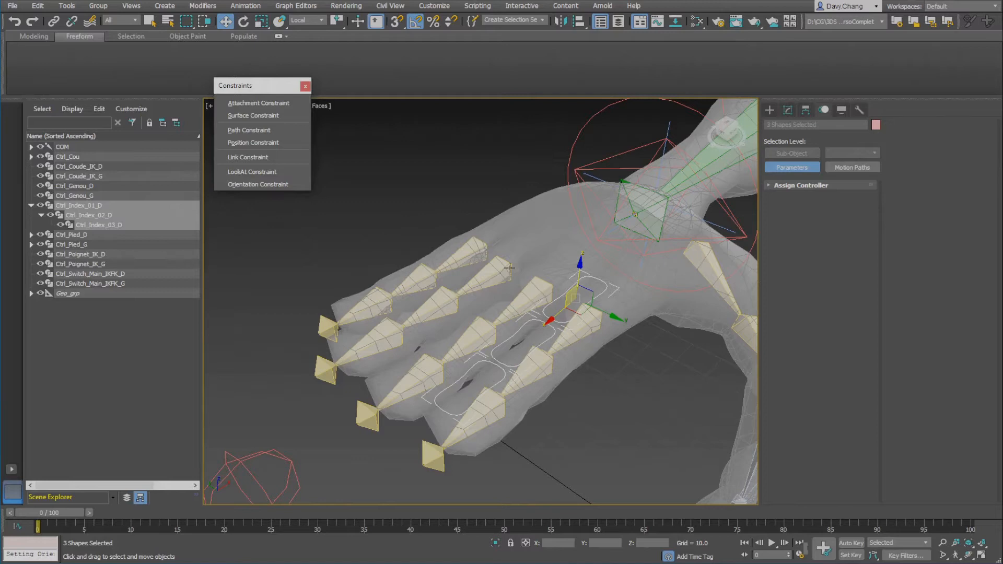
{"action": "left_click", "coordinate": [543, 296]}
{"action": "left_click", "coordinate": [558, 301]}
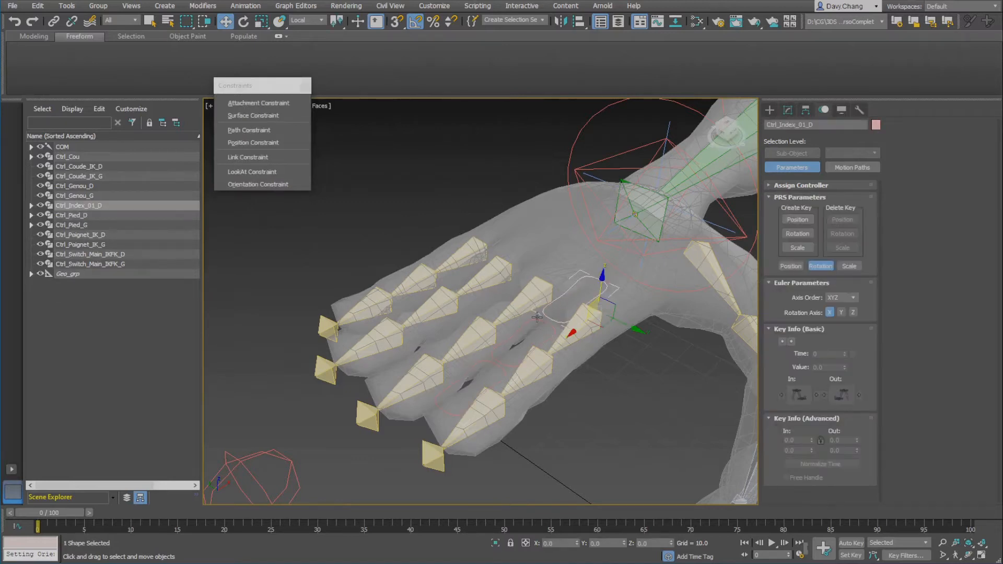
{"action": "left_click", "coordinate": [538, 318], "text": "ctrl"}
{"action": "left_click", "coordinate": [477, 361], "text": "ctrl"}
- Clone the three index finger controllers as copies and move them along their local Y axis toward the middle finger
{"action": "middle_click_drag", "start_coordinate": [477, 361], "coordinate": [556, 351], "text": "alt"}
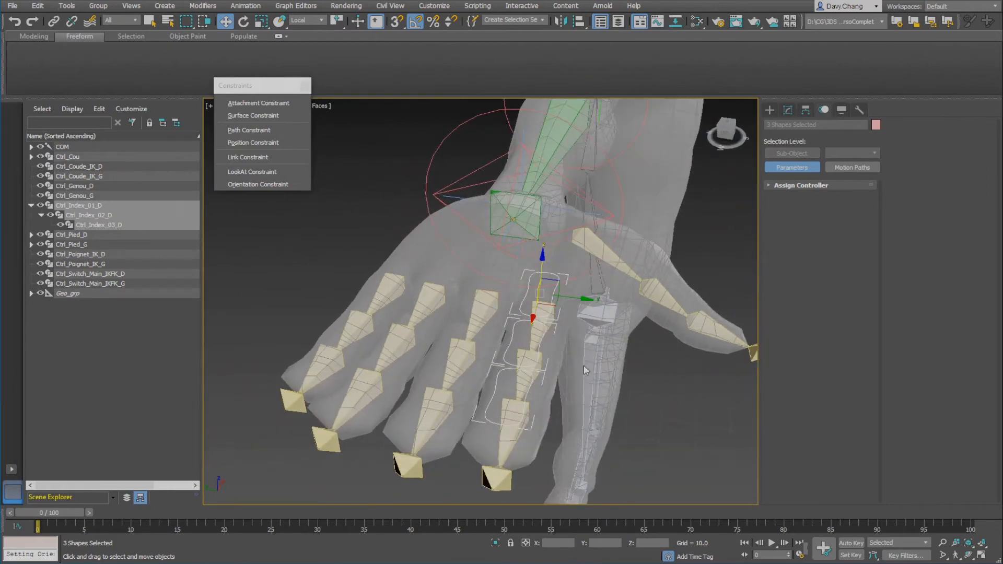
{"action": "key", "text": "ctrl+v"}
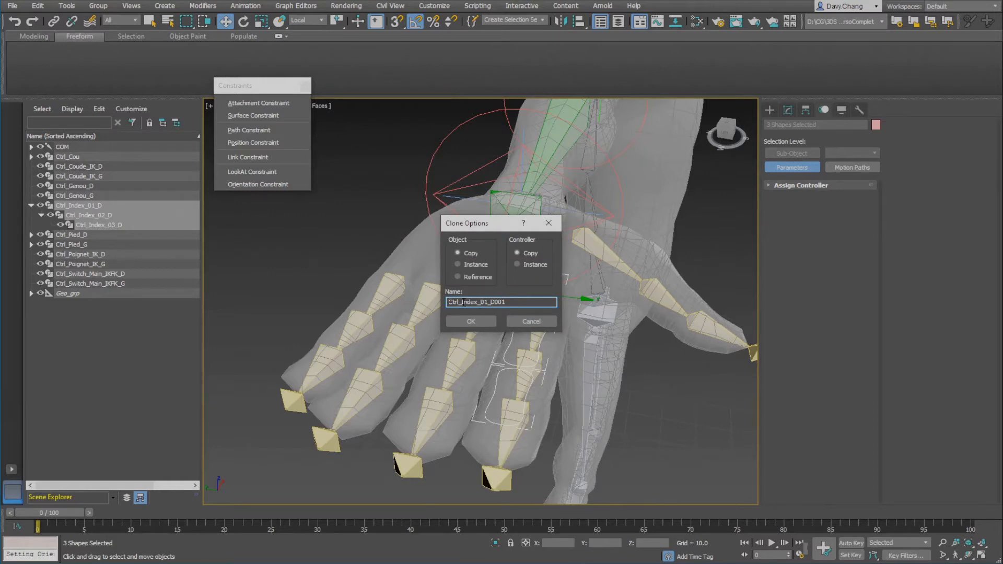
{"action": "left_click", "coordinate": [469, 321]}
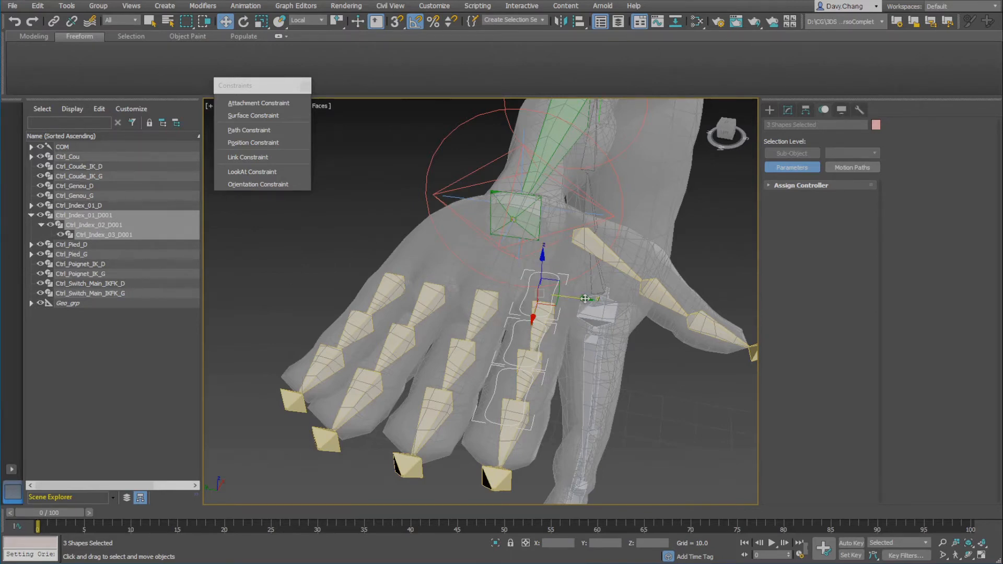
{"action": "left_click_drag", "start_coordinate": [584, 298], "coordinate": [563, 297]}
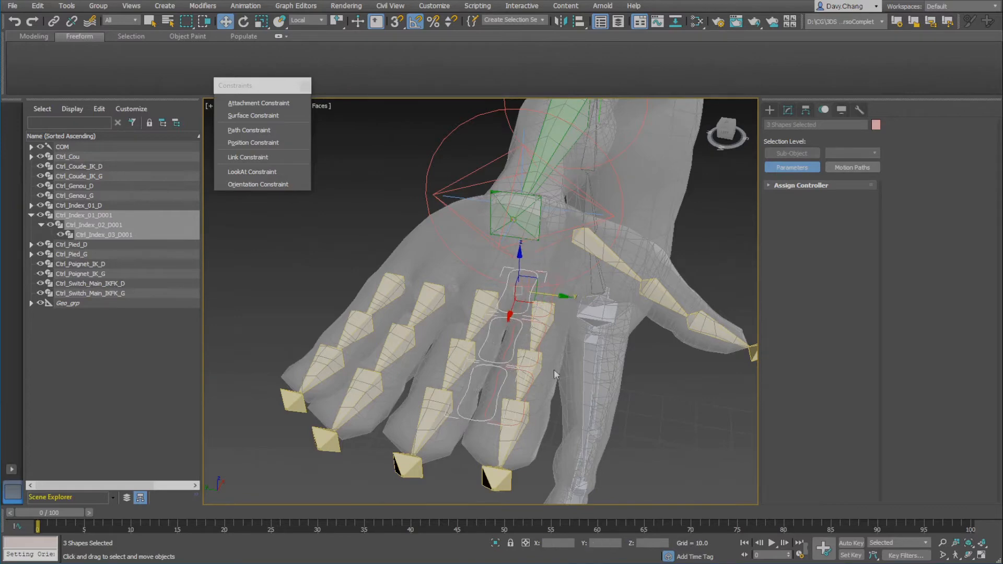
{"action": "middle_click_drag", "start_coordinate": [555, 374], "coordinate": [525, 325], "text": "alt"}
- Unlink the copied controllers Ctrl_Index_03_D001 and Ctrl_Index_02_D001 from their parents
{"action": "left_click", "coordinate": [366, 258]}
{"action": "left_click", "coordinate": [476, 333]}
{"action": "left_click", "coordinate": [32, 214]}
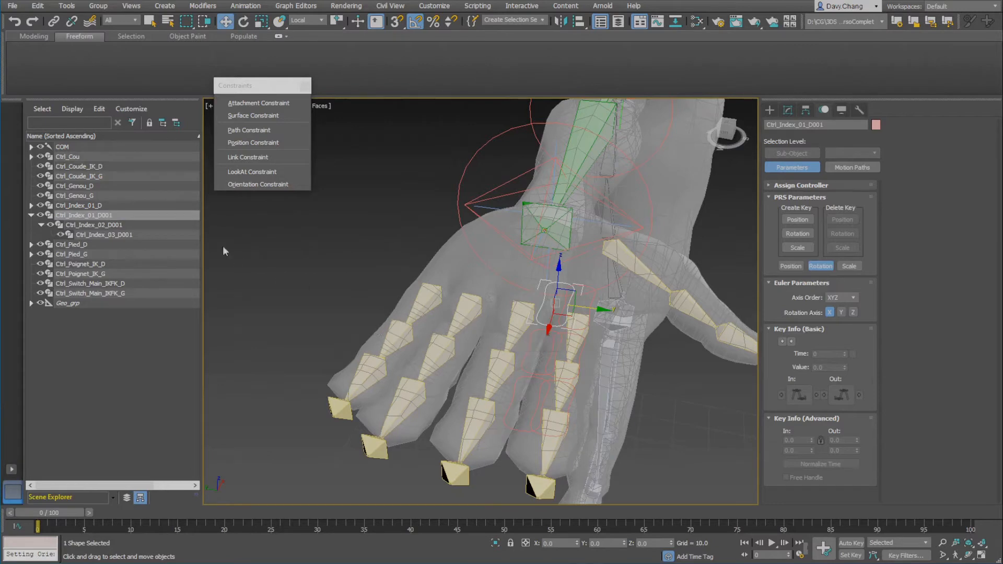
{"action": "left_click", "coordinate": [105, 234]}
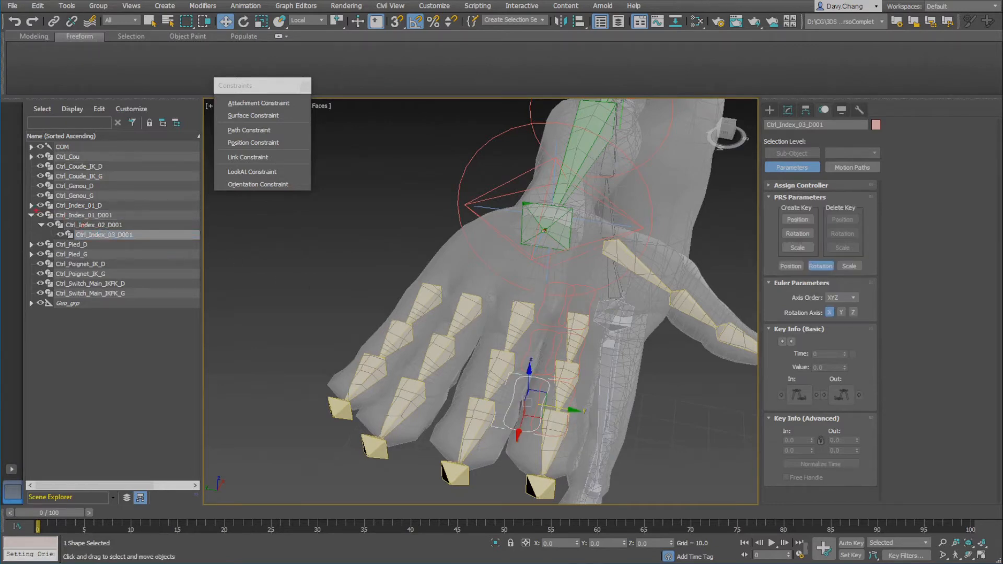
{"action": "left_click_drag", "start_coordinate": [36, 210], "coordinate": [135, 243]}
{"action": "key", "text": "Escape"}
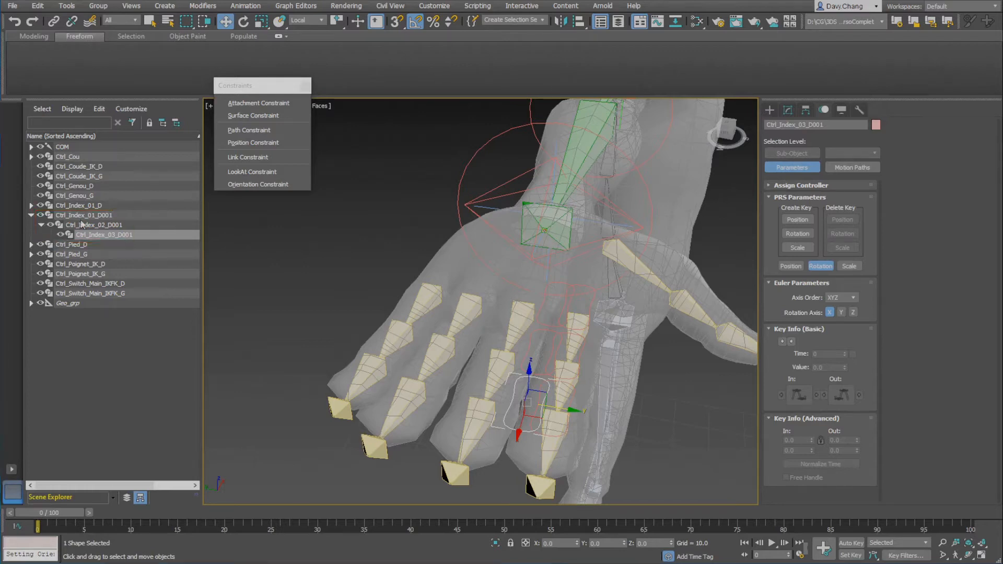
{"action": "left_click", "coordinate": [71, 22]}
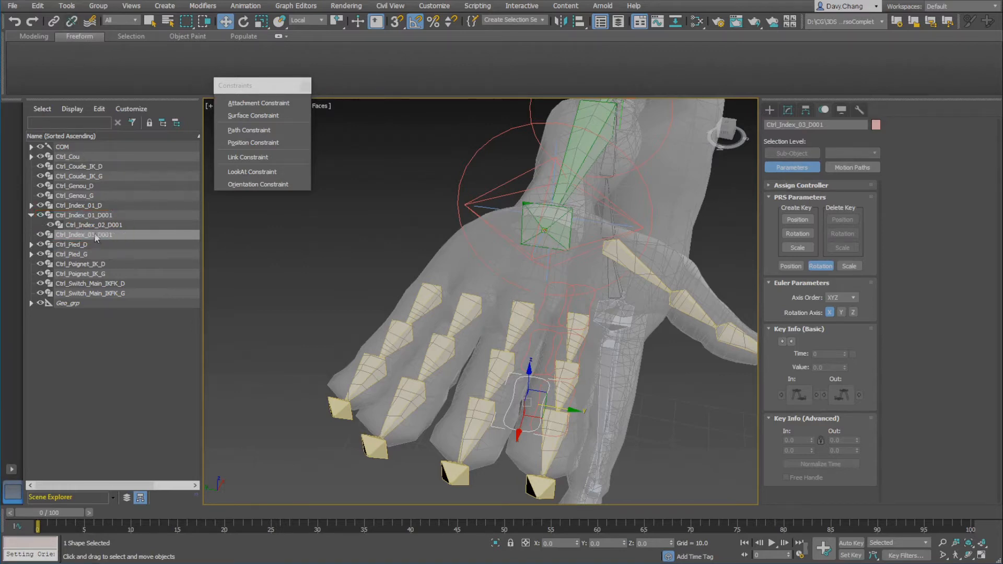
{"action": "left_click", "coordinate": [89, 224]}
{"action": "left_click", "coordinate": [70, 22]}
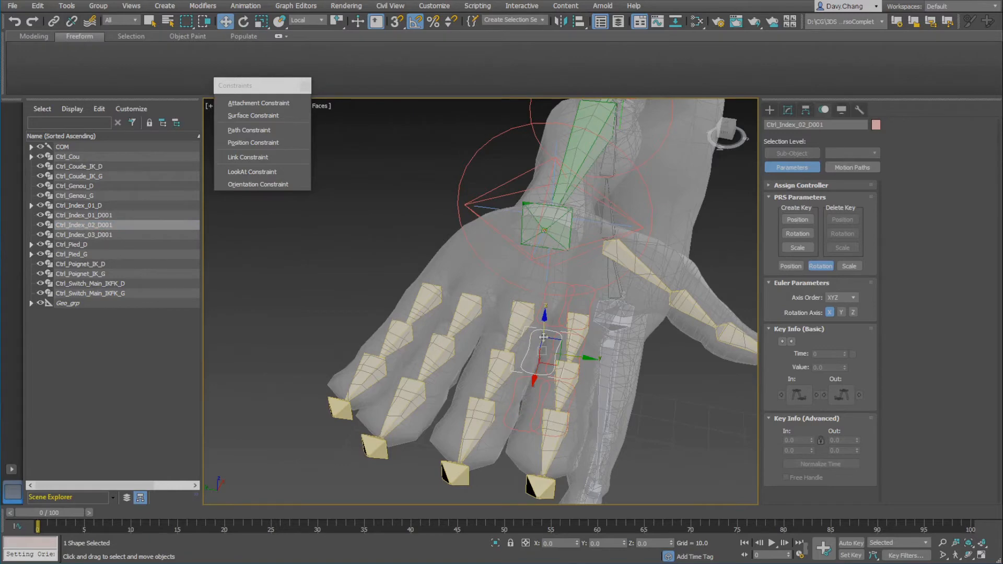
- Align the copied controller Ctrl_Index_01_D001 to the Majeur_1_D bone, matching position and orientation on all axes, pivot to pivot
{"action": "left_click", "coordinate": [545, 294]}
{"action": "middle_click_drag", "start_coordinate": [545, 294], "coordinate": [538, 314], "text": "alt"}
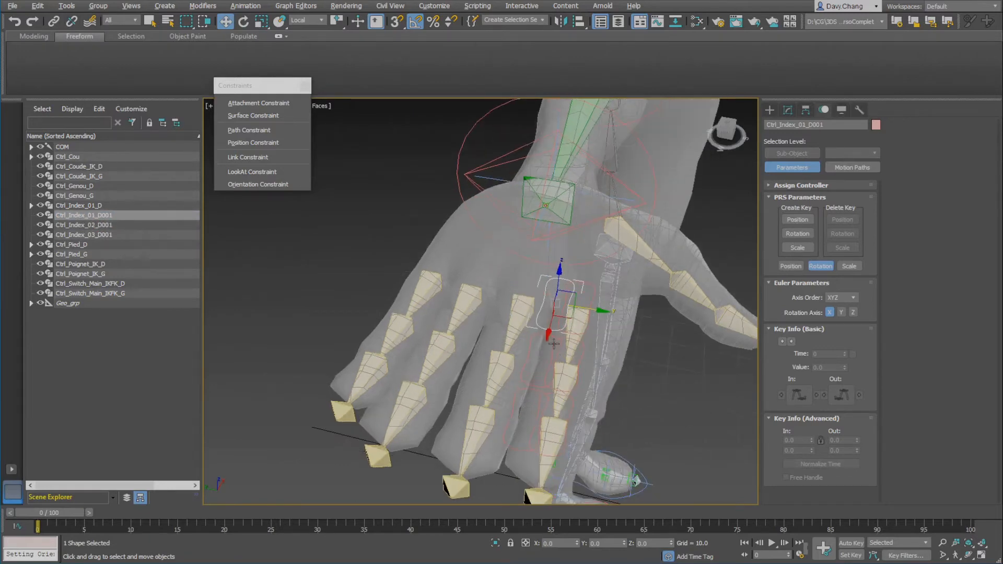
{"action": "scroll", "coordinate": [534, 334], "scroll_direction": "up", "scroll_amount": 3}
{"action": "key", "text": "alt+a"}
{"action": "left_click", "coordinate": [511, 291]}
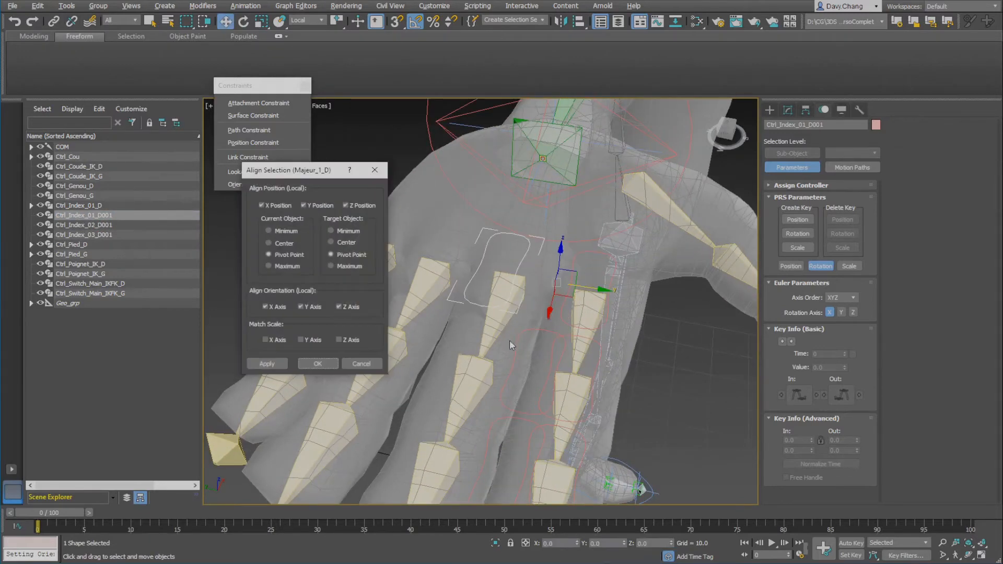
{"action": "left_click", "coordinate": [318, 364]}
- Align Ctrl_Index_02_D001 to the Majeur_2_D bone in position and orientation on all axes, pivot to pivot
{"action": "left_click", "coordinate": [504, 366]}
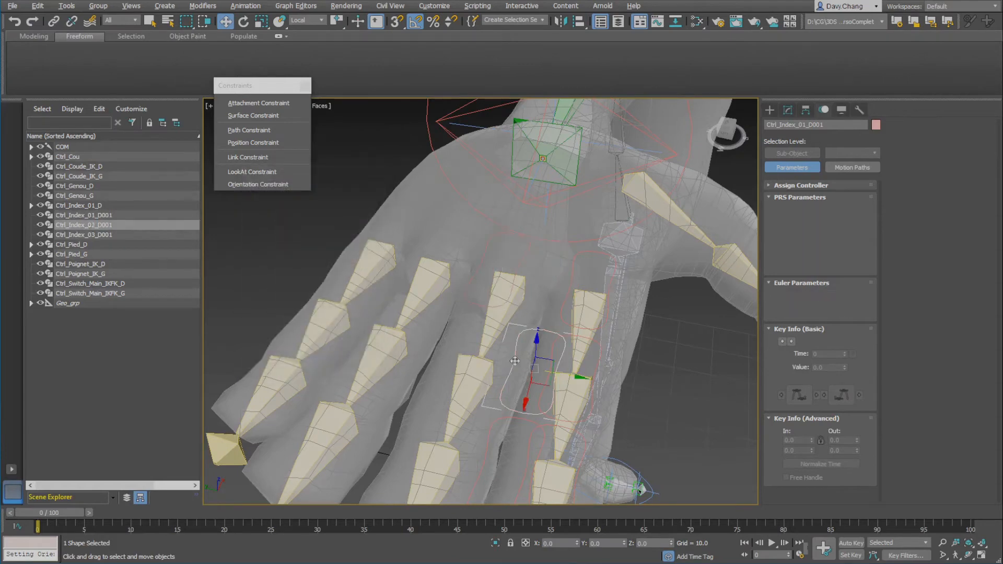
{"action": "key", "text": "alt+a"}
{"action": "left_click", "coordinate": [466, 366]}
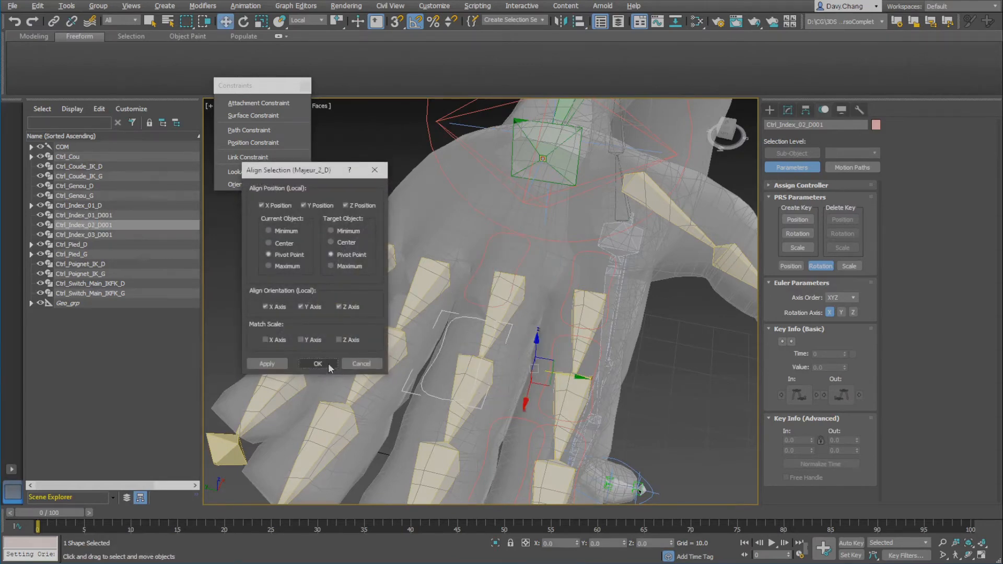
{"action": "left_click", "coordinate": [330, 362]}
- Align Ctrl_Index_03_D001 to the Majeur_3_D bone in position and orientation on all axes, pivot to pivot
{"action": "middle_click_drag", "start_coordinate": [440, 345], "coordinate": [440, 374], "text": "alt"}
{"action": "left_click", "coordinate": [471, 238]}
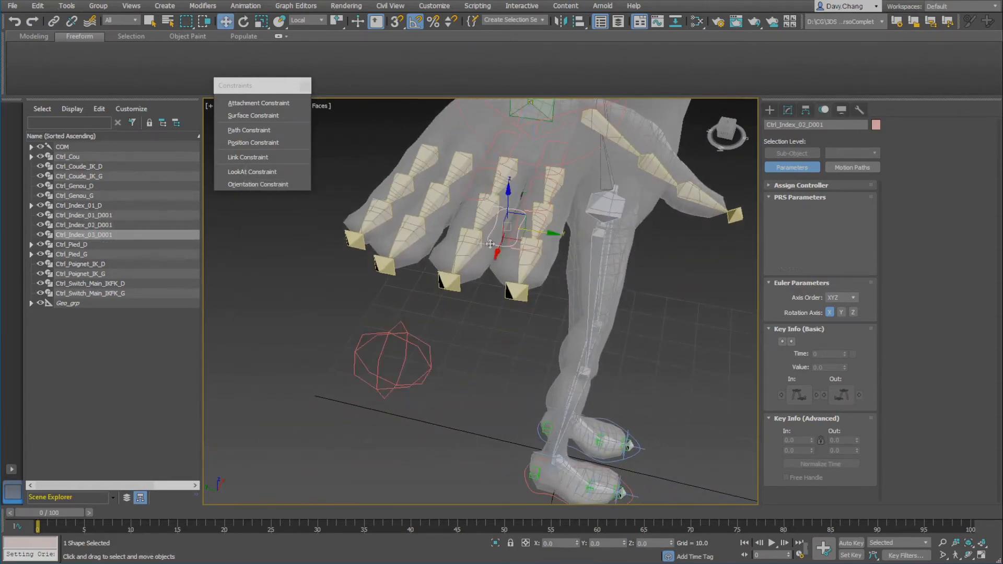
{"action": "key", "text": "alt+a"}
{"action": "left_click", "coordinate": [471, 241]}
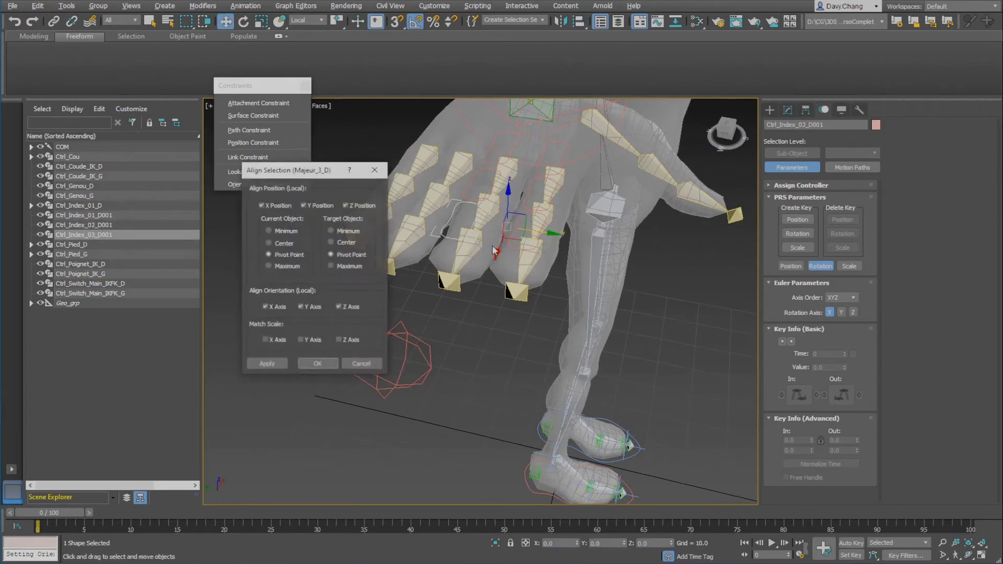
{"action": "left_click", "coordinate": [320, 365]}
- Shift all four spline vertices of Ctrl_Index_02_D001 slightly along X toward the wrist to fit the middle finger's second bone, and leave vertex editing
{"action": "middle_click_drag", "start_coordinate": [464, 250], "coordinate": [563, 326], "text": "alt"}
{"action": "left_click", "coordinate": [557, 280]}
{"action": "scroll", "coordinate": [546, 310], "scroll_direction": "up", "scroll_amount": 3}
{"action": "scroll", "coordinate": [546, 310], "scroll_direction": "up", "scroll_amount": 2}
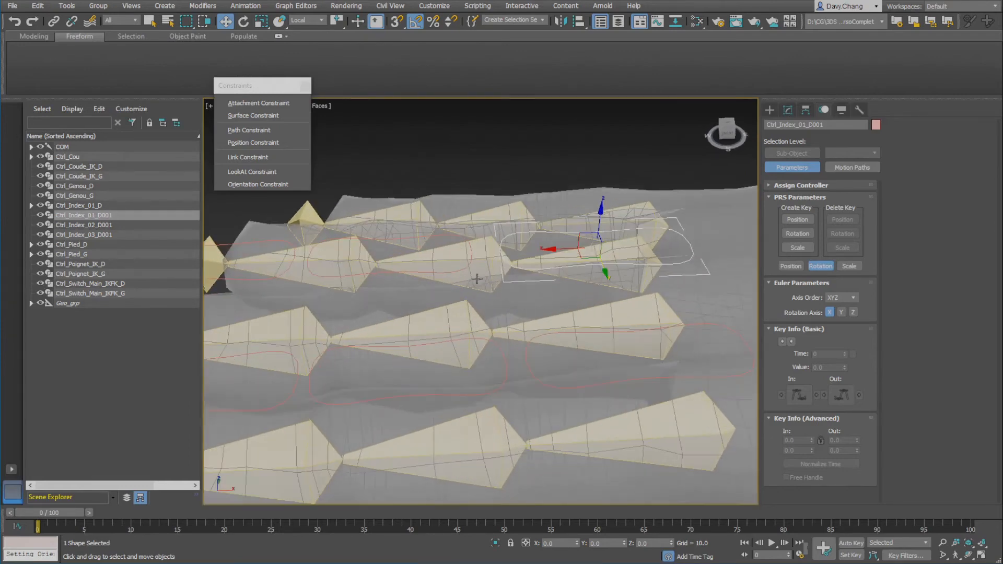
{"action": "left_click", "coordinate": [465, 271]}
{"action": "scroll", "coordinate": [466, 270], "scroll_direction": "down", "scroll_amount": 4}
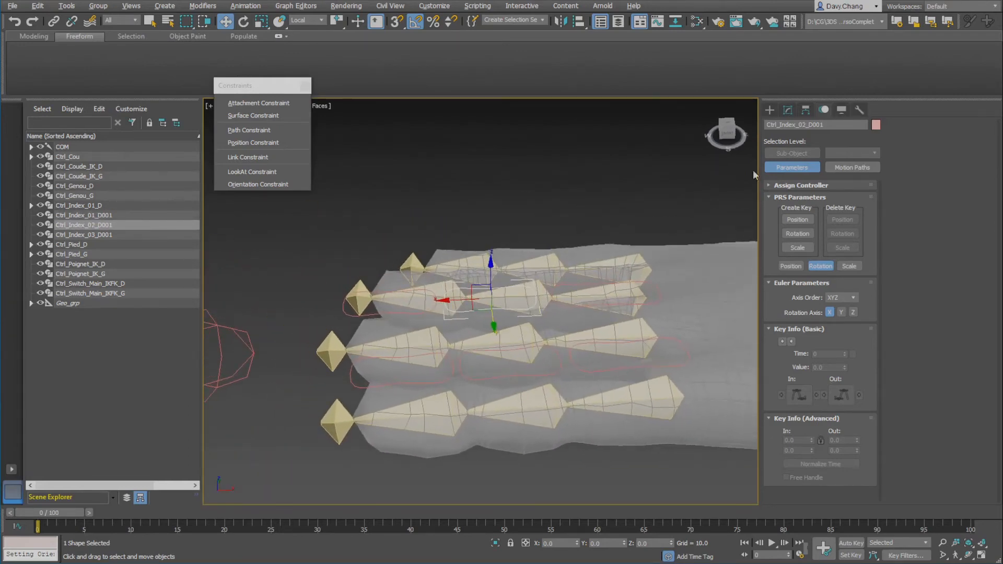
{"action": "left_click", "coordinate": [788, 110]}
{"action": "left_click", "coordinate": [808, 293]}
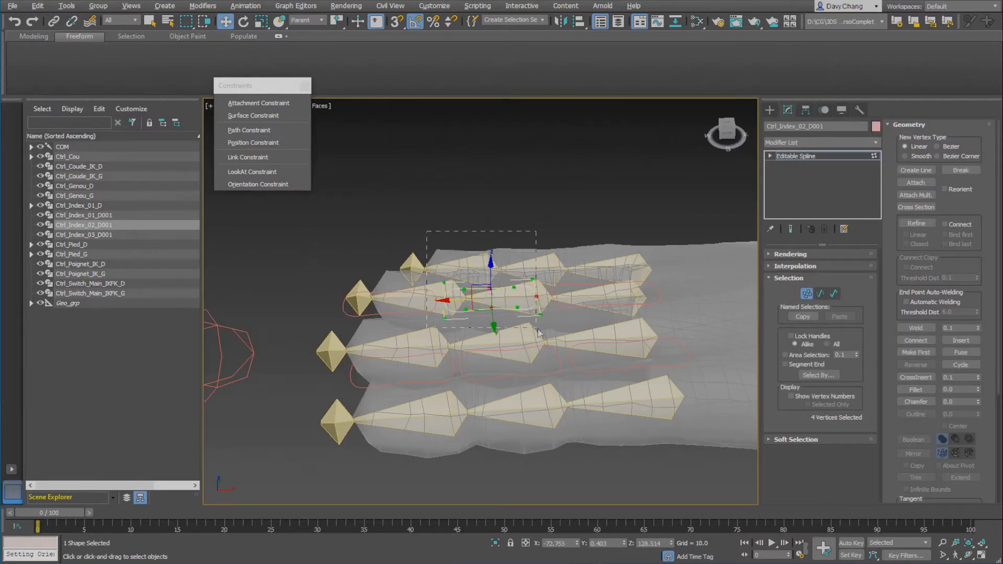
{"action": "scroll", "coordinate": [528, 327], "scroll_direction": "up", "scroll_amount": 5}
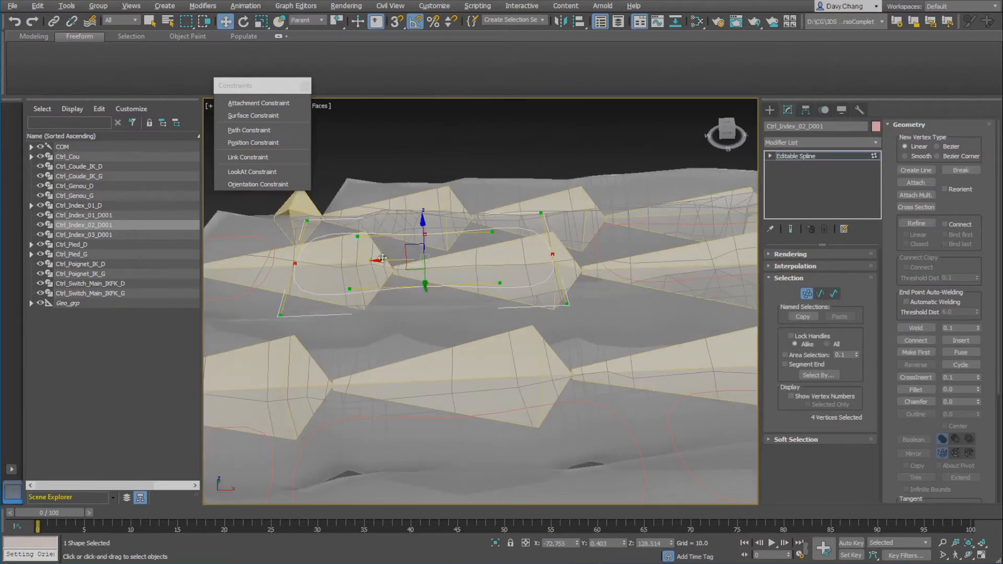
{"action": "left_click_drag", "start_coordinate": [383, 258], "coordinate": [386, 258]}
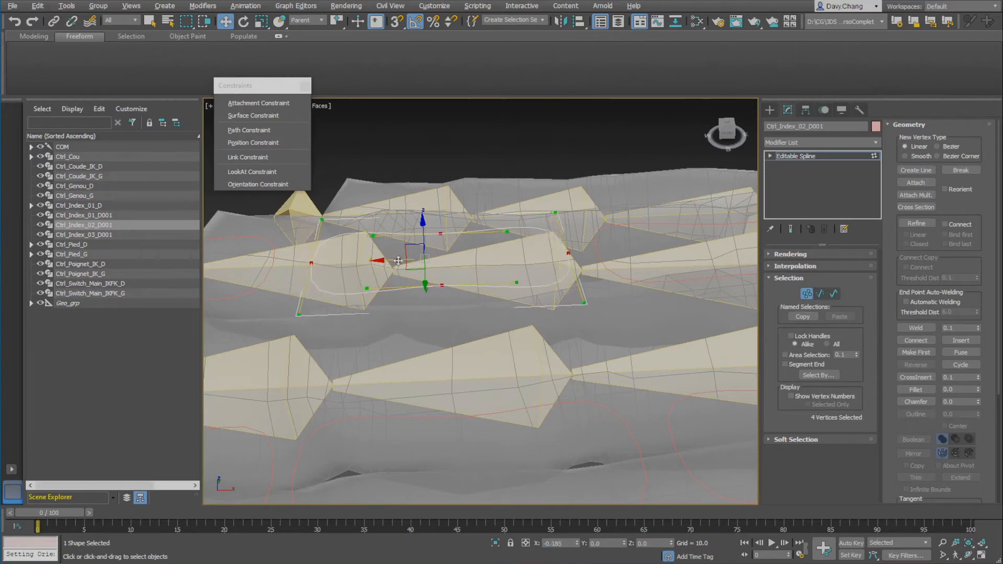
{"action": "middle_click_drag", "start_coordinate": [385, 258], "coordinate": [494, 350], "text": "alt"}
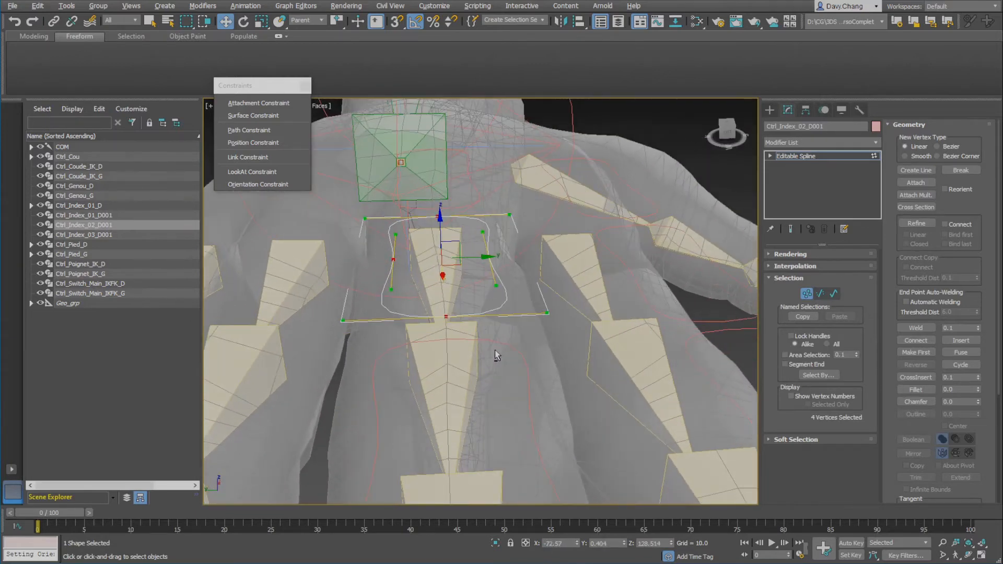
{"action": "scroll", "coordinate": [494, 350], "scroll_direction": "down", "scroll_amount": 6}
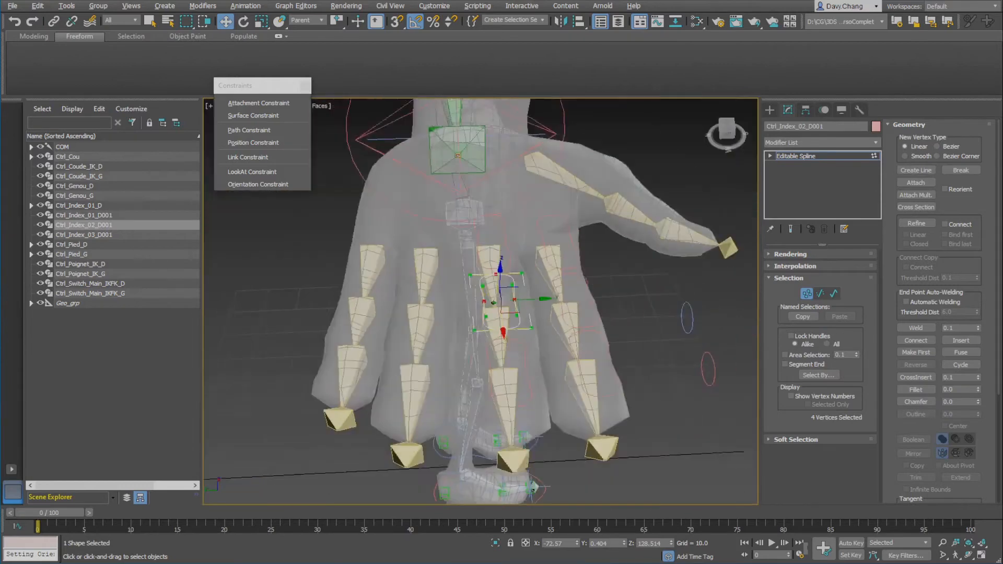
{"action": "middle_click_drag", "start_coordinate": [495, 350], "coordinate": [459, 327], "text": "alt"}
{"action": "scroll", "coordinate": [459, 327], "scroll_direction": "up", "scroll_amount": 4}
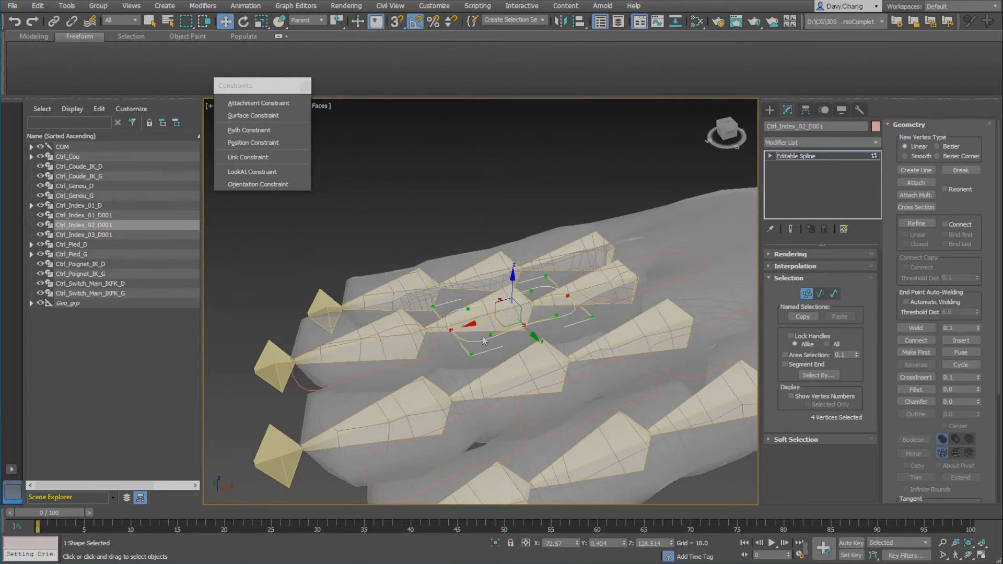
{"action": "middle_click_drag", "start_coordinate": [557, 366], "coordinate": [569, 349], "text": "alt"}
{"action": "left_click", "coordinate": [806, 294]}
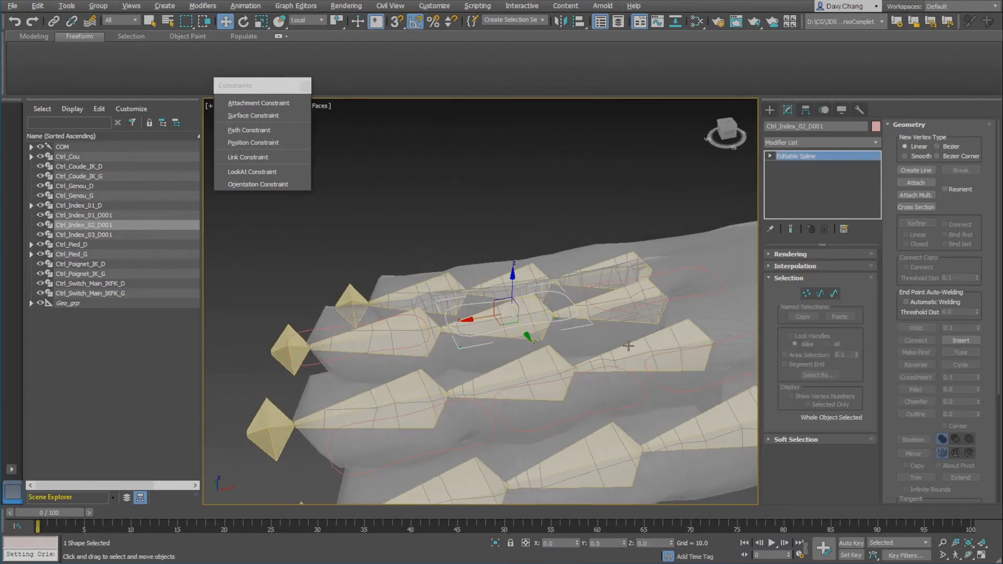
- Select Ctrl_Index_01_D001, Ctrl_Index_02_D001 and Ctrl_Index_03_D001 together, open Rename Objects and place its window beside the scene list
{"action": "middle_click_drag", "start_coordinate": [629, 345], "coordinate": [615, 346], "text": "alt"}
{"action": "middle_click_drag", "start_coordinate": [467, 324], "coordinate": [453, 325], "text": "alt"}
{"action": "scroll", "coordinate": [467, 324], "scroll_direction": "down", "scroll_amount": 3}
{"action": "mouse_move", "coordinate": [579, 347]}
{"action": "middle_mouse_down", "text": "alt"}
{"action": "mouse_move", "coordinate": [561, 349]}
{"action": "mouse_move", "coordinate": [573, 336]}
{"action": "middle_mouse_up", "text": "alt"}
{"action": "left_click", "coordinate": [99, 216], "text": "ctrl"}
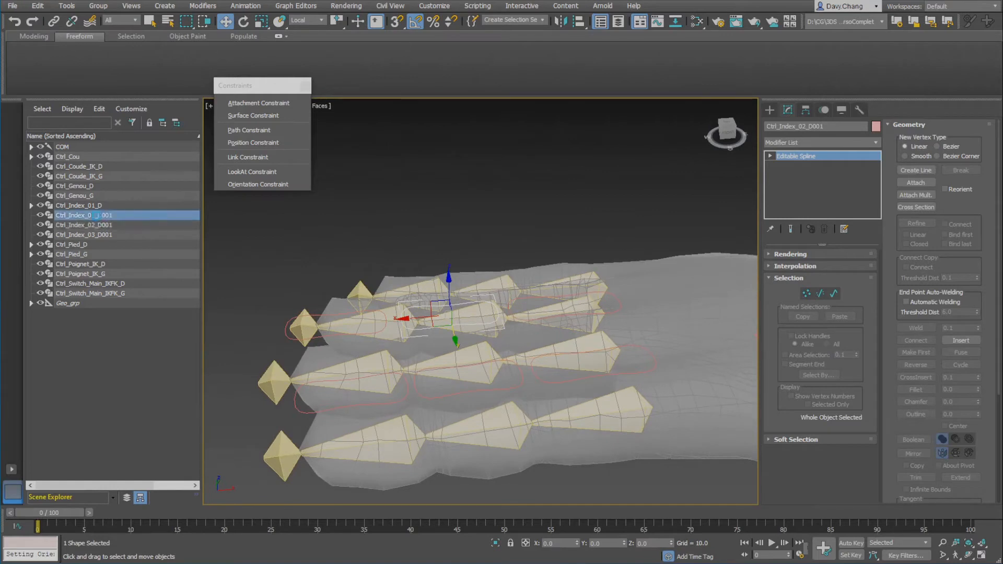
{"action": "left_click", "coordinate": [99, 235], "text": "ctrl"}
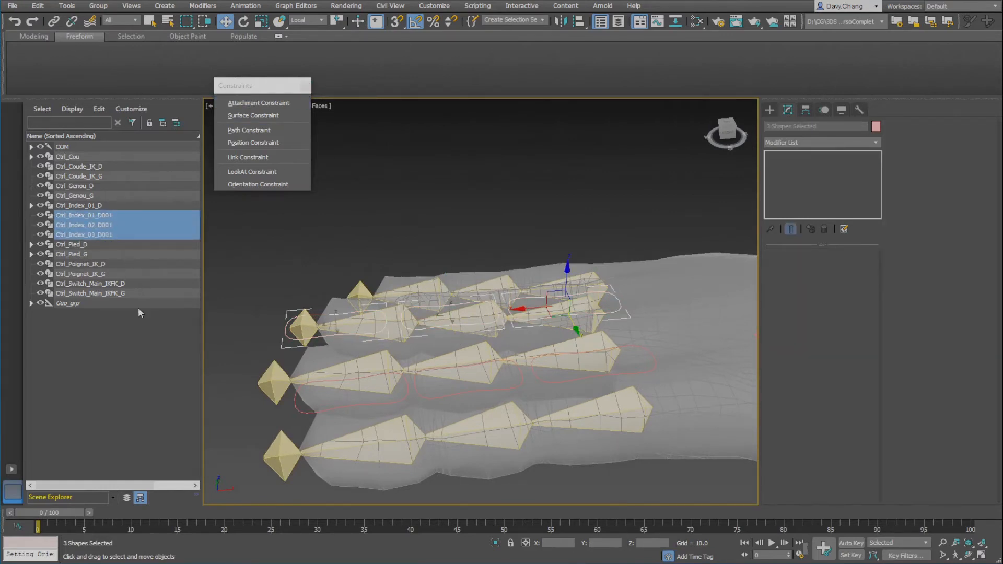
{"action": "left_click", "coordinate": [71, 9]}
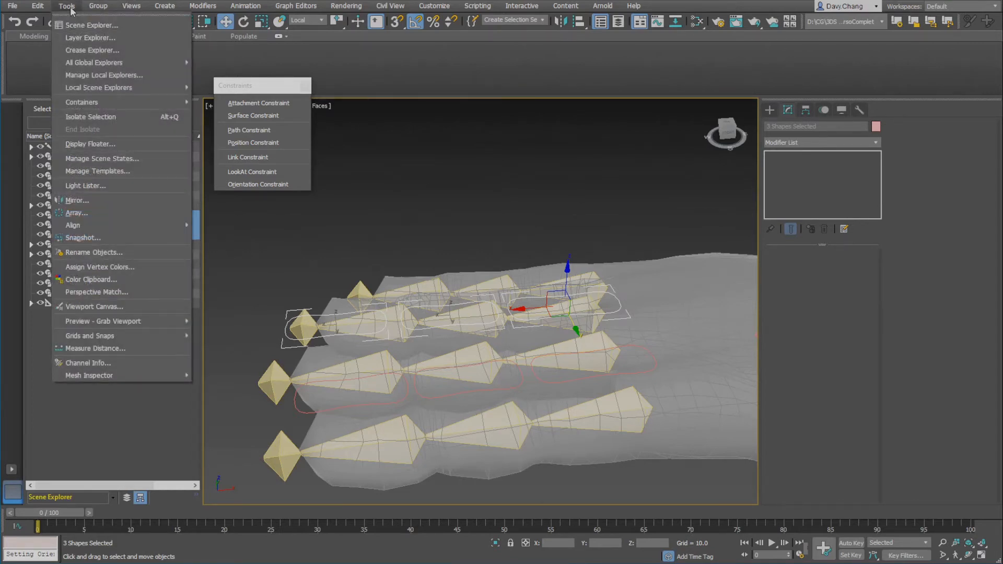
{"action": "left_click", "coordinate": [99, 253]}
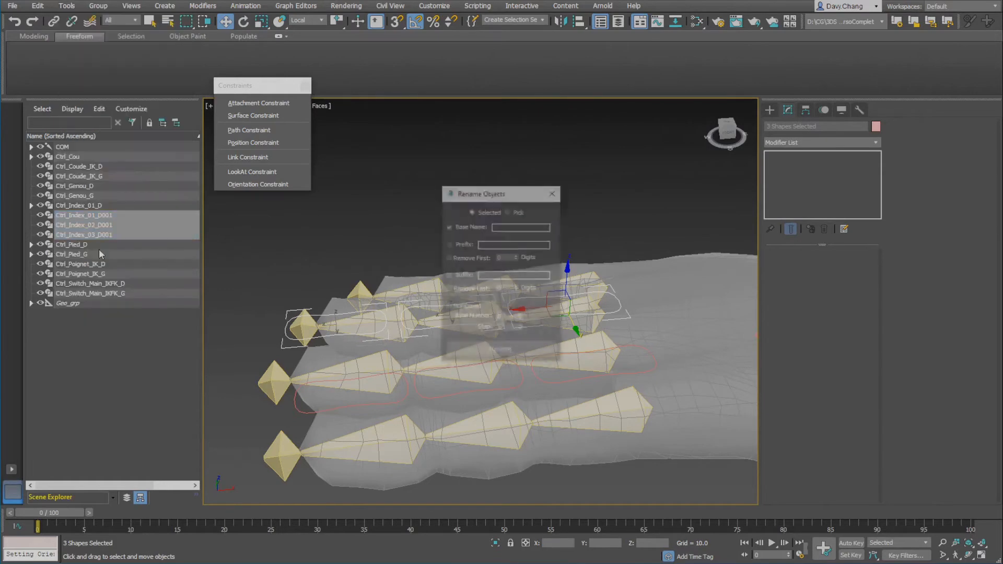
{"action": "left_click_drag", "start_coordinate": [482, 199], "coordinate": [252, 128]}
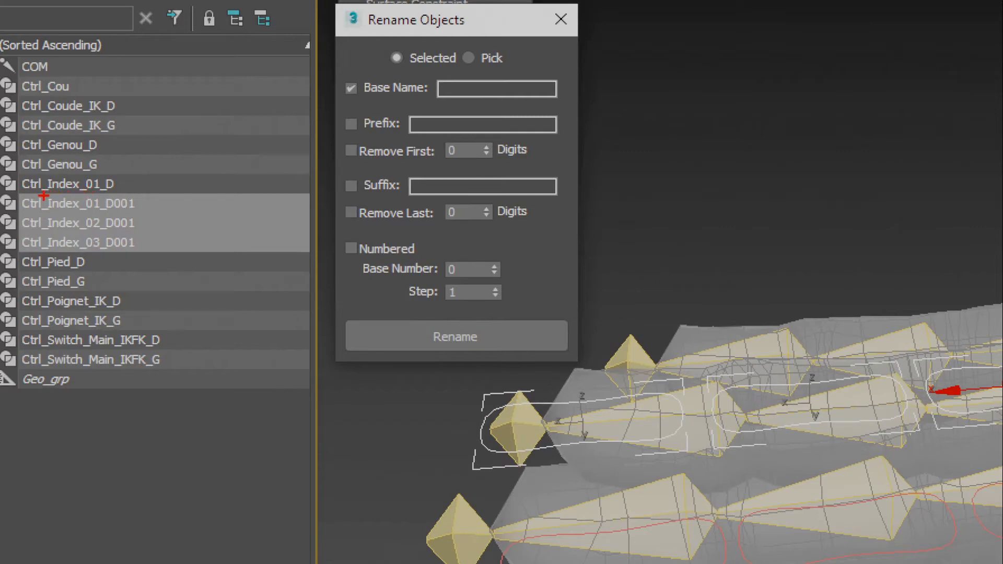
{"action": "mouse_move", "coordinate": [47, 196]}
{"action": "left_mouse_down"}
{"action": "mouse_move", "coordinate": [126, 253]}
{"action": "mouse_move", "coordinate": [150, 251]}
{"action": "left_mouse_up"}
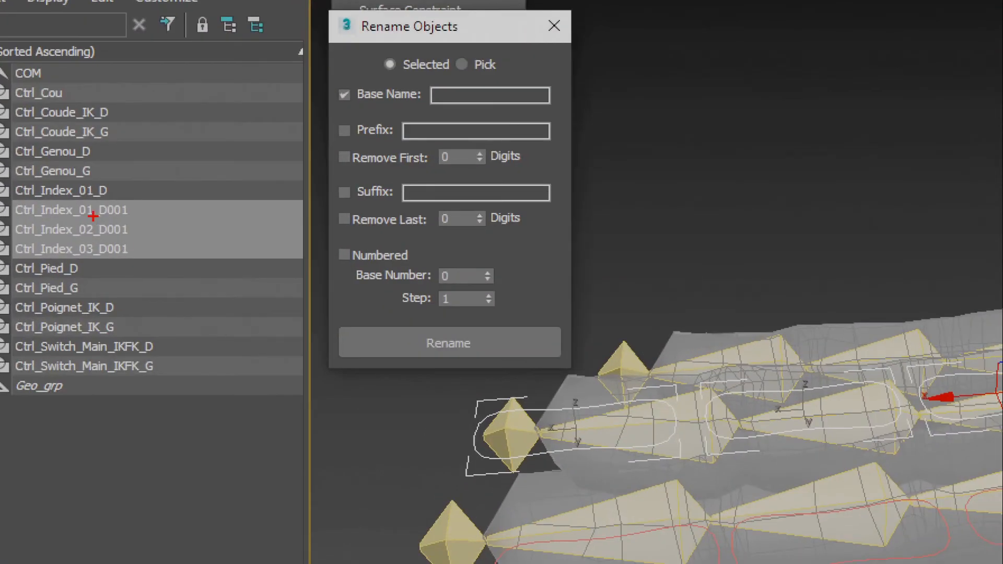
{"action": "left_click_drag", "start_coordinate": [101, 202], "coordinate": [149, 255]}
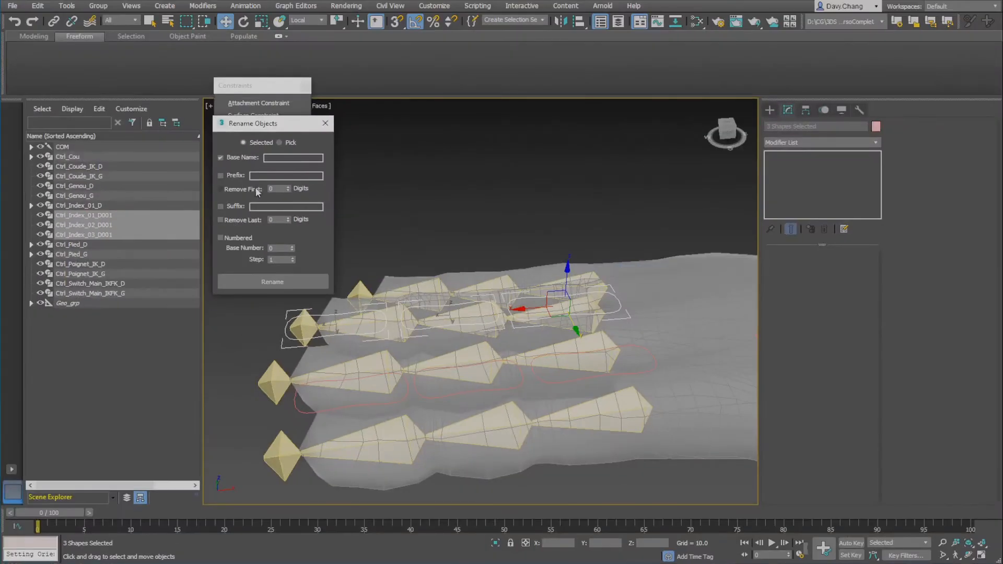
- Strip the last 3 digits from the three selected controllers' names, with the base name option turned off
{"action": "left_click", "coordinate": [220, 220]}
{"action": "left_click", "coordinate": [220, 158]}
{"action": "double_click", "coordinate": [277, 221]}
{"action": "left_click", "coordinate": [222, 207]}
{"action": "left_click", "coordinate": [271, 282]}
- Replace the first 10 characters of the selected controllers' names with the prefix Ctrl_Majeur, and close Rename Objects
{"action": "left_click", "coordinate": [221, 176]}
{"action": "left_click", "coordinate": [221, 189]}
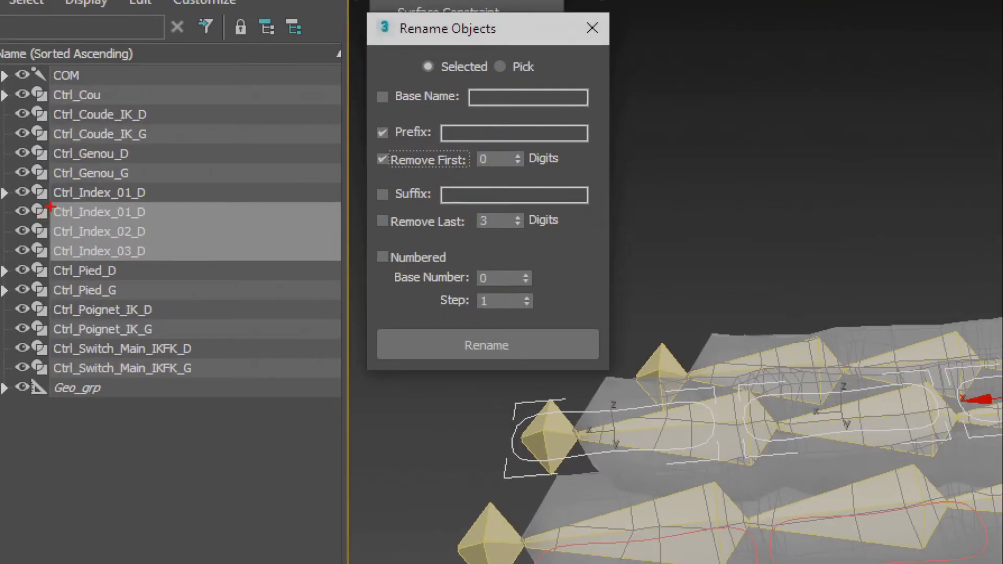
{"action": "left_click_drag", "start_coordinate": [62, 222], "coordinate": [90, 223]}
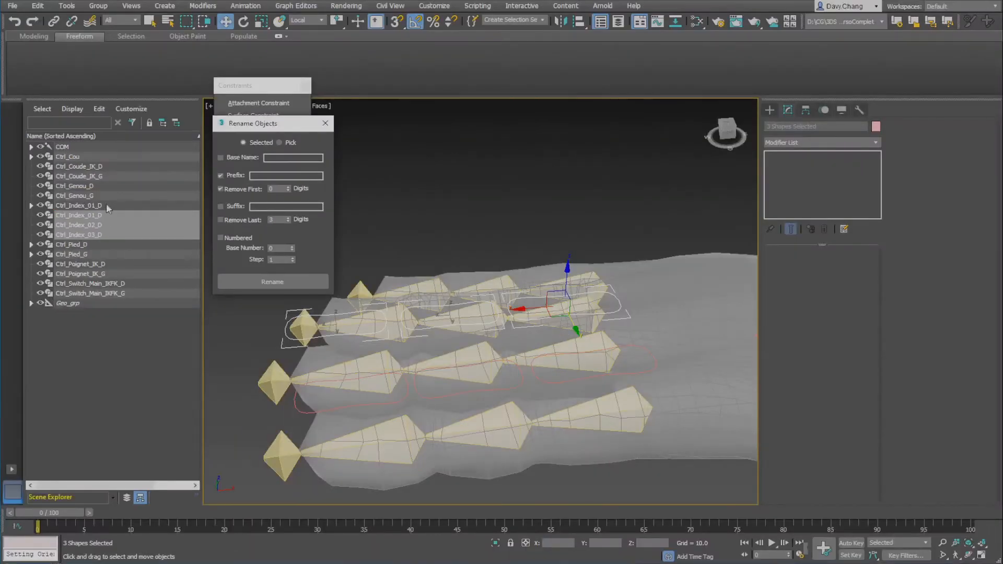
{"action": "left_click", "coordinate": [479, 159]}
{"action": "left_click", "coordinate": [286, 176]}
{"action": "type", "text": "Ctrl_Majeur"}
{"action": "left_click", "coordinate": [271, 282]}
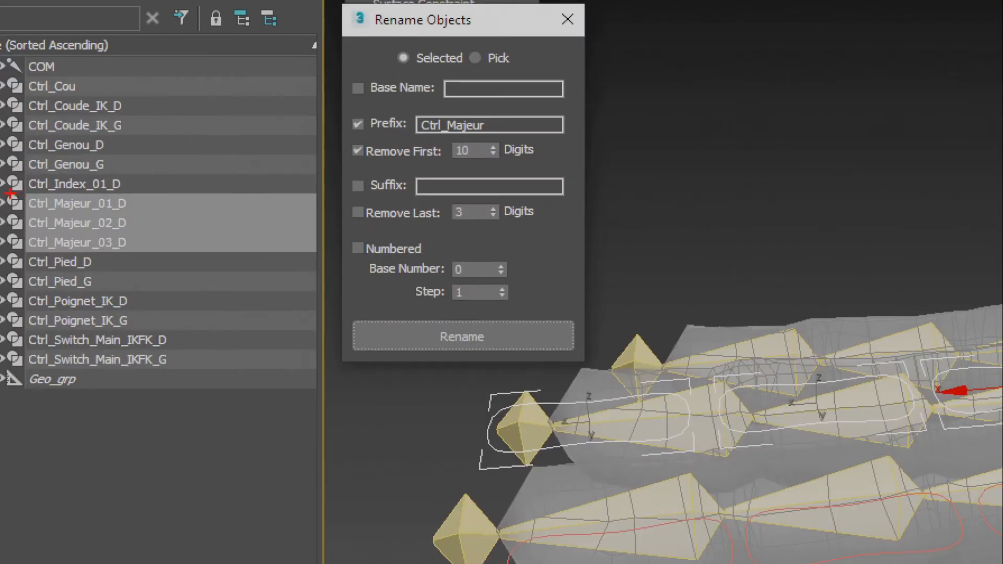
{"action": "left_click_drag", "start_coordinate": [11, 193], "coordinate": [152, 253], "text": "ctrl"}
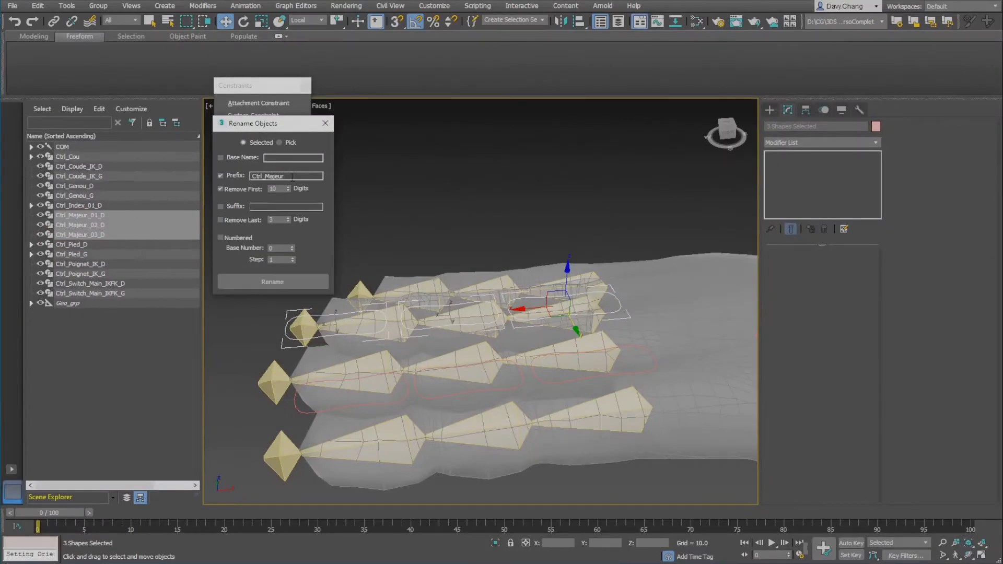
{"action": "left_click", "coordinate": [325, 123]}
- Apply an Orientation Constraint to the Majeur_1_D bone with Ctrl_Majeur_01_D as its target
{"action": "middle_click_drag", "start_coordinate": [373, 252], "coordinate": [376, 254]}
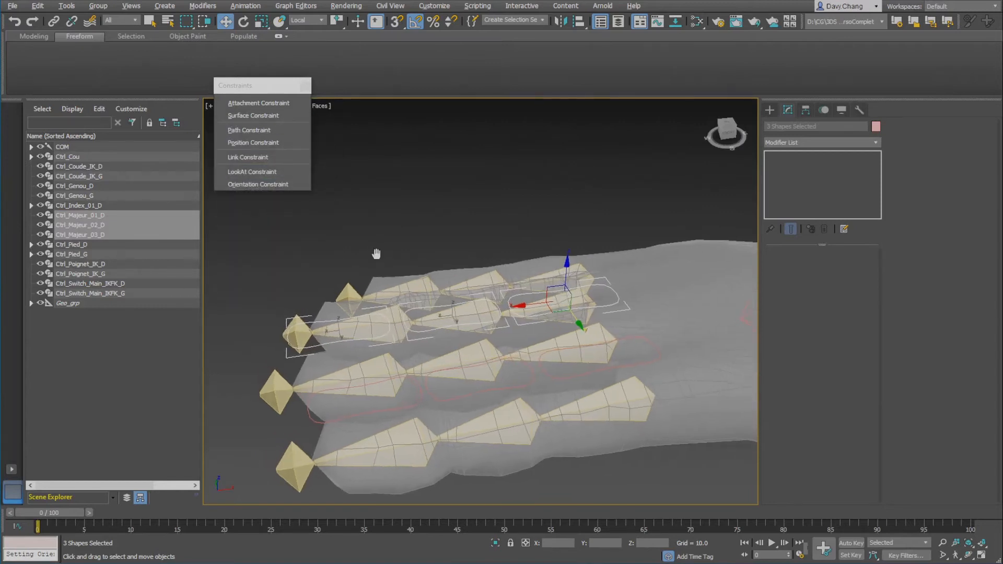
{"action": "left_click", "coordinate": [441, 218]}
{"action": "middle_click_drag", "start_coordinate": [380, 329], "coordinate": [313, 329]}
{"action": "left_click", "coordinate": [479, 333]}
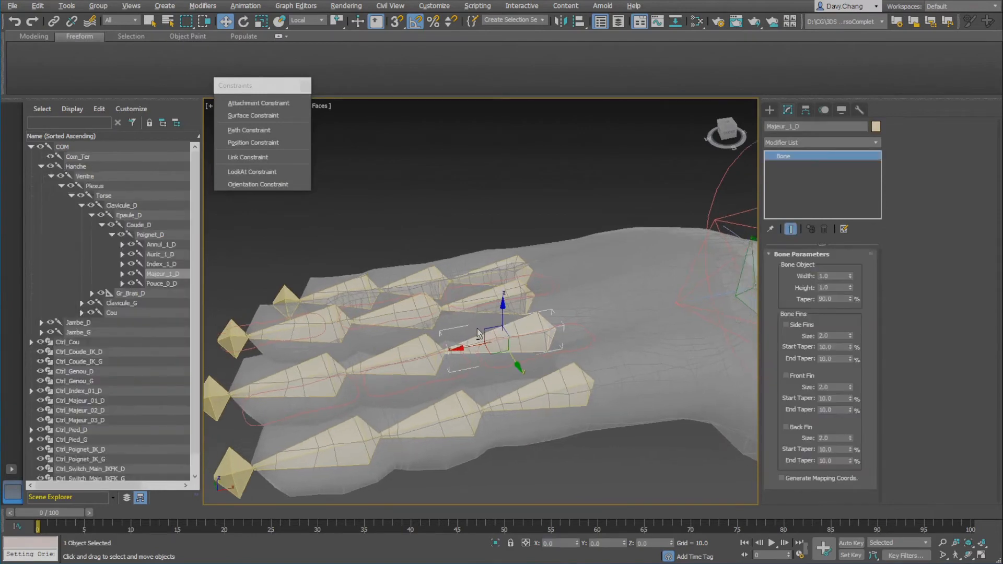
{"action": "middle_click_drag", "start_coordinate": [480, 333], "coordinate": [492, 331], "text": "alt"}
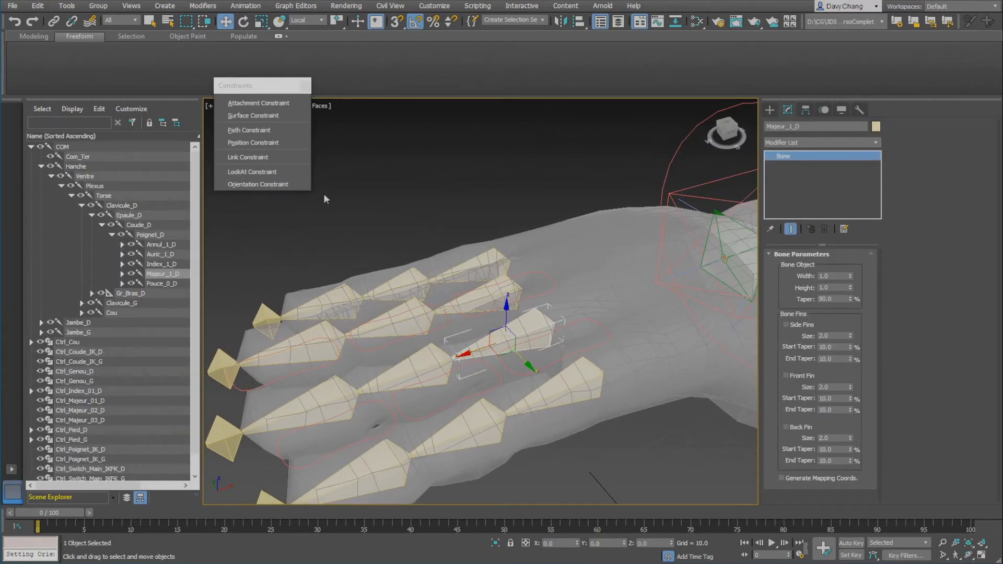
{"action": "left_click", "coordinate": [272, 185]}
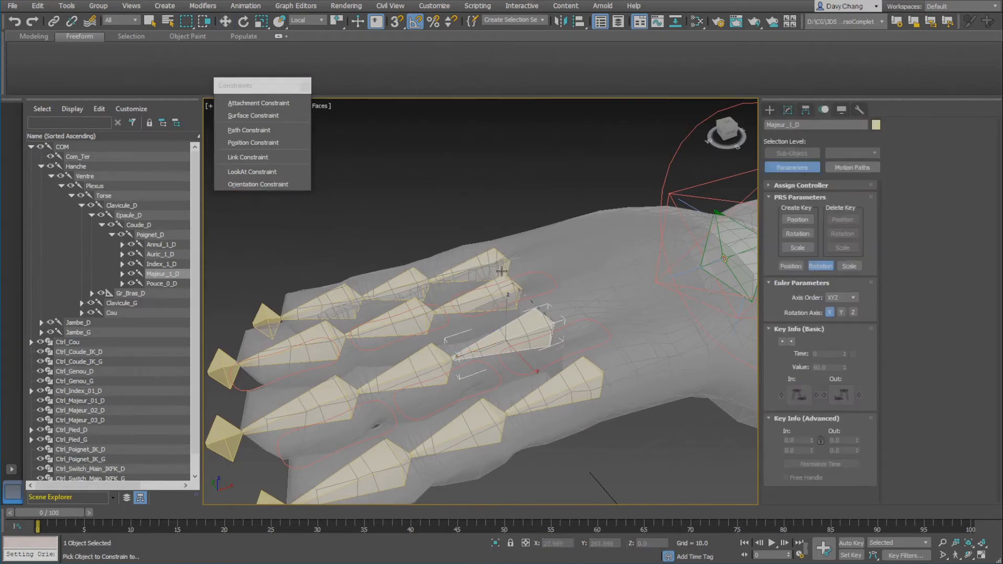
{"action": "left_click", "coordinate": [542, 272]}
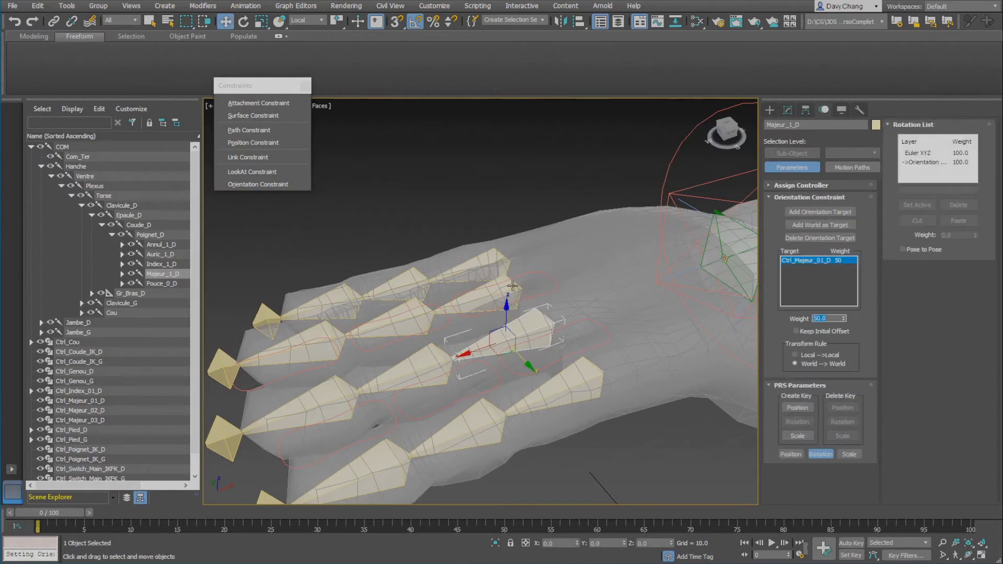
- Orientation-constrain the Majeur_2_D bone to the controller Ctrl_Majeur_02_D
{"action": "middle_click_drag", "start_coordinate": [437, 338], "coordinate": [462, 347]}
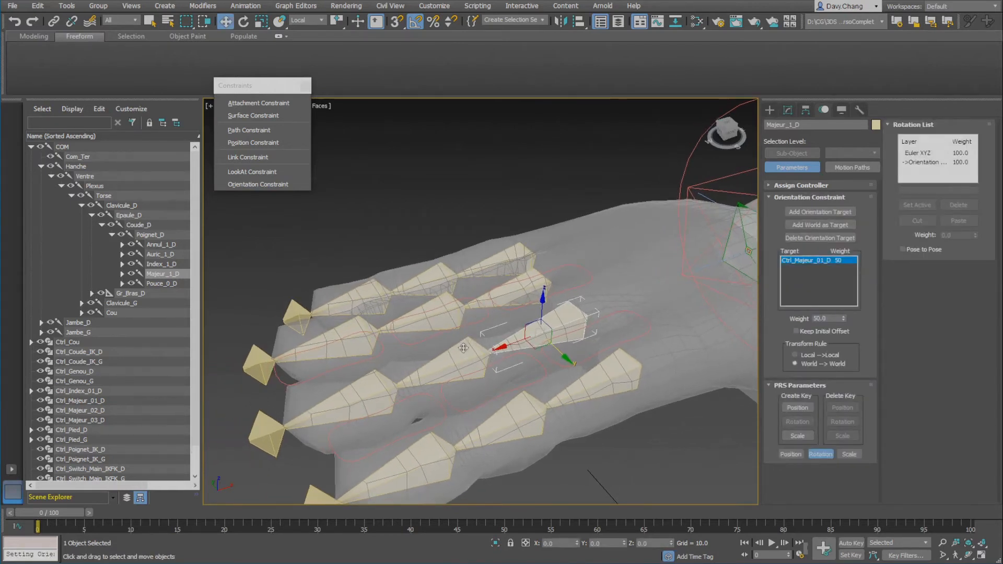
{"action": "left_click", "coordinate": [463, 348]}
{"action": "left_click", "coordinate": [276, 185]}
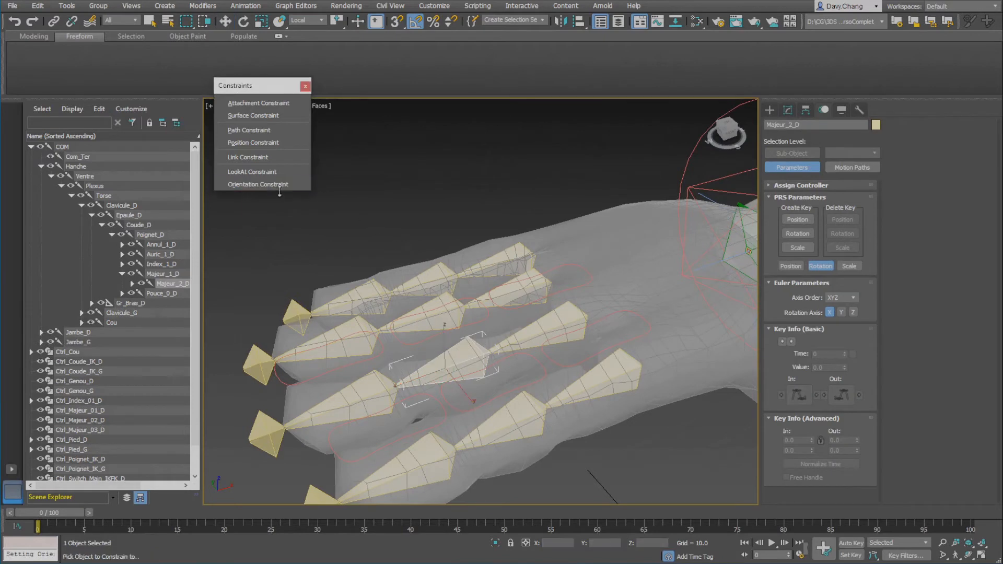
{"action": "left_click", "coordinate": [397, 378]}
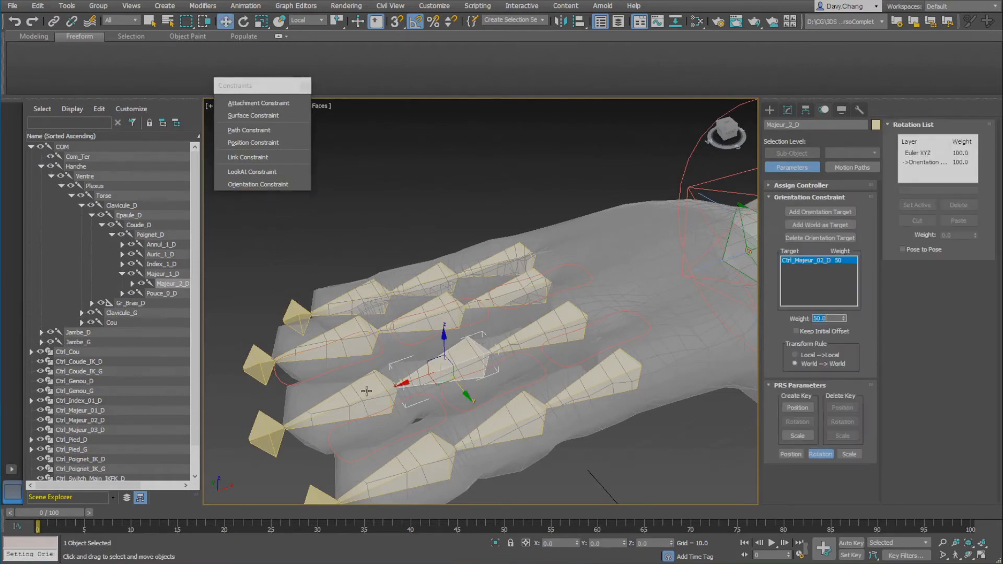
- Apply an Orientation Constraint to the Majeur_3_D bone with the controller Ctrl_Majeur_03_D as its target
{"action": "key", "text": "Page_Down"}
{"action": "left_click", "coordinate": [281, 185]}
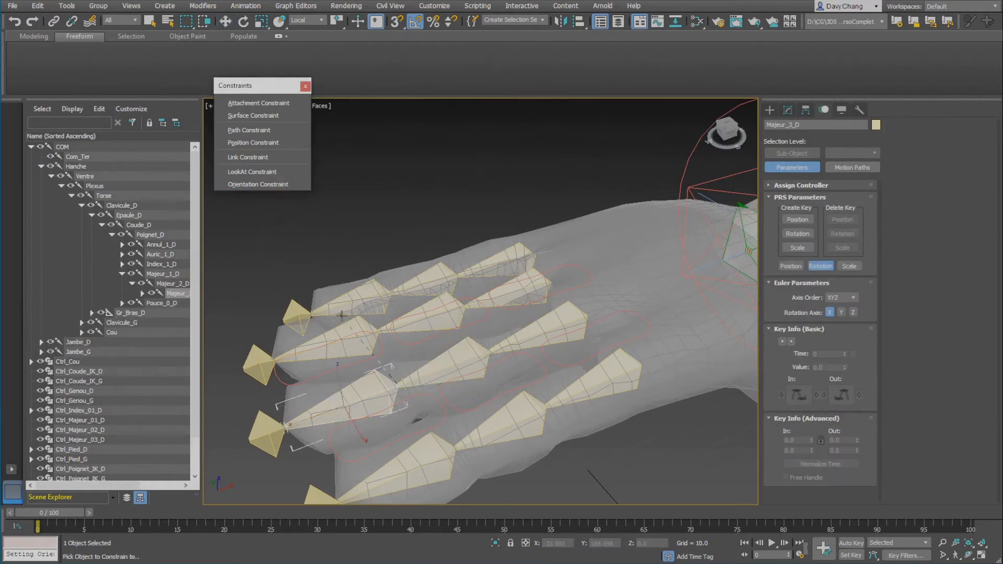
{"action": "left_click", "coordinate": [378, 339]}
{"action": "left_click", "coordinate": [359, 251]}
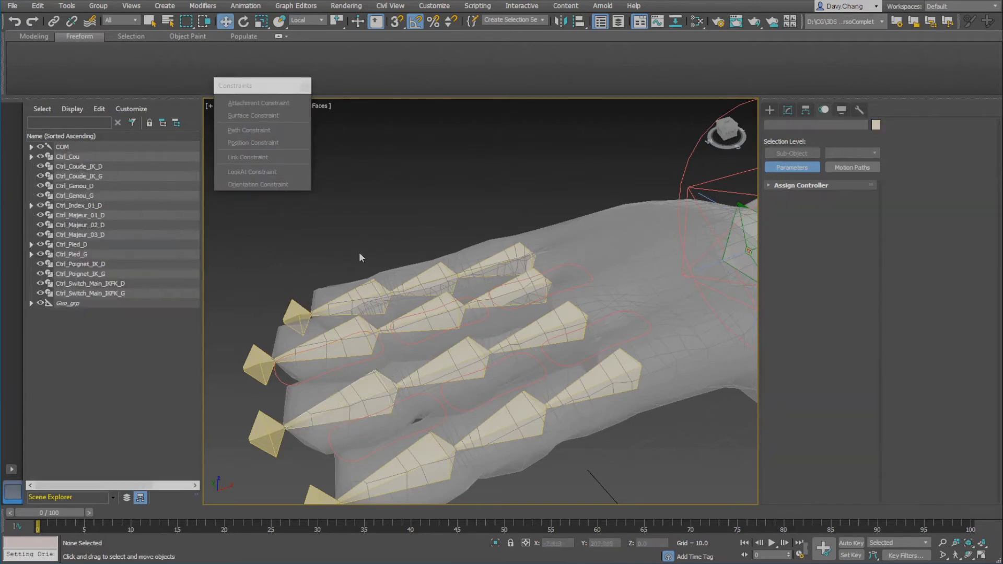
- Link Ctrl_Majeur_03_D to Ctrl_Majeur_02_D and Ctrl_Majeur_02_D to Ctrl_Majeur_01_D to form the controller hierarchy
{"action": "left_click", "coordinate": [380, 343]}
{"action": "left_click", "coordinate": [54, 21]}
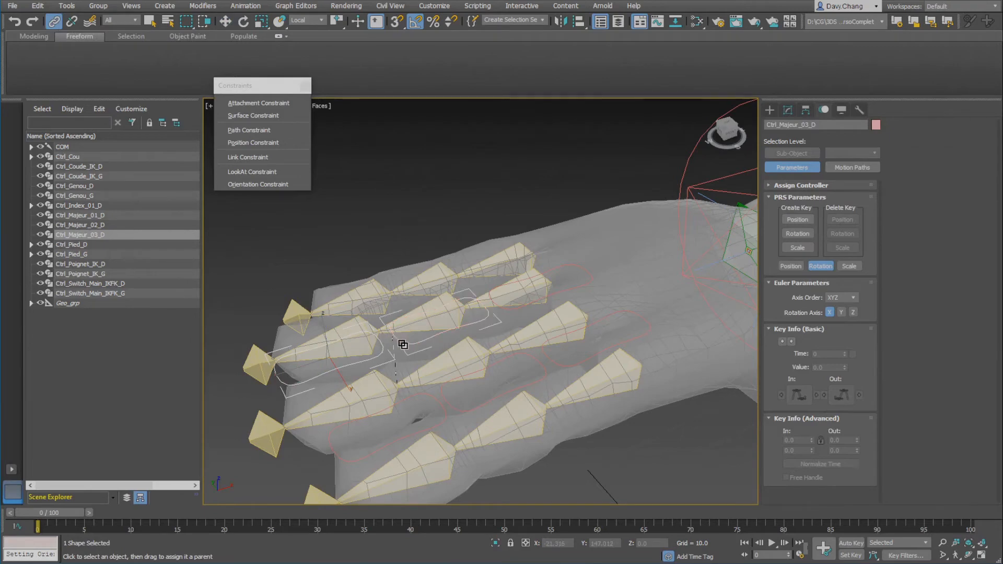
{"action": "left_click_drag", "start_coordinate": [397, 340], "coordinate": [497, 315]}
{"action": "key", "text": "w"}
{"action": "middle_click_drag", "start_coordinate": [467, 320], "coordinate": [449, 367], "text": "alt"}
{"action": "scroll", "coordinate": [434, 320], "scroll_direction": "down", "scroll_amount": 3}
{"action": "scroll", "coordinate": [478, 336], "scroll_direction": "up", "scroll_amount": 5}
{"action": "scroll", "coordinate": [482, 323], "scroll_direction": "down", "scroll_amount": 3}
{"action": "scroll", "coordinate": [491, 328], "scroll_direction": "up", "scroll_amount": 4}
{"action": "left_click_drag", "start_coordinate": [568, 307], "coordinate": [616, 288]}
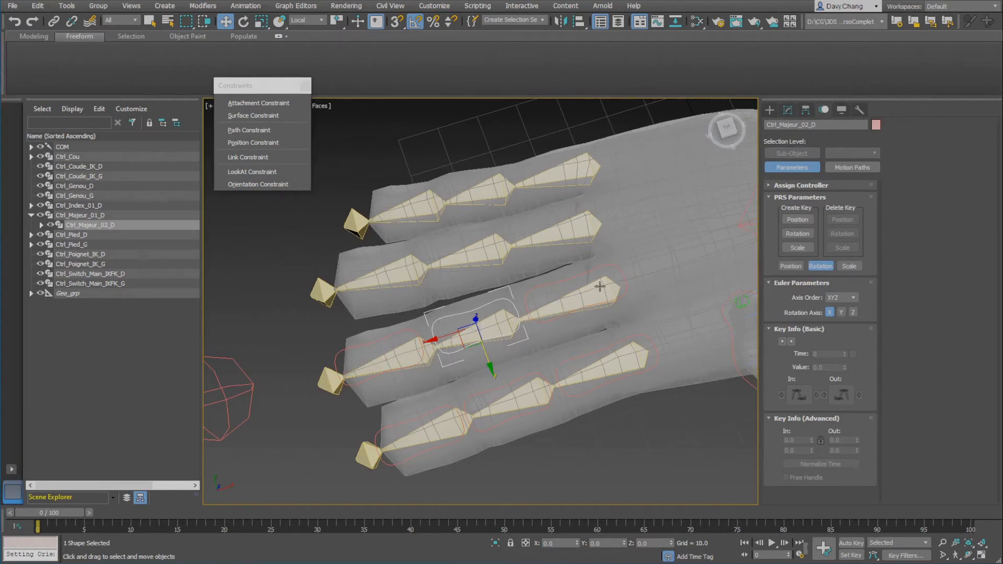
{"action": "middle_click_drag", "start_coordinate": [502, 292], "coordinate": [492, 275], "text": "alt"}
{"action": "mouse_move", "coordinate": [547, 301]}
{"action": "middle_mouse_down", "text": "alt"}
{"action": "mouse_move", "coordinate": [519, 292]}
{"action": "mouse_move", "coordinate": [540, 297]}
{"action": "middle_mouse_up", "text": "alt"}
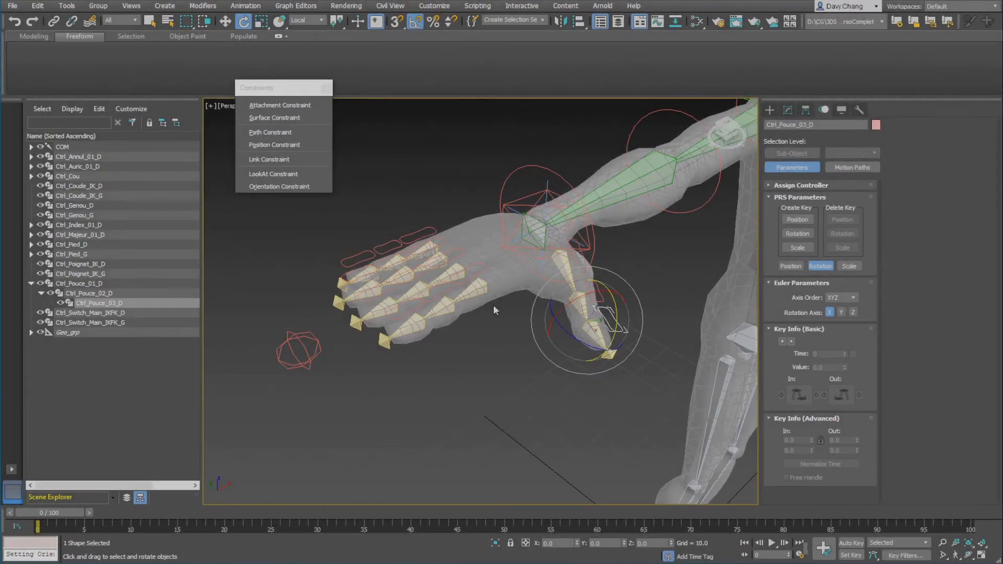
- Try rotating the whole thumb controller chain and the whole Majeur controller chain to test the finger bones
{"action": "middle_click_drag", "start_coordinate": [506, 311], "coordinate": [509, 308], "text": "alt"}
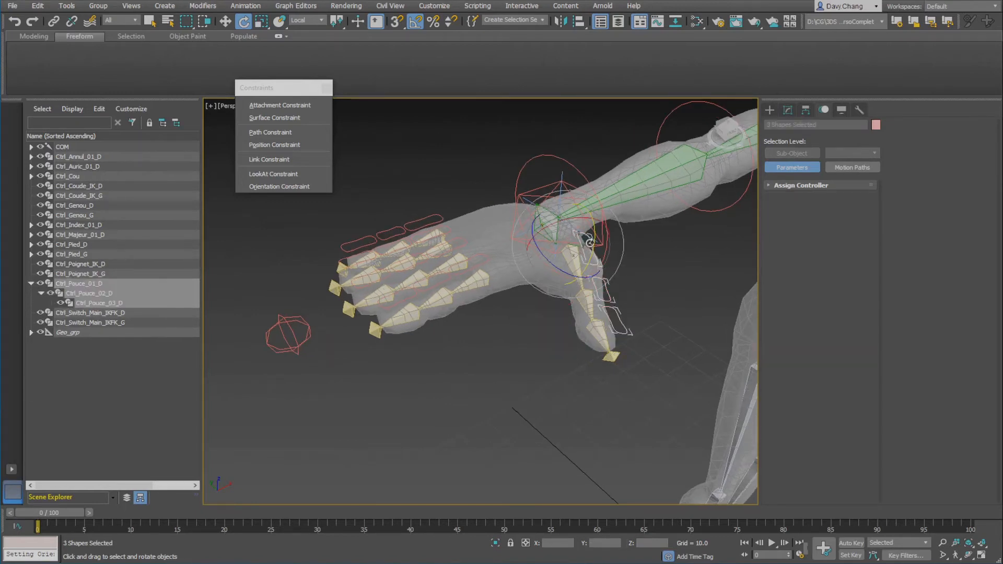
{"action": "left_click_drag", "start_coordinate": [593, 240], "coordinate": [461, 249]}
{"action": "double_click", "coordinate": [485, 263]}
{"action": "double_click", "coordinate": [463, 228]}
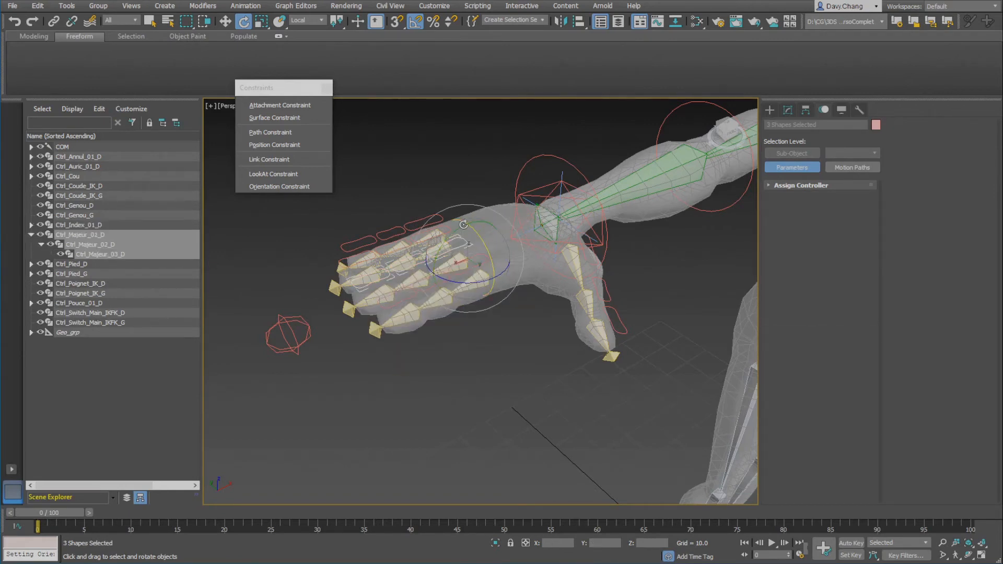
{"action": "left_click_drag", "start_coordinate": [457, 231], "coordinate": [441, 246]}
{"action": "middle_click_drag", "start_coordinate": [433, 235], "coordinate": [418, 228], "text": "alt"}
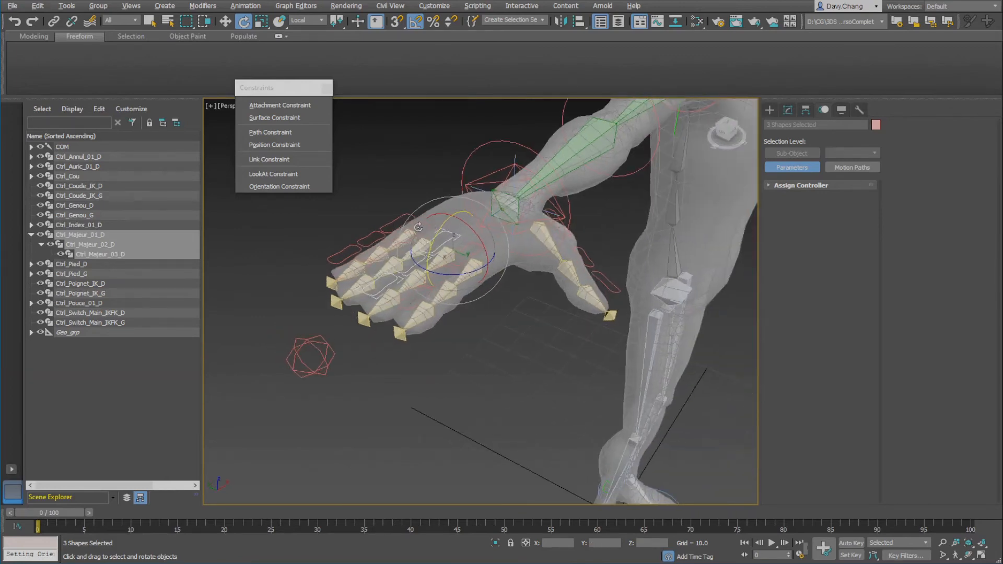
- Try rotating the Annul and Auric controller chains to test how their finger bones bend
{"action": "scroll", "coordinate": [440, 229], "scroll_direction": "up", "scroll_amount": 4}
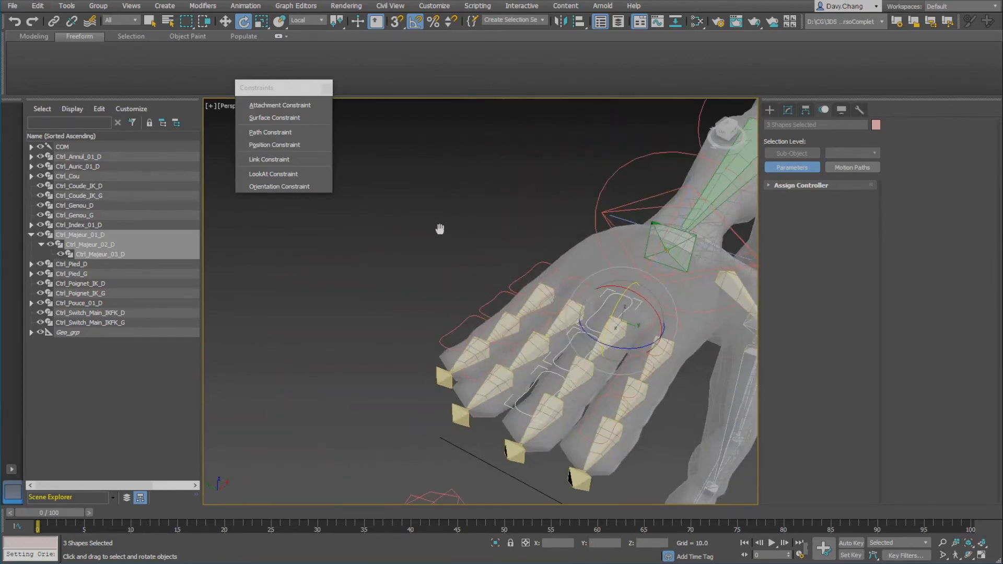
{"action": "left_click", "coordinate": [579, 288]}
{"action": "left_click_drag", "start_coordinate": [578, 288], "coordinate": [546, 265]}
{"action": "left_click", "coordinate": [523, 274]}
{"action": "left_click_drag", "start_coordinate": [569, 312], "coordinate": [554, 315]}
{"action": "middle_click_drag", "start_coordinate": [555, 315], "coordinate": [556, 331], "text": "alt"}
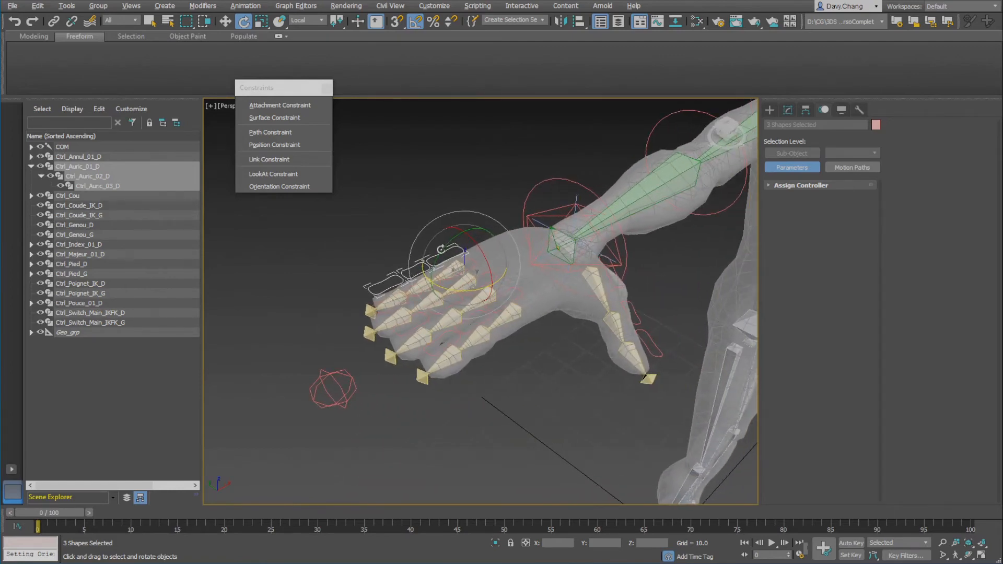
- Try rotating the shoulder controller Ctrl_Epaule_FK_D to test whether the finger controllers follow the arm
{"action": "middle_click_drag", "start_coordinate": [441, 250], "coordinate": [469, 274], "text": "alt"}
{"action": "middle_click_drag", "start_coordinate": [559, 261], "coordinate": [540, 273]}
{"action": "scroll", "coordinate": [540, 272], "scroll_direction": "down", "scroll_amount": 4}
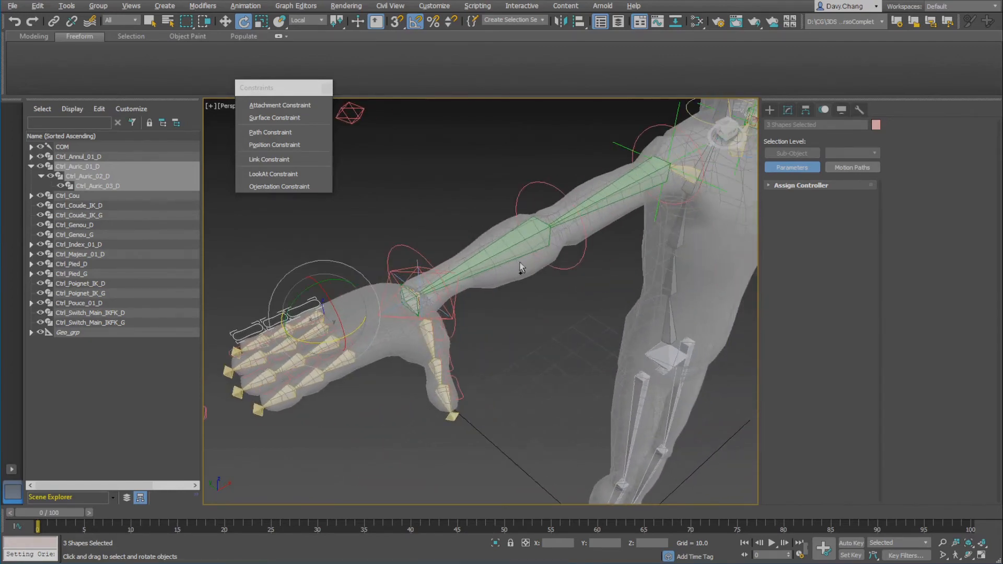
{"action": "left_click", "coordinate": [609, 165]}
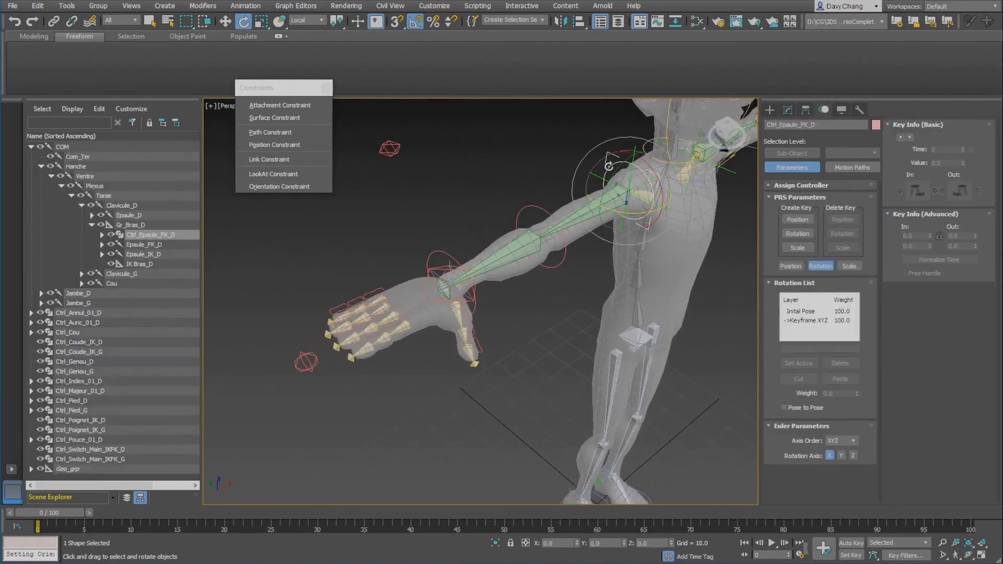
{"action": "mouse_move", "coordinate": [615, 167]}
{"action": "left_mouse_down"}
{"action": "mouse_move", "coordinate": [617, 179]}
{"action": "mouse_move", "coordinate": [617, 155]}
{"action": "mouse_move", "coordinate": [616, 186]}
{"action": "mouse_move", "coordinate": [624, 157]}
{"action": "mouse_move", "coordinate": [624, 174]}
{"action": "left_mouse_up"}
{"action": "middle_click_drag", "start_coordinate": [624, 175], "coordinate": [423, 273], "text": "alt"}
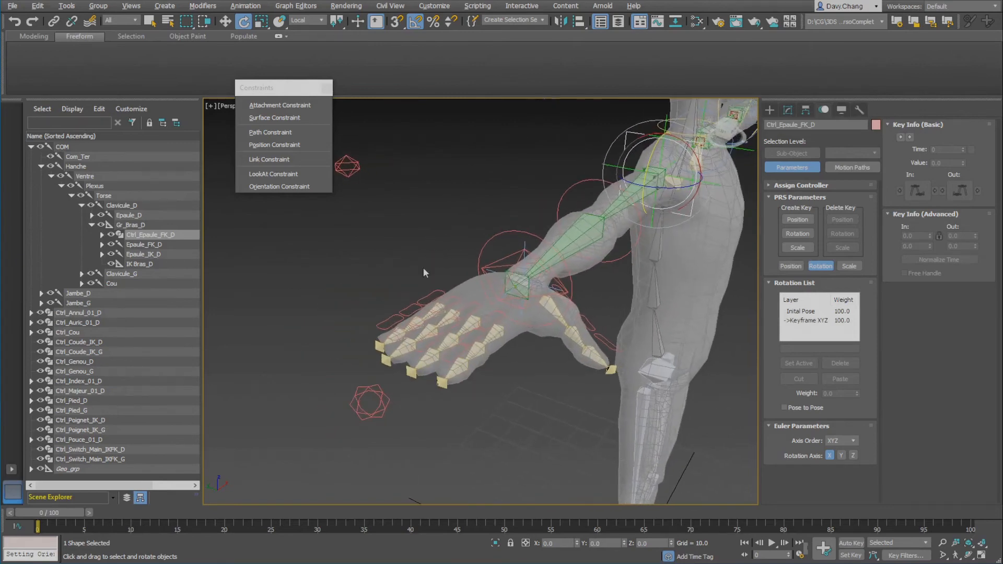
- Set the IKFK_Blend attribute of the controller Ctrl_Switch_Main_IKFK_D to 1.0
{"action": "left_click", "coordinate": [365, 420]}
{"action": "left_click", "coordinate": [789, 110]}
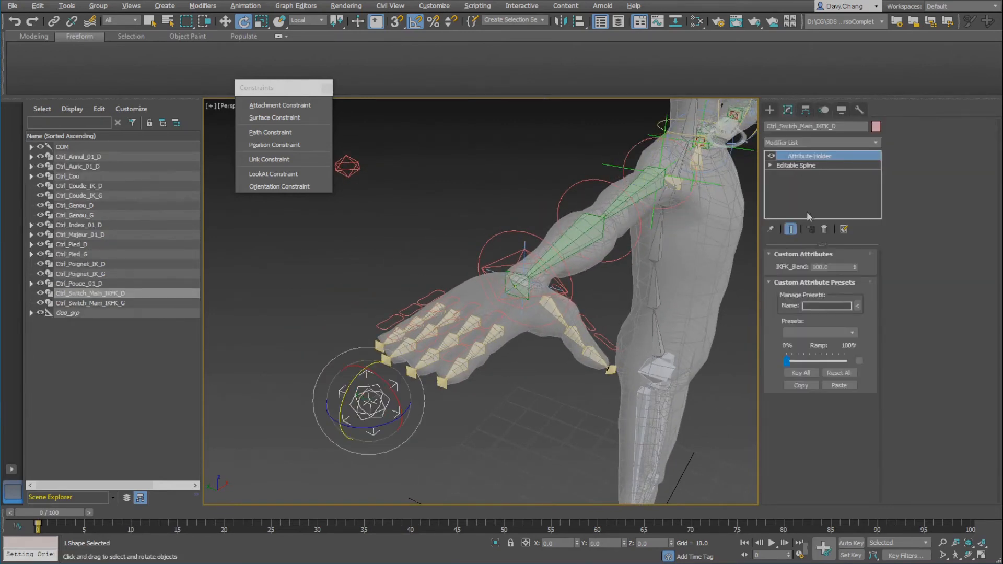
{"action": "double_click", "coordinate": [832, 268]}
{"action": "type", "text": "1.0"}
{"action": "key", "text": "Return"}
- Try moving the wrist controller Ctrl_Poignet_IK_D upward to test whether the finger controllers follow the hand
{"action": "left_click", "coordinate": [506, 259]}
{"action": "key", "text": "w"}
{"action": "middle_click_drag", "start_coordinate": [506, 259], "coordinate": [584, 274], "text": "alt"}
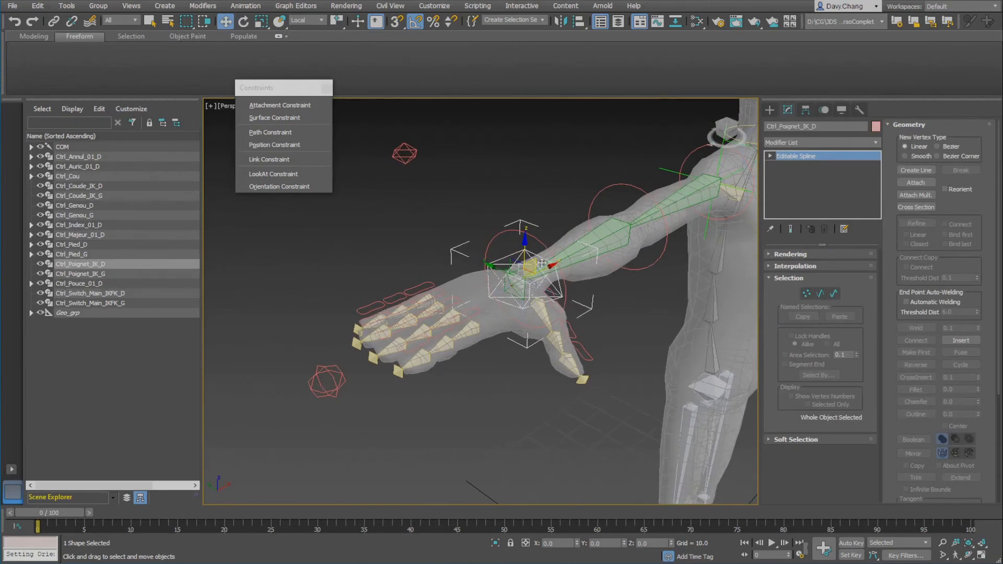
{"action": "left_click_drag", "start_coordinate": [530, 267], "coordinate": [521, 163]}
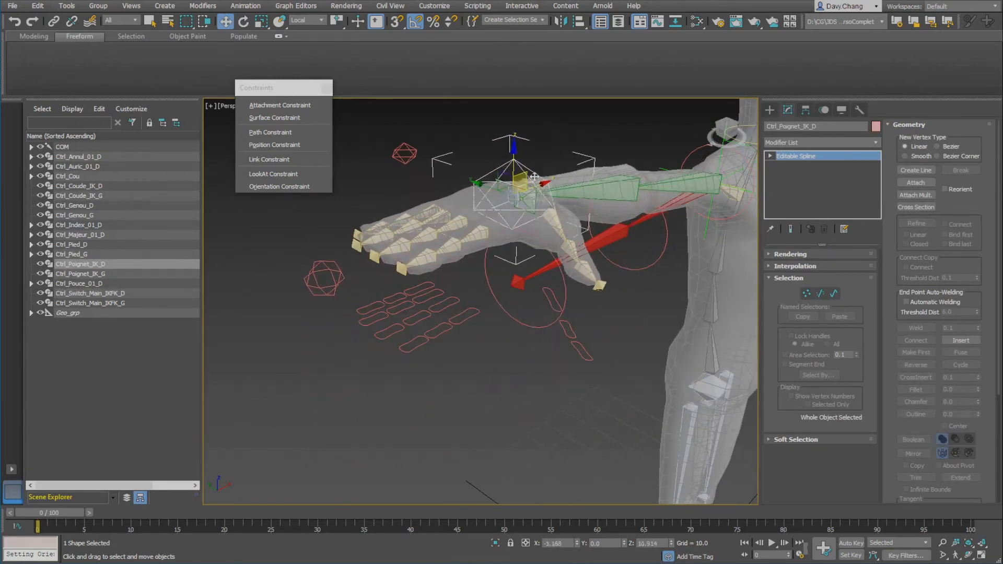
{"action": "right_click", "coordinate": [520, 163]}
{"action": "middle_click_drag", "start_coordinate": [523, 282], "coordinate": [482, 322], "text": "alt"}
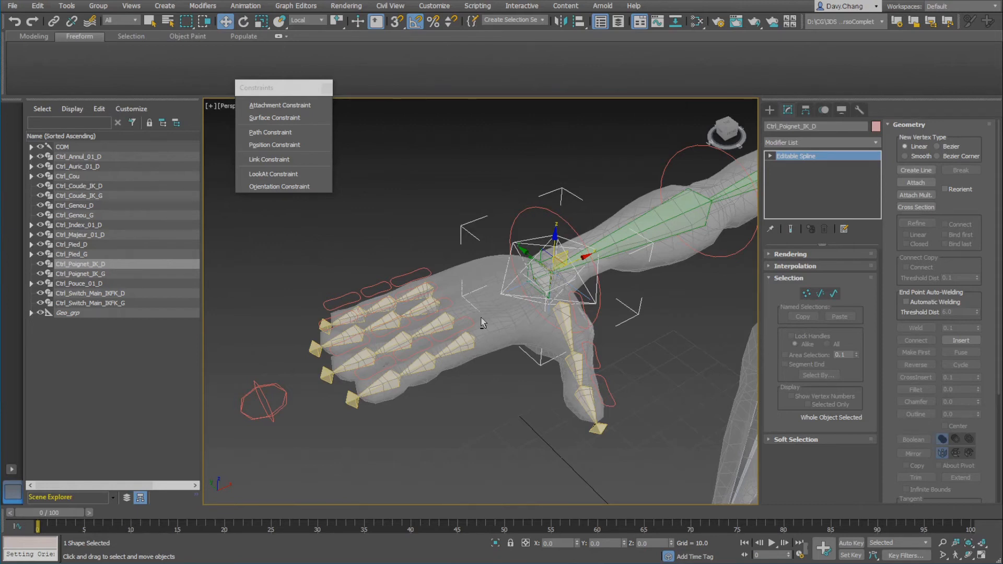
{"action": "middle_click_drag", "start_coordinate": [482, 319], "coordinate": [505, 268], "text": "alt"}
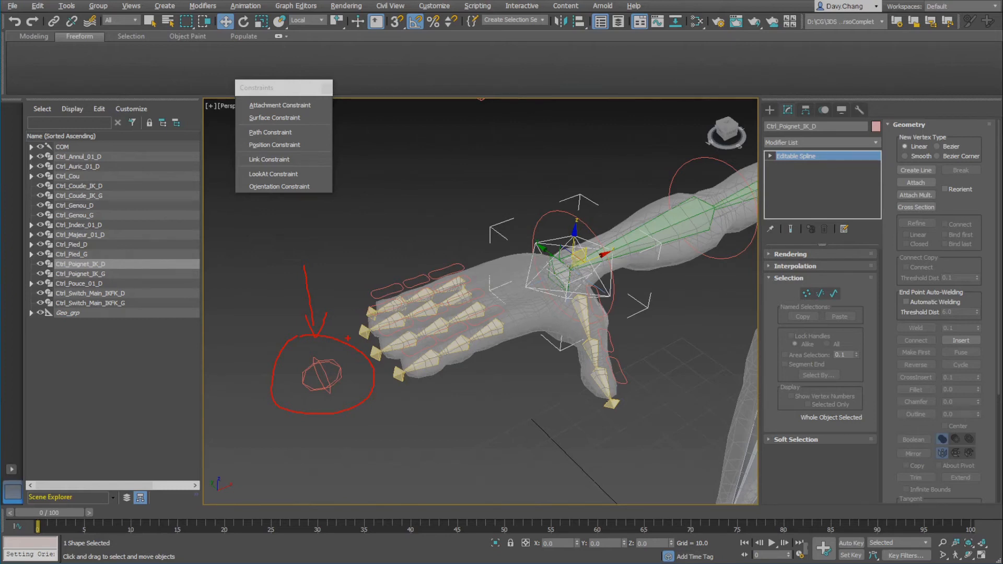
- Select the five base finger controllers of the hand: Ctrl_Auric_01_D, Ctrl_Annul_01_D, Ctrl_Majeur_01_D, Ctrl_Index_01_D and Ctrl_Pouce_01_D
{"action": "key", "text": "Escape"}
{"action": "left_click", "coordinate": [464, 269]}
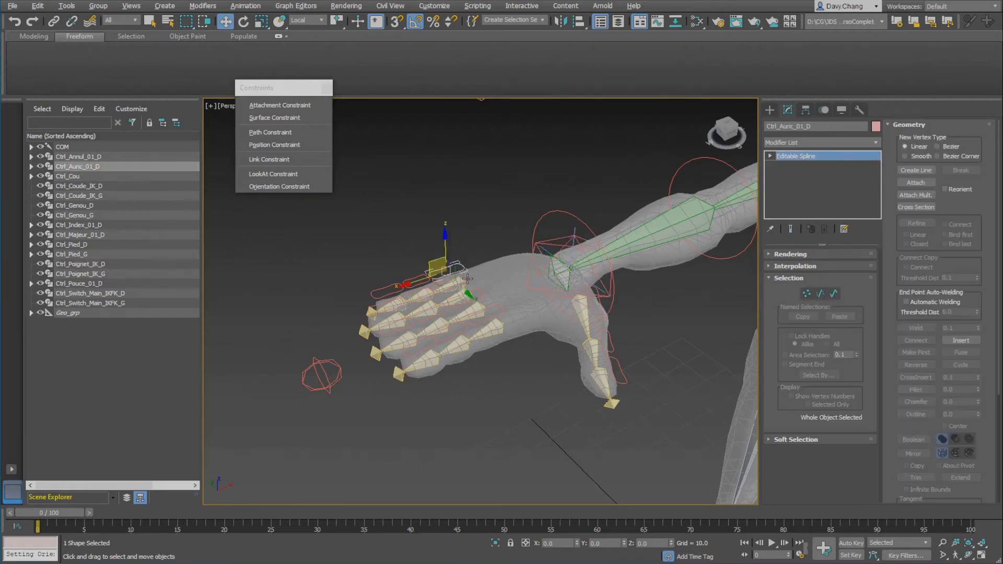
{"action": "left_click", "coordinate": [472, 282], "text": "ctrl"}
{"action": "left_click", "coordinate": [478, 292], "text": "ctrl"}
{"action": "left_click", "coordinate": [495, 305], "text": "ctrl"}
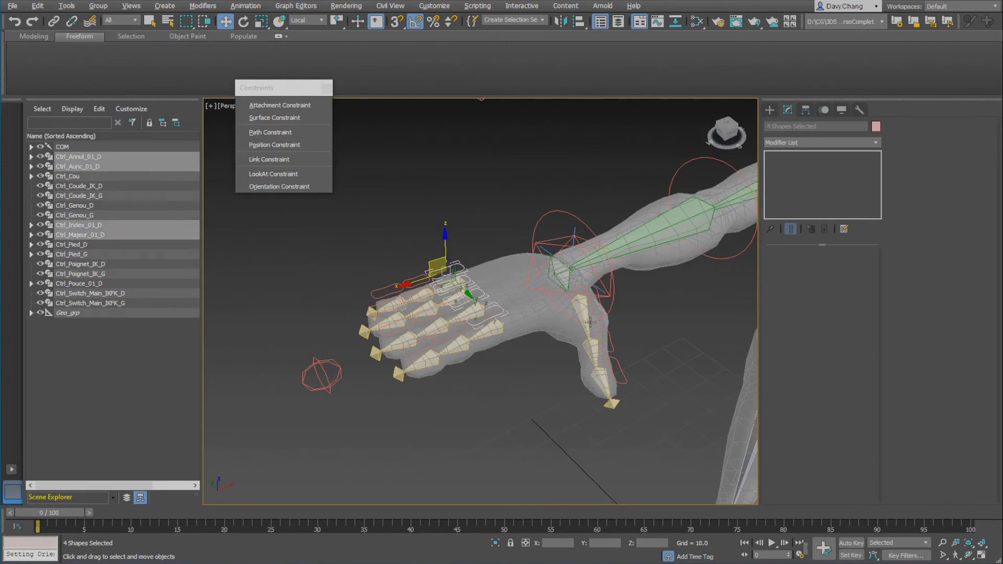
{"action": "left_click", "coordinate": [591, 305], "text": "ctrl"}
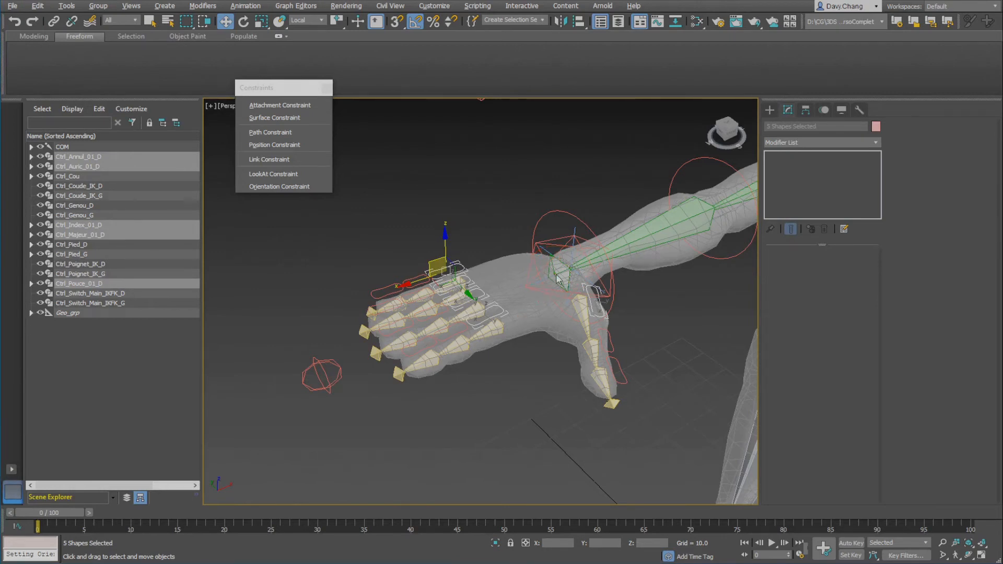
{"action": "middle_click_drag", "start_coordinate": [585, 266], "coordinate": [524, 260], "text": "alt"}
{"action": "scroll", "coordinate": [553, 271], "scroll_direction": "up", "scroll_amount": 3}
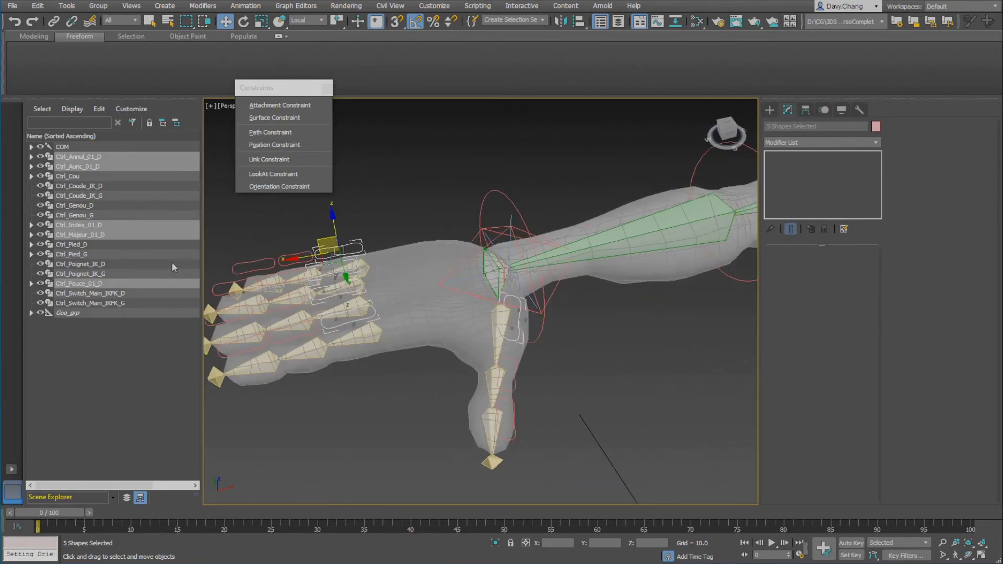
- Hide the Gr_Bras_D group with all its child bones and controllers inside the COM hierarchy, and clear the selection
{"action": "left_click", "coordinate": [99, 265]}
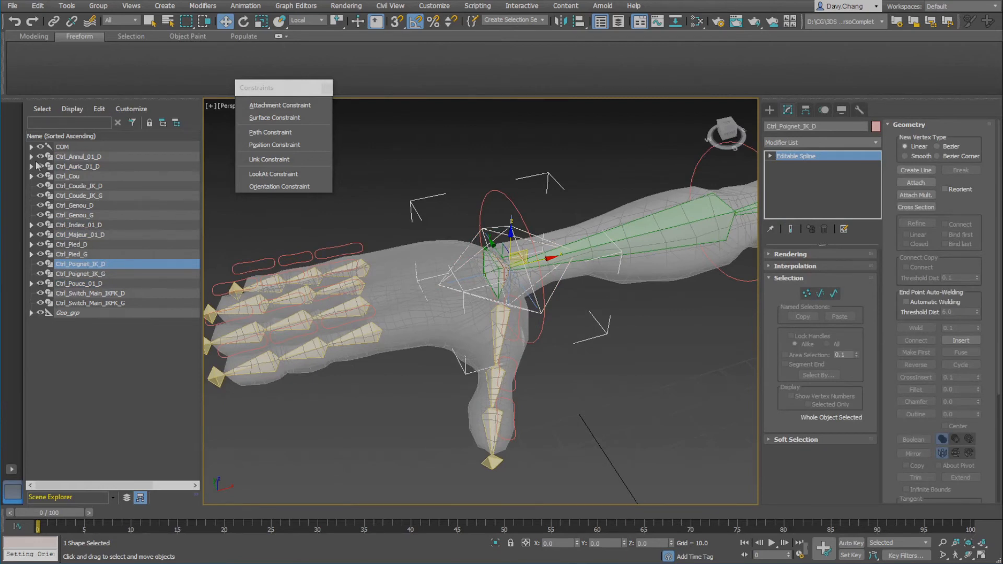
{"action": "left_click", "coordinate": [32, 155]}
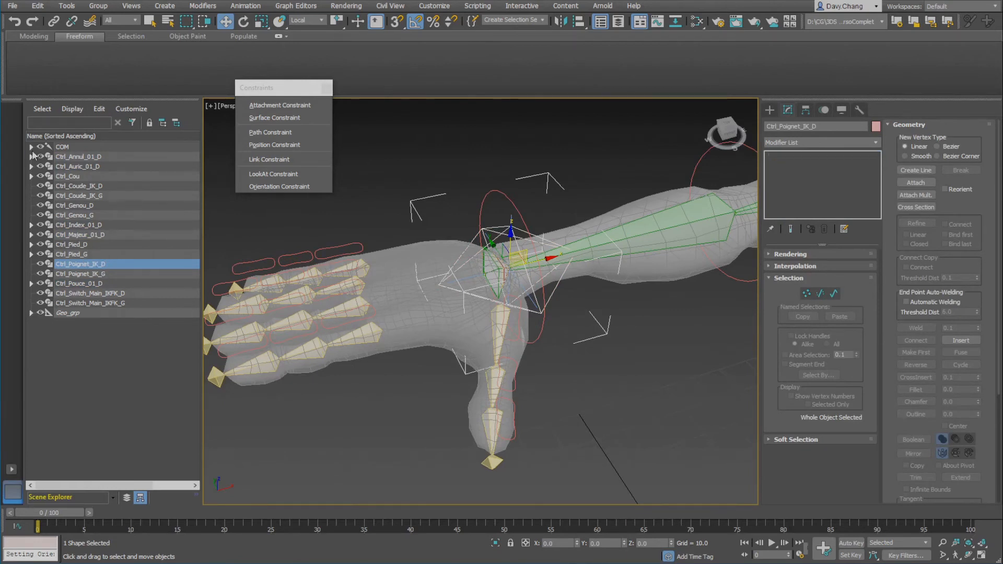
{"action": "left_click", "coordinate": [31, 146], "text": "shift"}
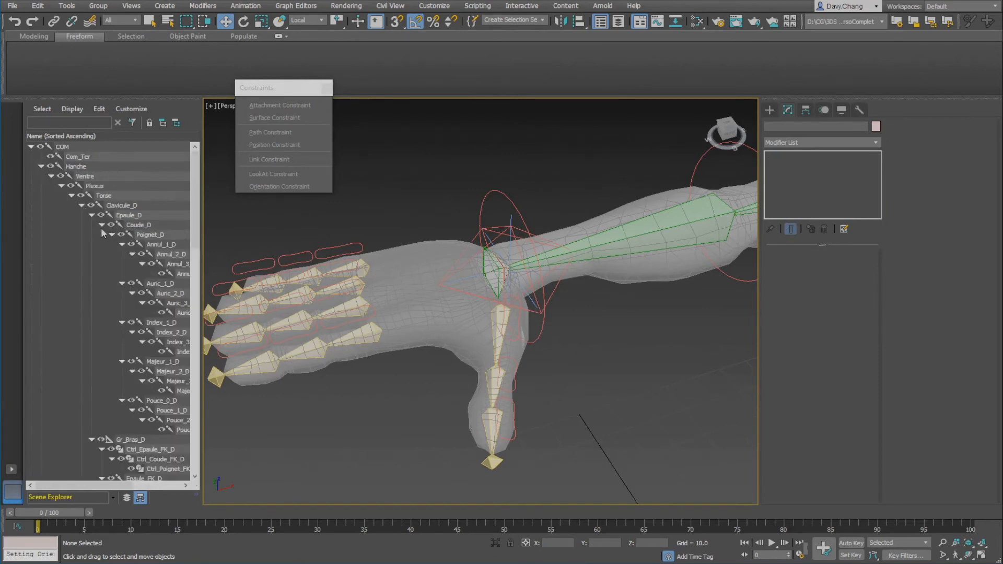
{"action": "left_click", "coordinate": [31, 147]}
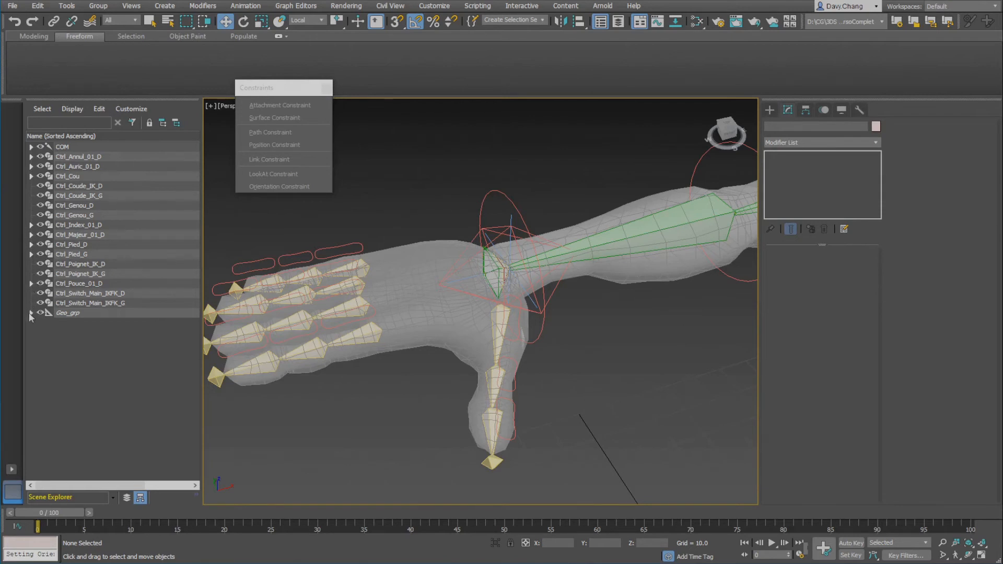
{"action": "left_click", "coordinate": [549, 254]}
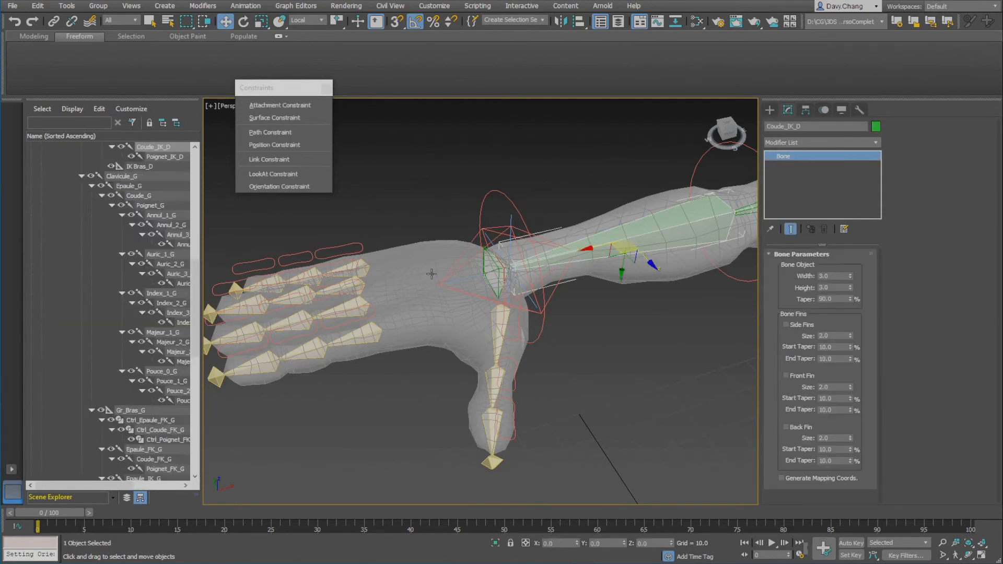
{"action": "scroll", "coordinate": [135, 209], "scroll_direction": "up", "scroll_amount": 7}
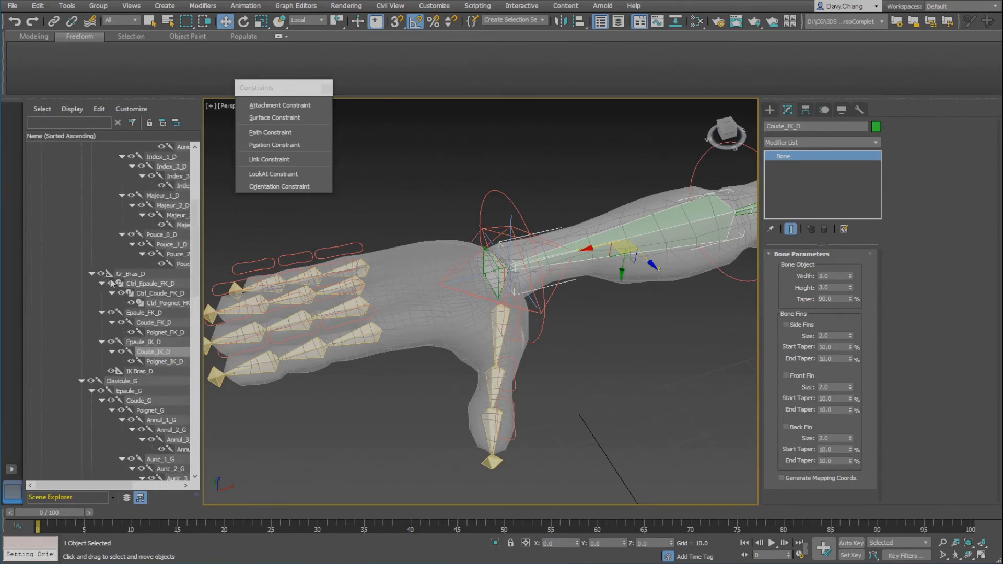
{"action": "double_click", "coordinate": [128, 275]}
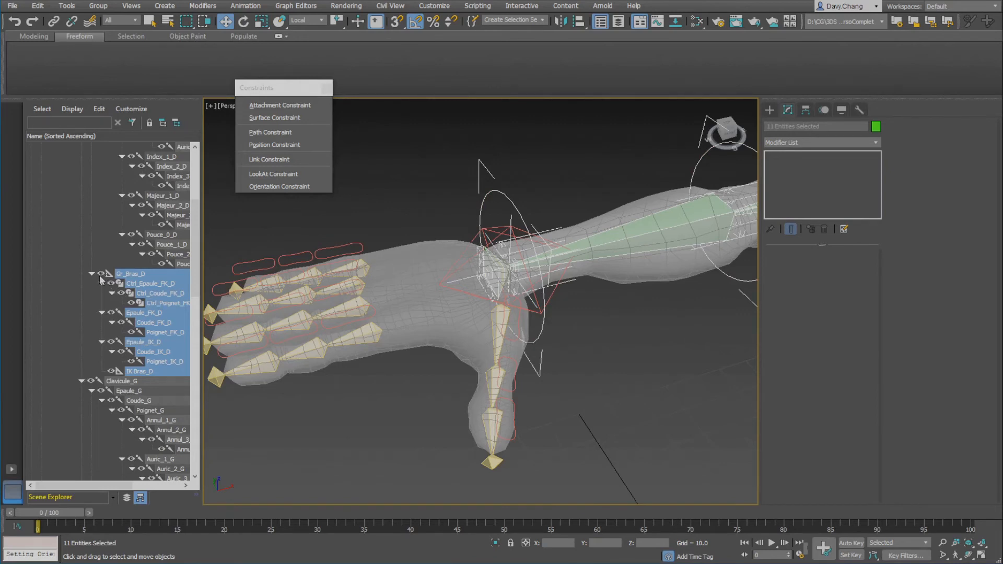
{"action": "left_click", "coordinate": [101, 275]}
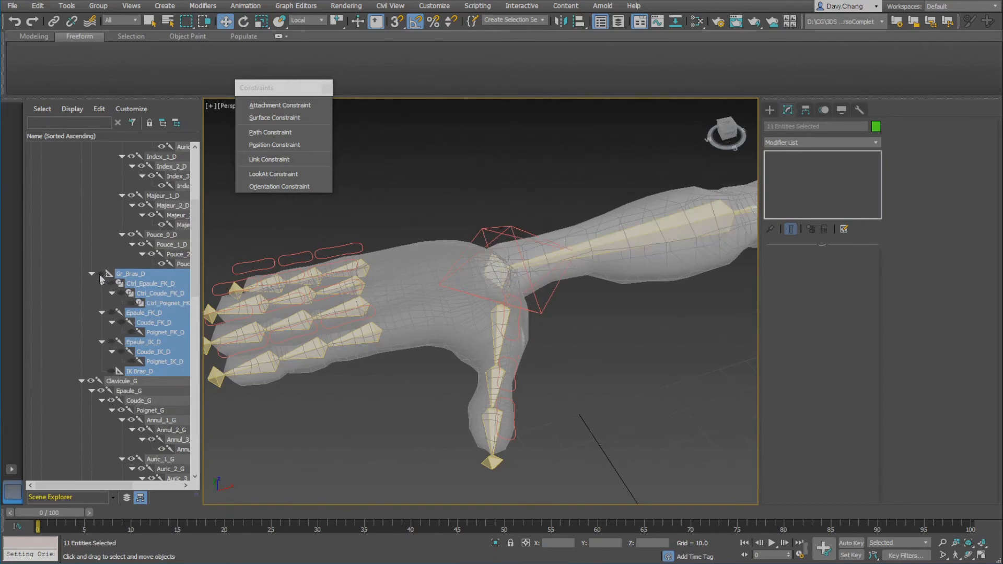
{"action": "left_click", "coordinate": [505, 197]}
- Examine how the wrist bone Poignet_D and the base finger controllers are placed relative to each other around the hand
{"action": "middle_click_drag", "start_coordinate": [528, 256], "coordinate": [537, 278], "text": "alt"}
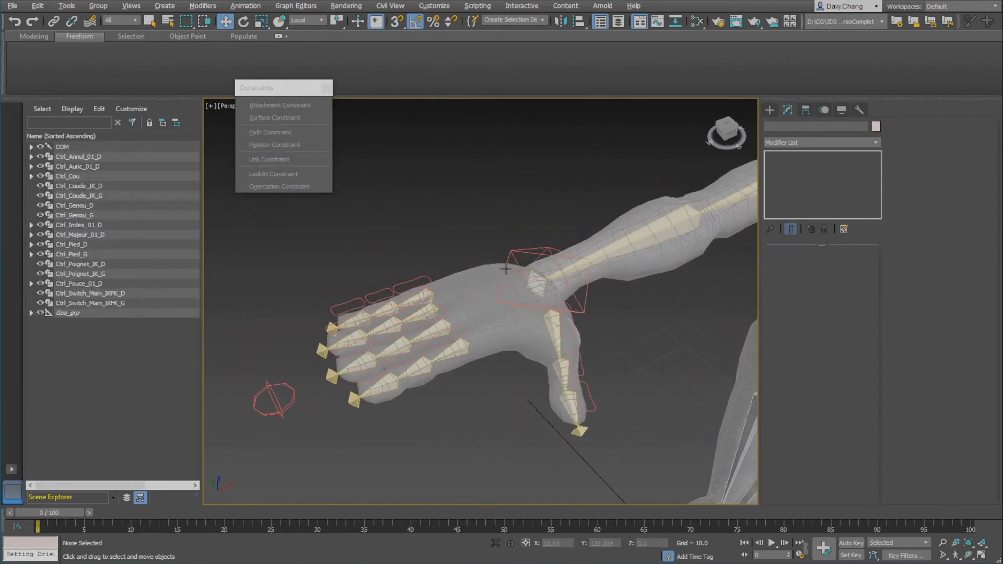
{"action": "left_click", "coordinate": [539, 281]}
{"action": "scroll", "coordinate": [549, 282], "scroll_direction": "up", "scroll_amount": 3}
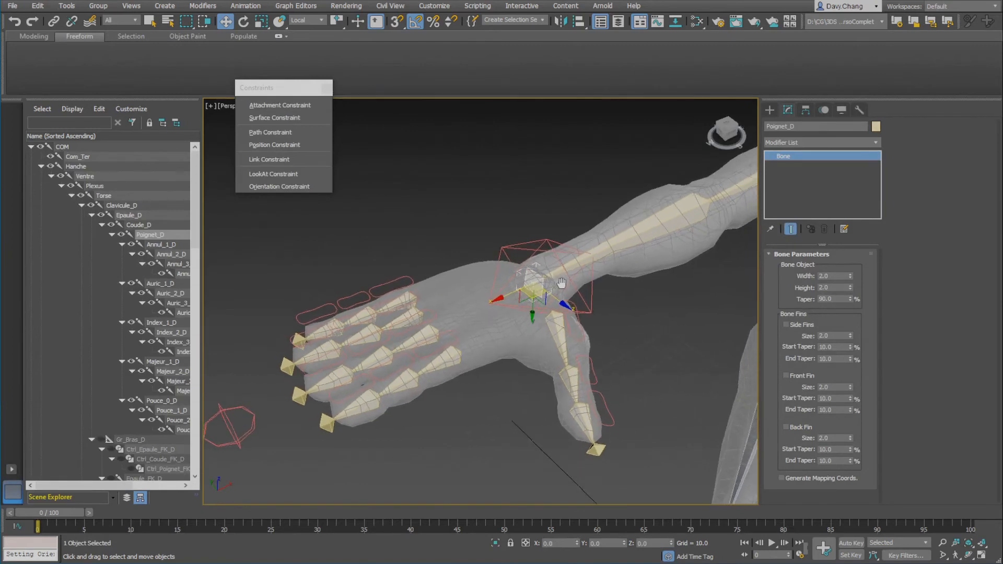
{"action": "mouse_move", "coordinate": [561, 283]}
{"action": "middle_mouse_down", "text": "alt"}
{"action": "mouse_move", "coordinate": [569, 277]}
{"action": "mouse_move", "coordinate": [572, 289]}
{"action": "middle_mouse_up", "text": "alt"}
{"action": "scroll", "coordinate": [559, 282], "scroll_direction": "up", "scroll_amount": 1}
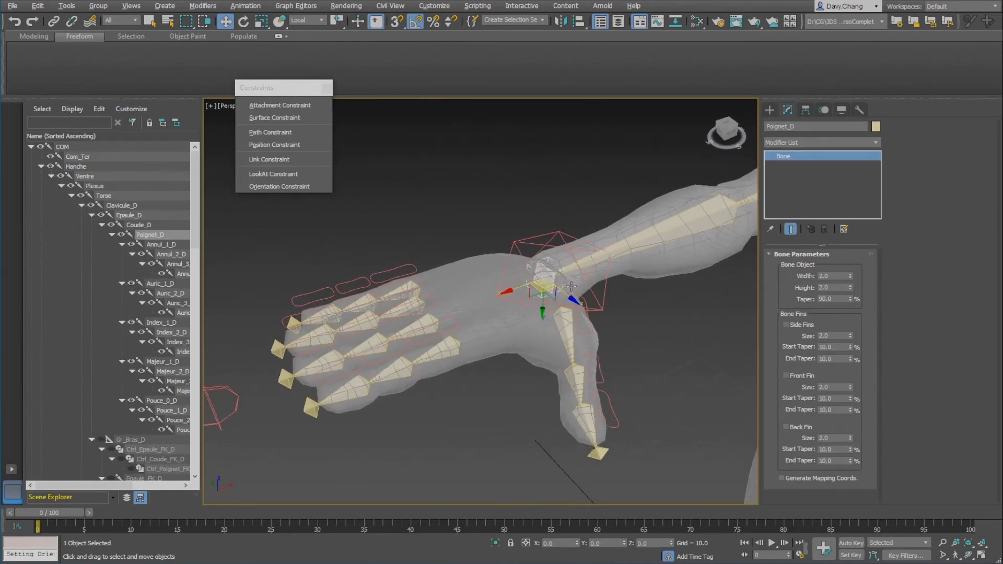
{"action": "left_click", "coordinate": [414, 269]}
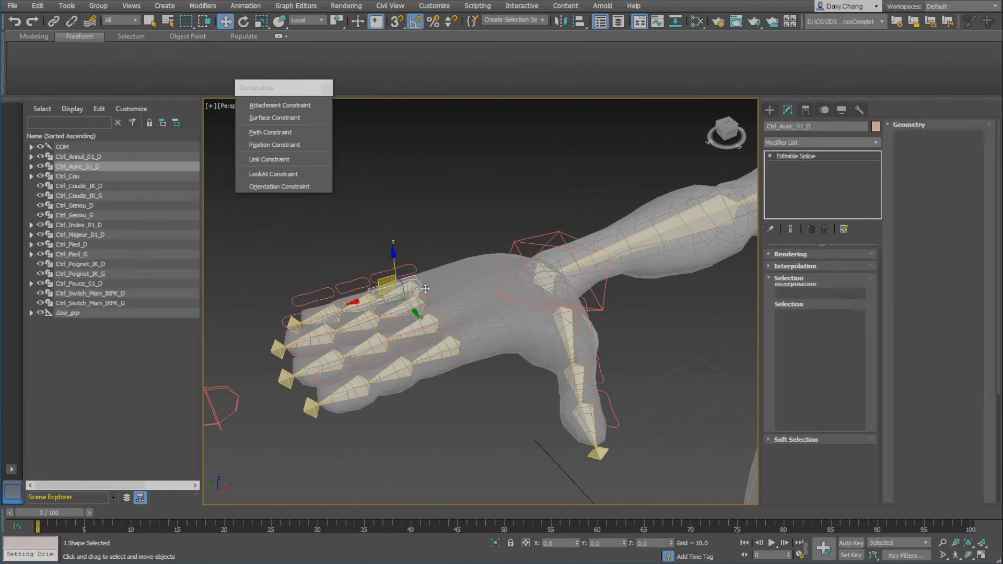
{"action": "left_click", "coordinate": [441, 308]}
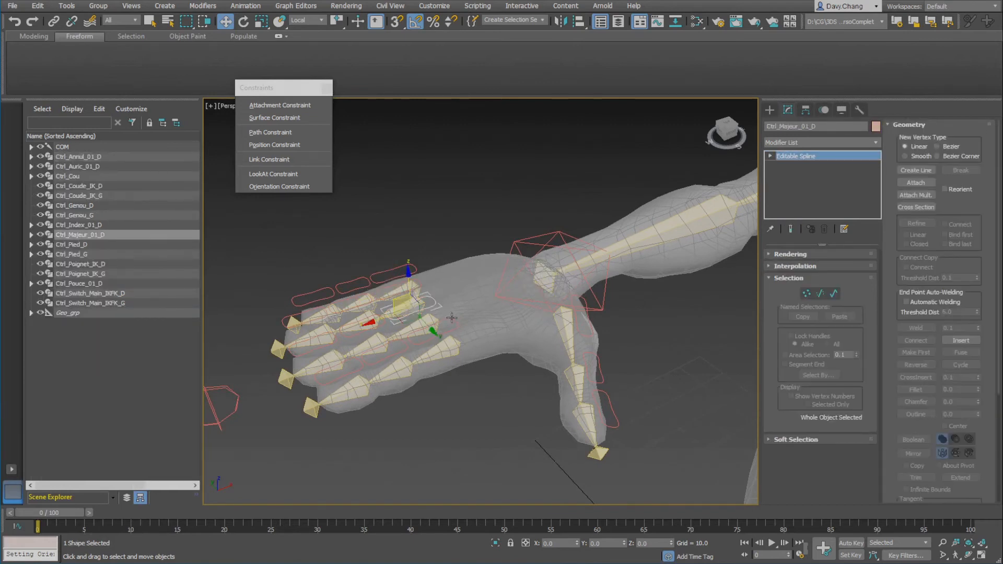
{"action": "left_click", "coordinate": [456, 320]}
{"action": "left_click", "coordinate": [504, 342]}
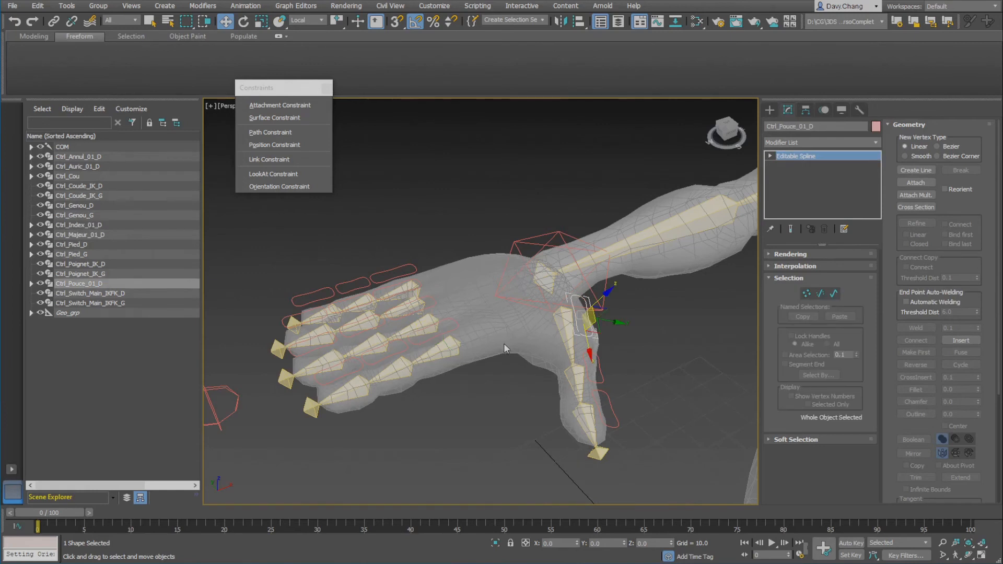
{"action": "mouse_move", "coordinate": [504, 343]}
{"action": "middle_mouse_down", "text": "alt"}
{"action": "mouse_move", "coordinate": [500, 327]}
{"action": "mouse_move", "coordinate": [513, 327]}
{"action": "middle_mouse_up", "text": "alt"}
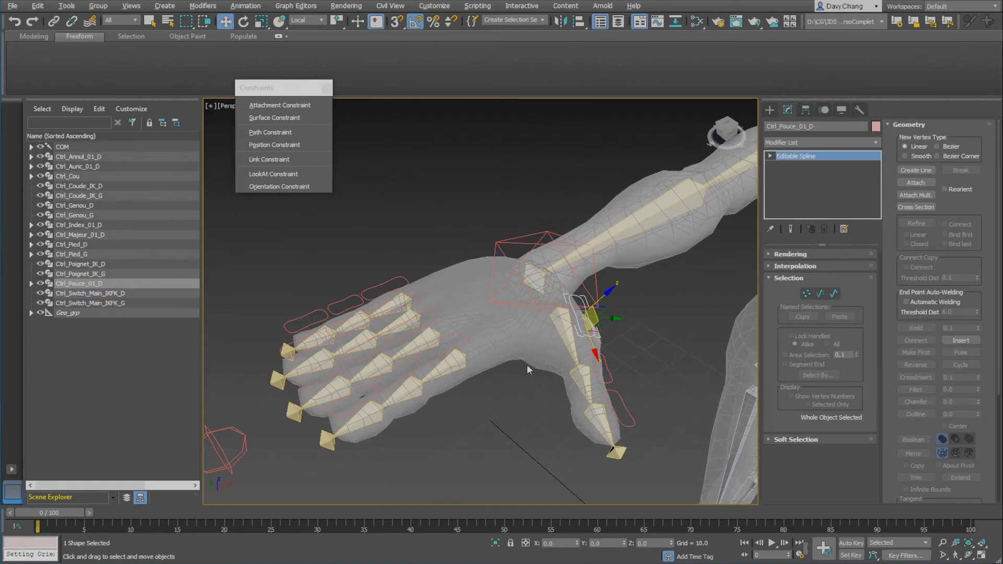
{"action": "middle_click_drag", "start_coordinate": [527, 365], "coordinate": [509, 320], "text": "alt"}
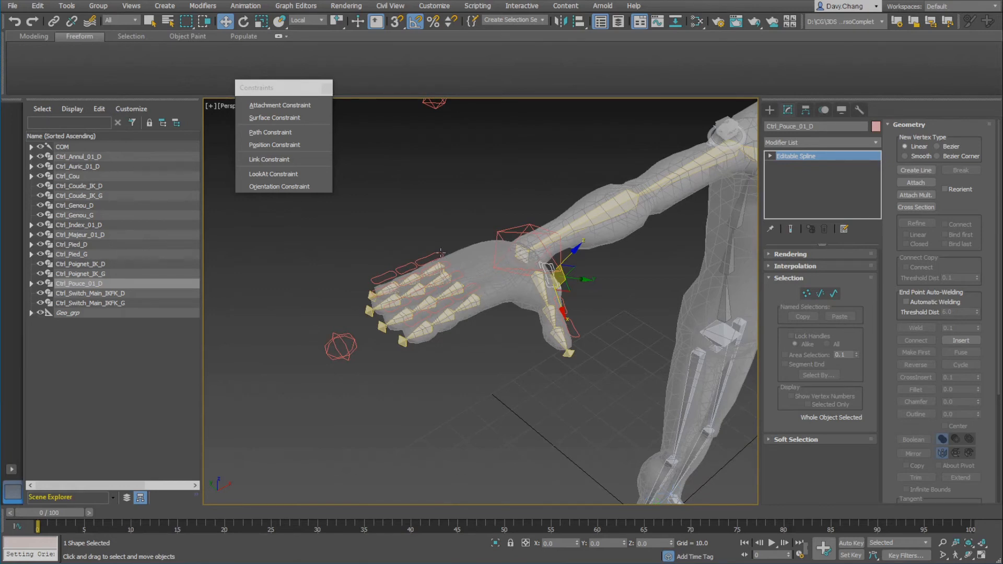
{"action": "scroll", "coordinate": [500, 255], "scroll_direction": "up", "scroll_amount": 4}
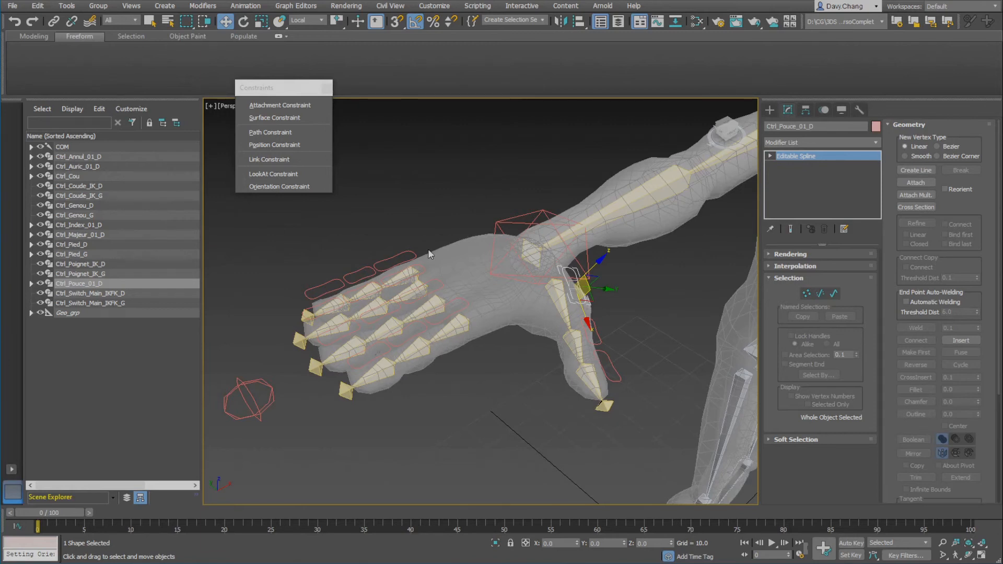
{"action": "scroll", "coordinate": [499, 304], "scroll_direction": "down", "scroll_amount": 4}
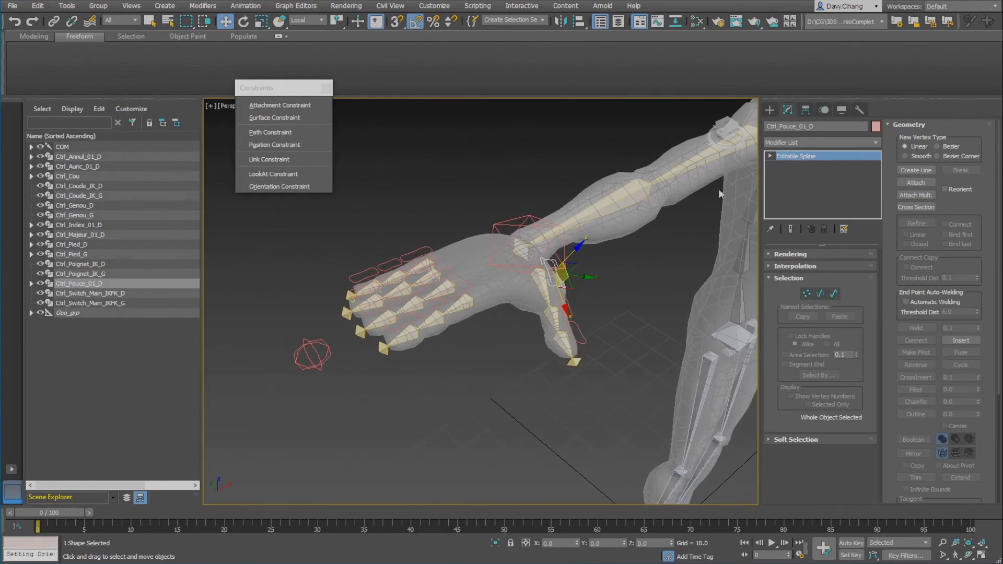
- Create a Point helper with the Cross display and size 20.0 on the ground below the hand
{"action": "left_click", "coordinate": [772, 113]}
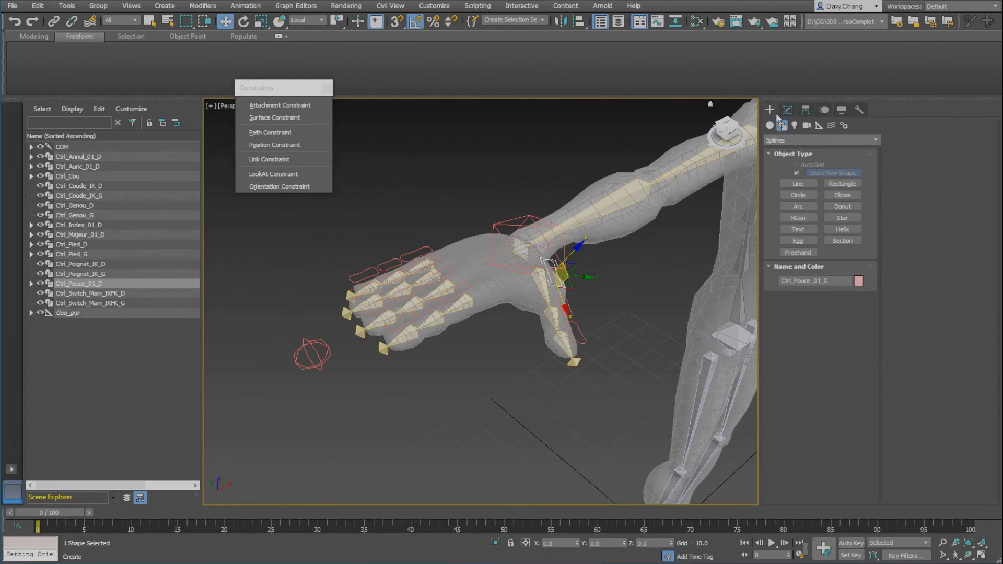
{"action": "left_click", "coordinate": [819, 126]}
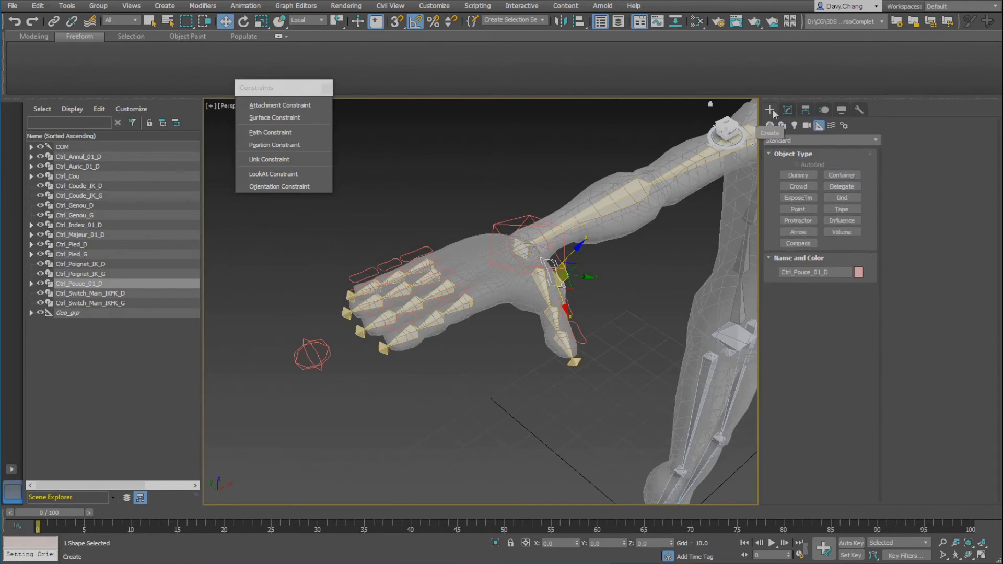
{"action": "left_click", "coordinate": [811, 209]}
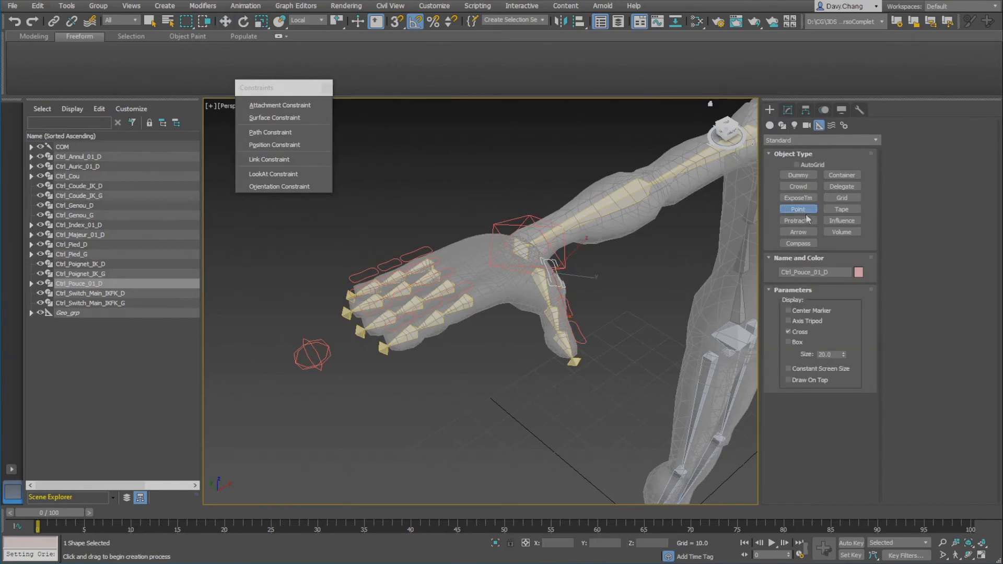
{"action": "middle_click_drag", "start_coordinate": [622, 394], "coordinate": [534, 462], "text": "alt"}
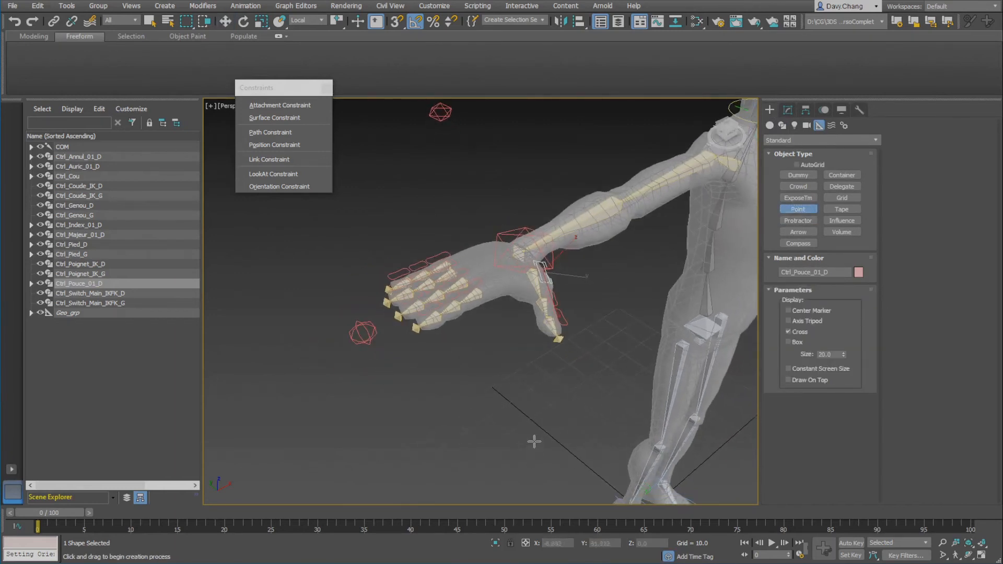
{"action": "left_click", "coordinate": [534, 441]}
{"action": "key", "text": "w"}
- Align the new point helper to the wrist bone Poignet_D, matching X, Y and Z position by pivot point and the local orientation
{"action": "key", "text": "alt+a"}
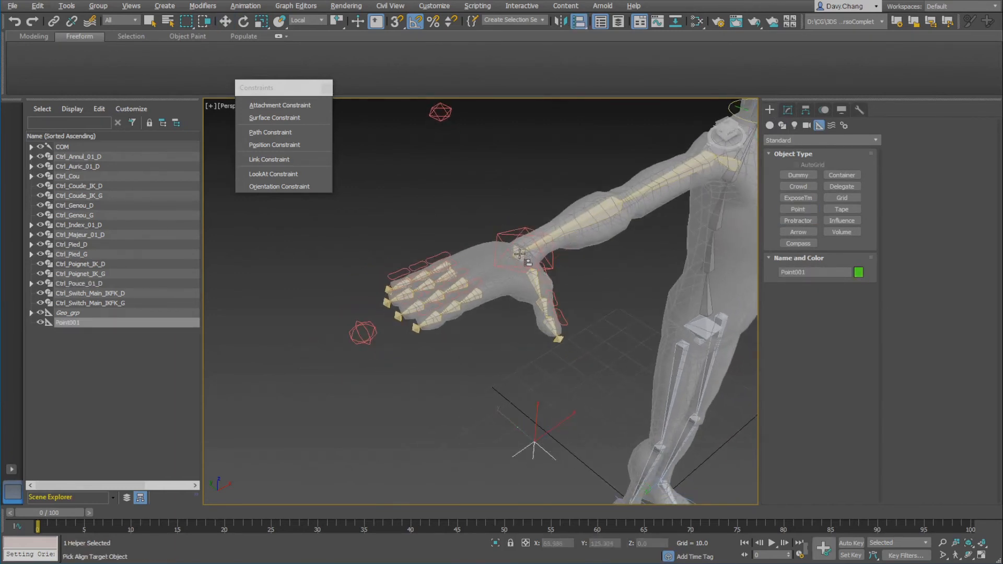
{"action": "left_click", "coordinate": [524, 256]}
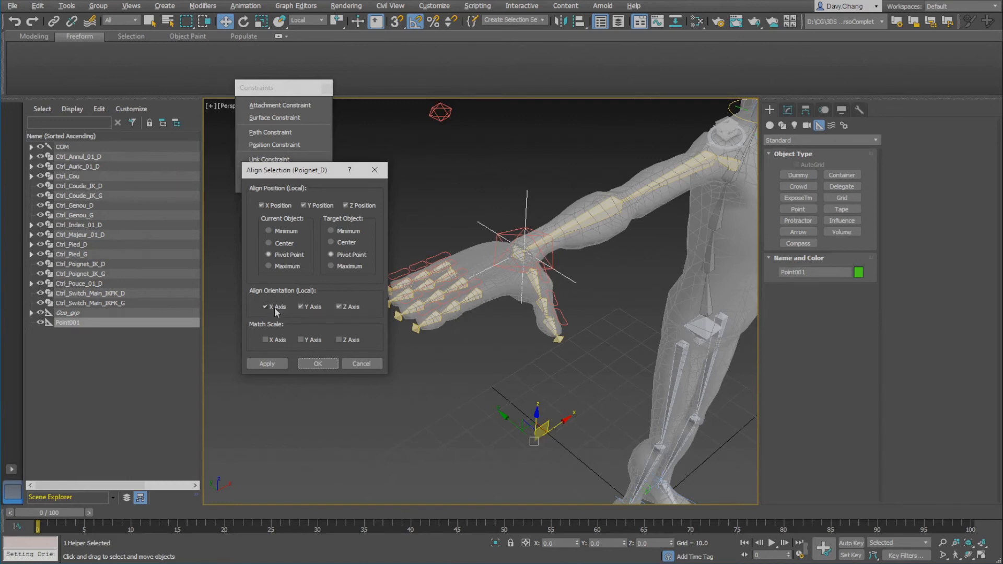
{"action": "left_click", "coordinate": [301, 308]}
{"action": "left_click", "coordinate": [344, 308]}
{"action": "left_click", "coordinate": [272, 309]}
{"action": "left_click", "coordinate": [312, 308]}
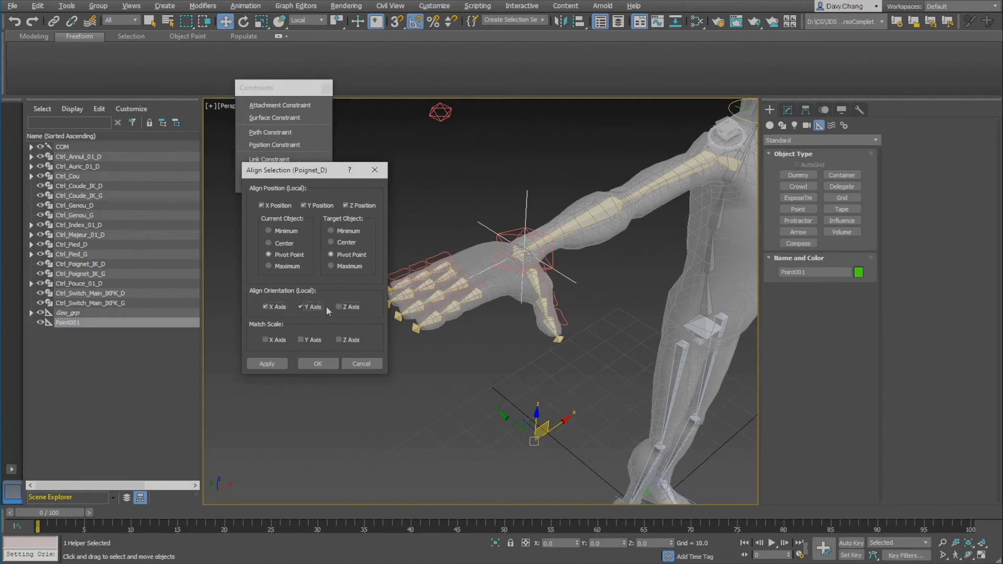
{"action": "left_click", "coordinate": [308, 365]}
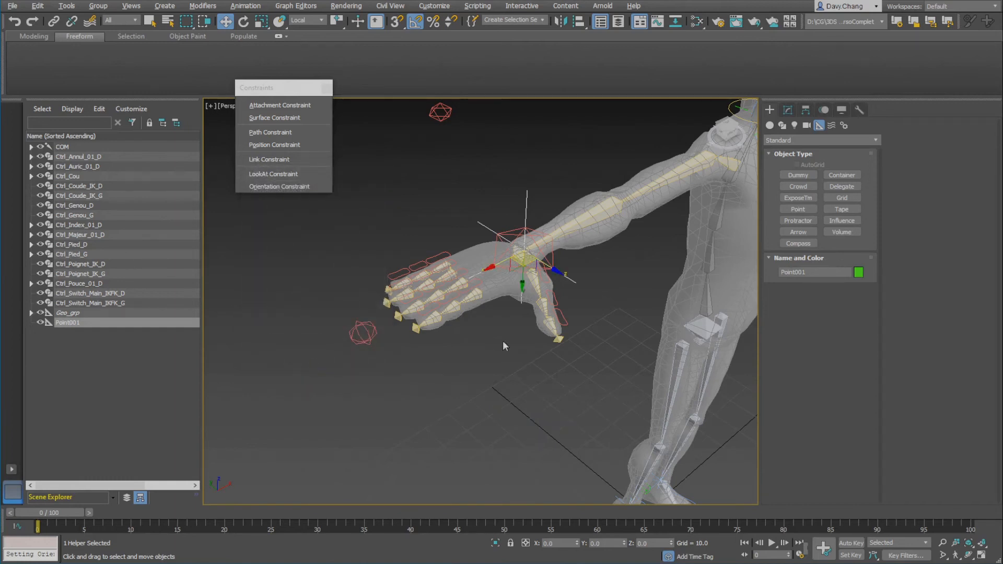
- Rename the point helper at the wrist as Gr_Ctrl_Doigts
{"action": "middle_click_drag", "start_coordinate": [516, 288], "coordinate": [513, 228], "text": "alt"}
{"action": "scroll", "coordinate": [500, 277], "scroll_direction": "up", "scroll_amount": 3}
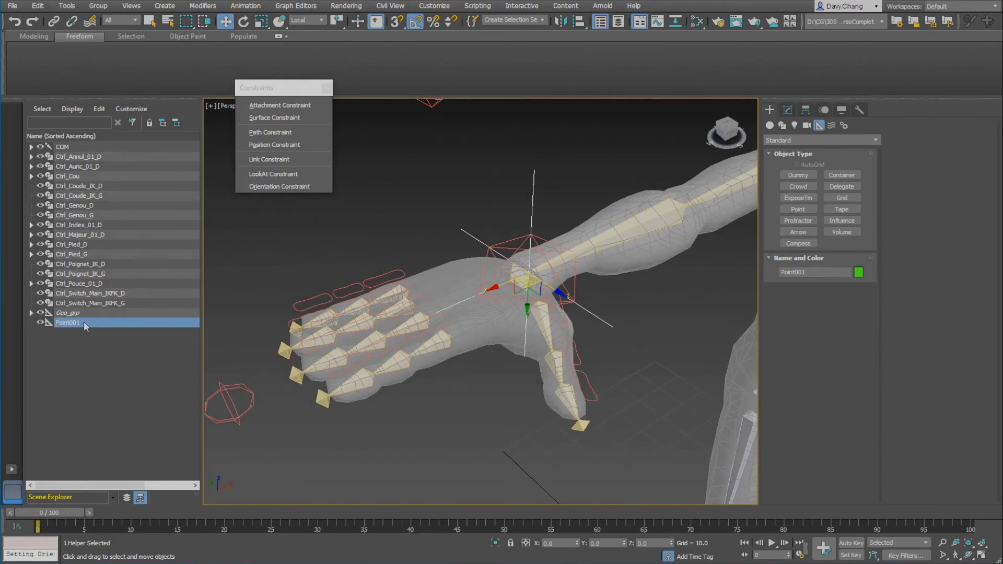
{"action": "left_click", "coordinate": [788, 110]}
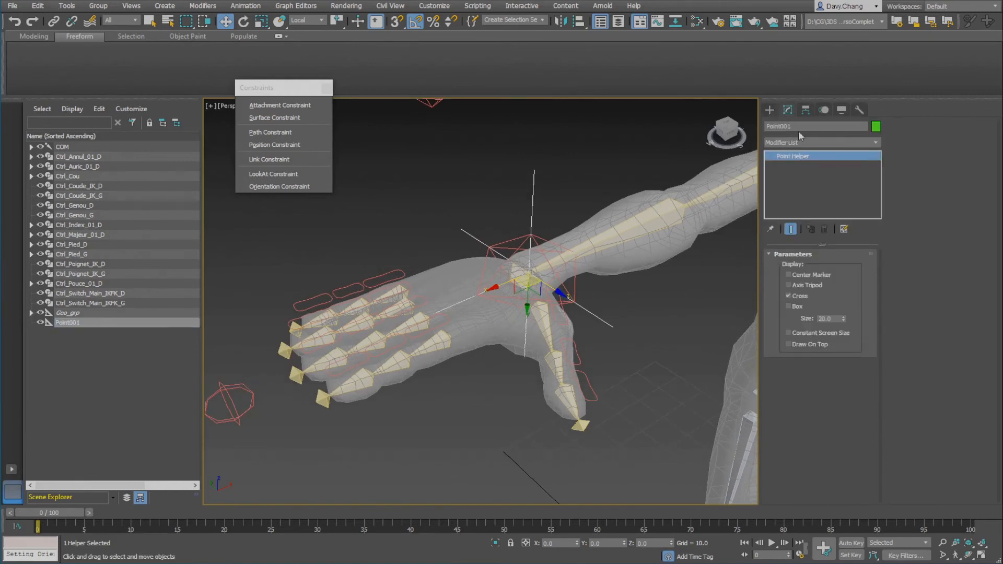
{"action": "left_click", "coordinate": [809, 128]}
{"action": "key", "text": "Return"}
- Link the five base finger controllers (Auric, Annul, Majeur, Index and Pouce) to the Gr_Ctrl_Doigts helper as their parent
{"action": "middle_click_drag", "start_coordinate": [500, 237], "coordinate": [533, 180], "text": "alt"}
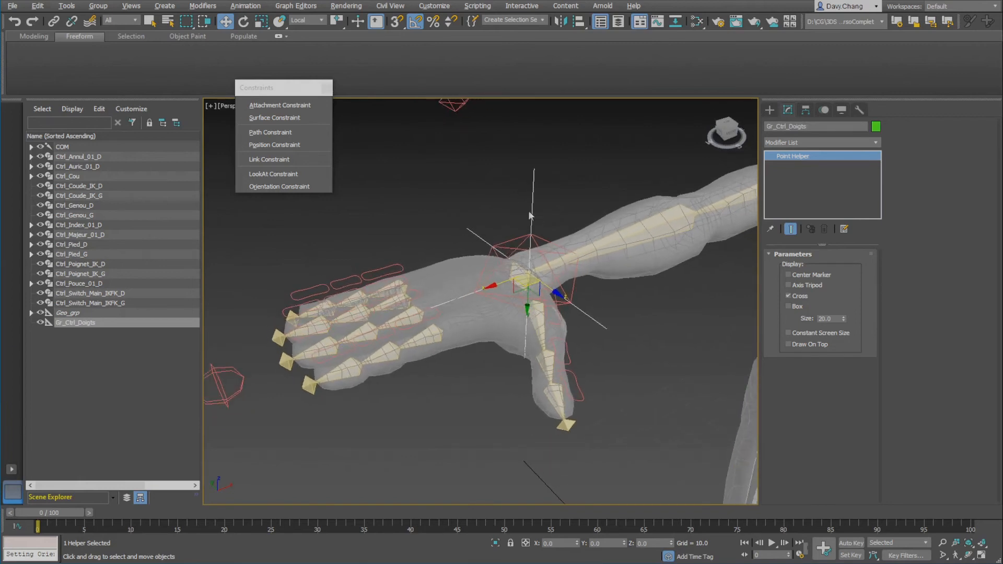
{"action": "middle_click_drag", "start_coordinate": [529, 254], "coordinate": [514, 274], "text": "alt"}
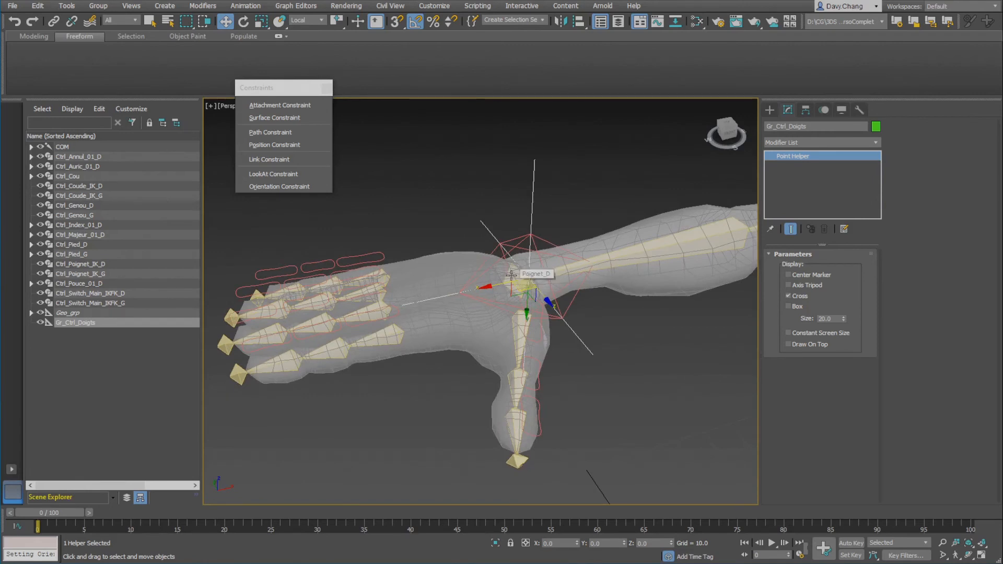
{"action": "middle_click_drag", "start_coordinate": [511, 274], "coordinate": [512, 263], "text": "alt"}
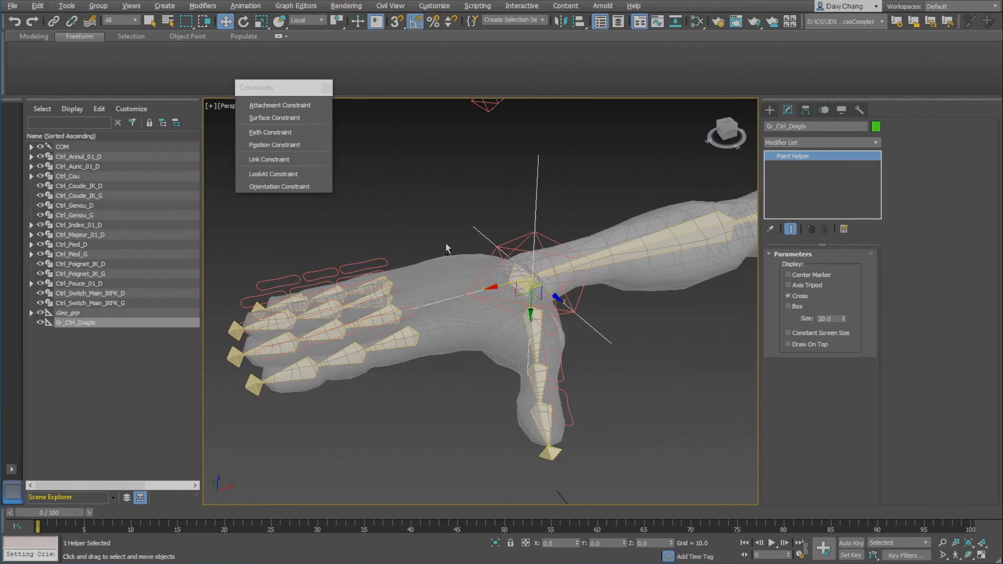
{"action": "middle_click_drag", "start_coordinate": [445, 242], "coordinate": [443, 244], "text": "alt"}
{"action": "scroll", "coordinate": [443, 243], "scroll_direction": "up", "scroll_amount": 3}
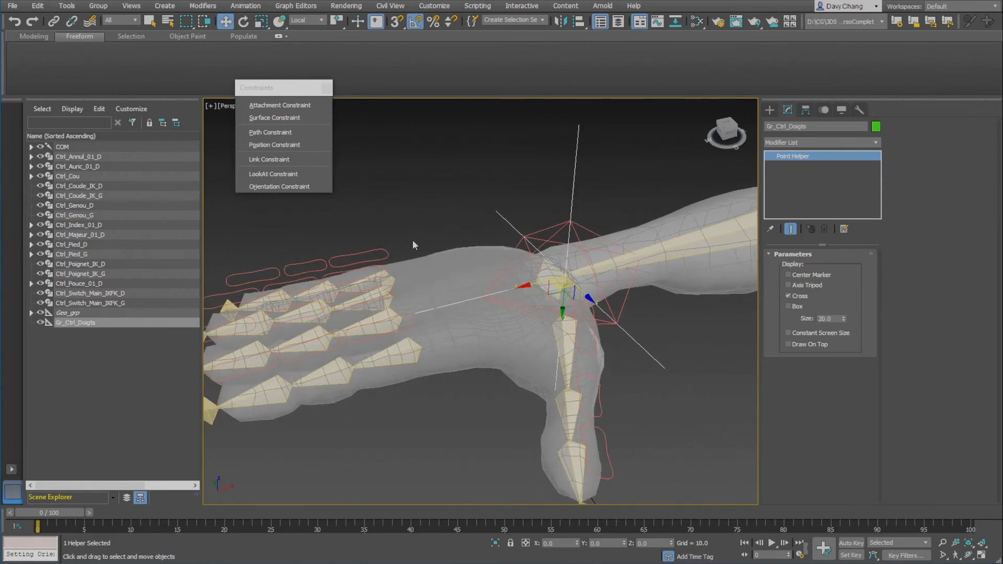
{"action": "left_click", "coordinate": [389, 255]}
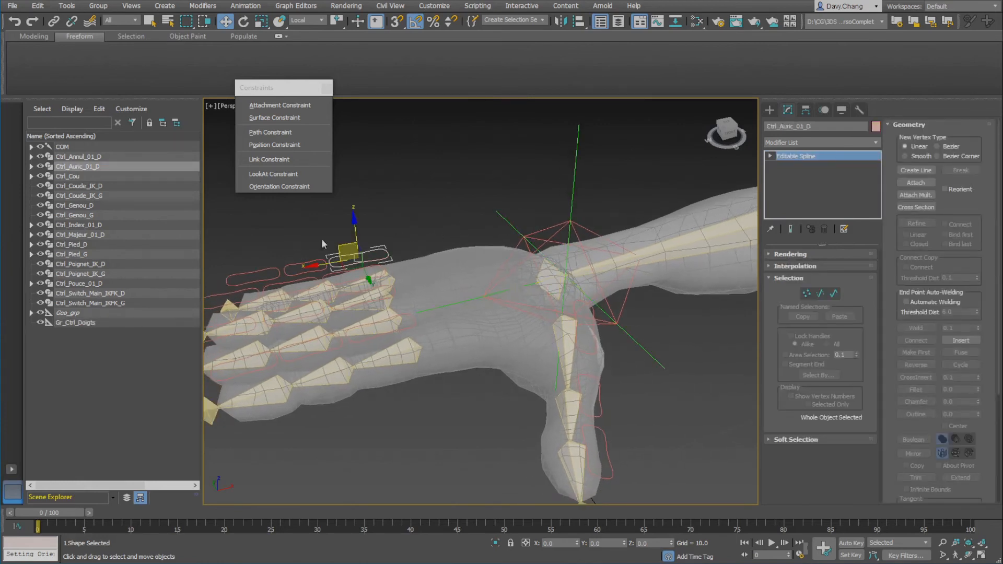
{"action": "left_click", "coordinate": [54, 21]}
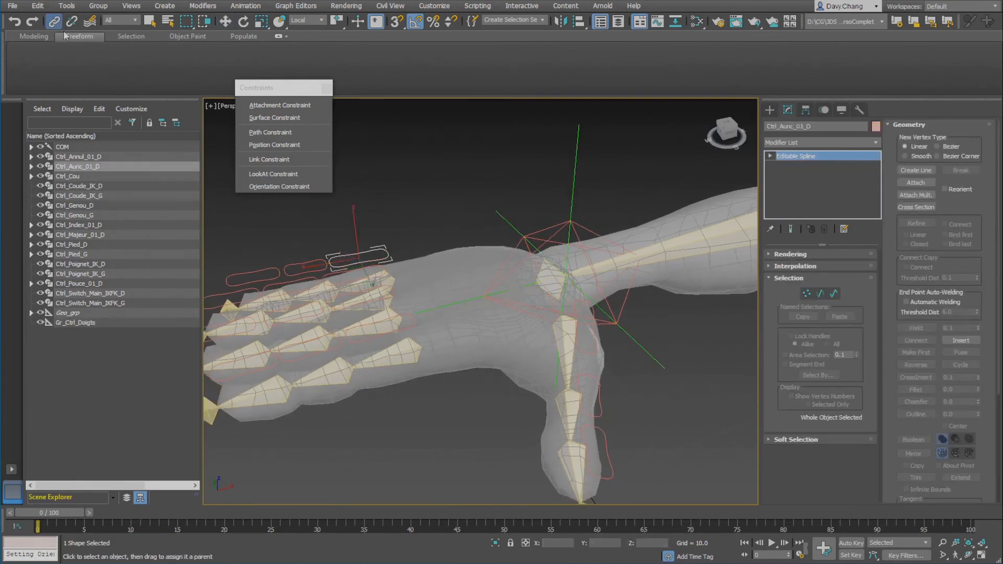
{"action": "left_click_drag", "start_coordinate": [390, 254], "coordinate": [575, 194]}
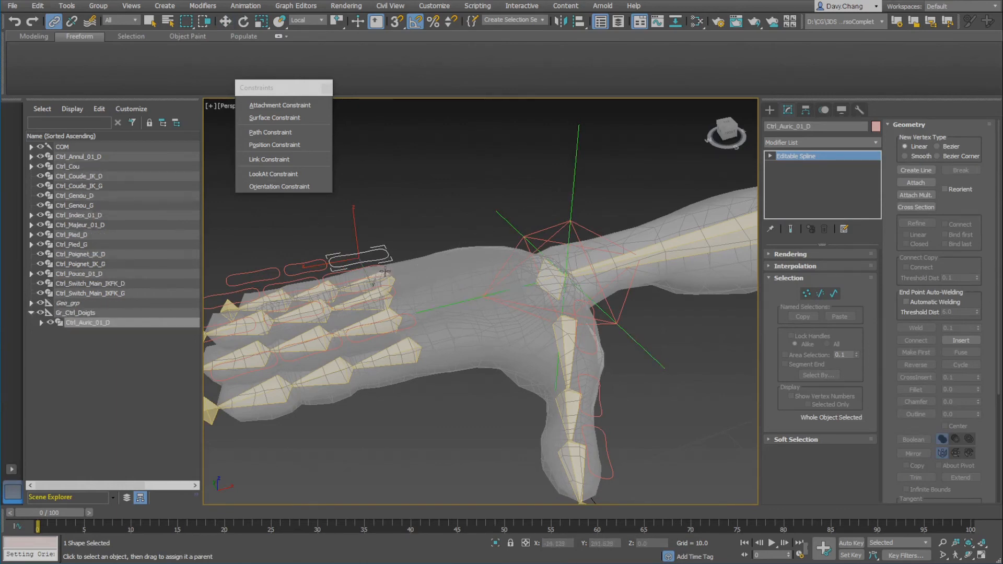
{"action": "left_click_drag", "start_coordinate": [384, 271], "coordinate": [579, 189]}
{"action": "left_click_drag", "start_coordinate": [380, 323], "coordinate": [577, 203]}
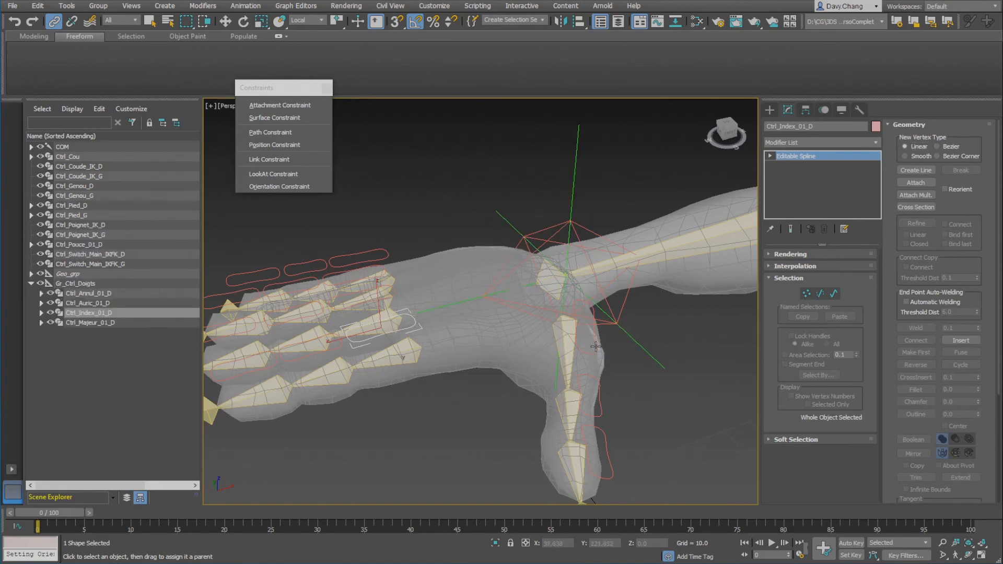
{"action": "left_click_drag", "start_coordinate": [595, 345], "coordinate": [580, 188]}
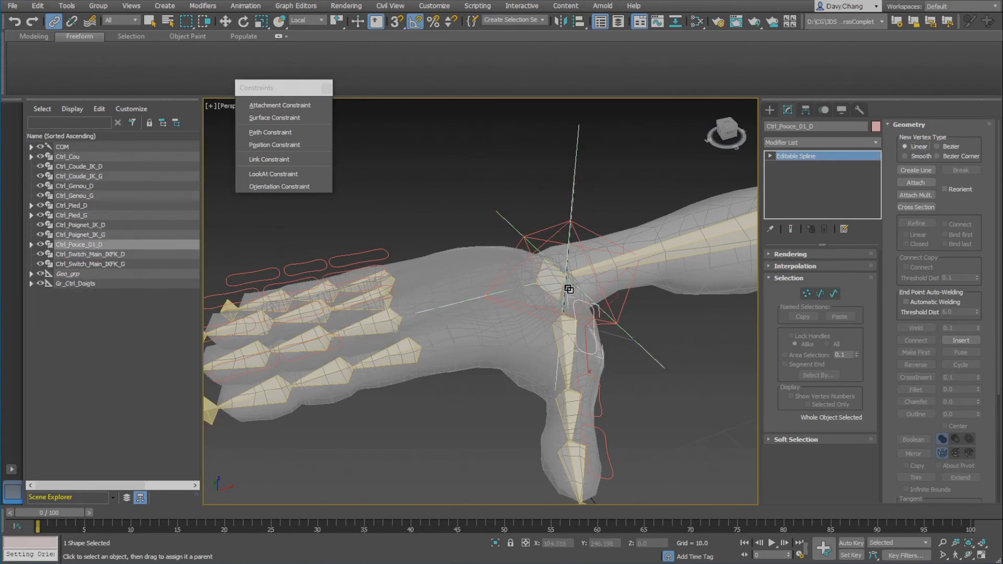
{"action": "key", "text": "w"}
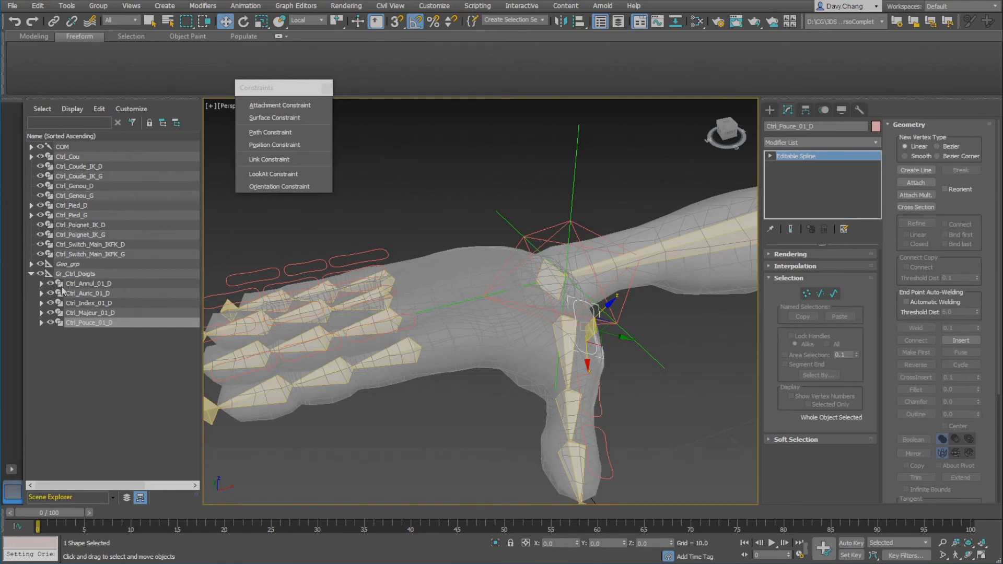
- Try rotating the Gr_Ctrl_Doigts helper to test whether the linked finger controllers follow it
{"action": "left_click", "coordinate": [72, 275]}
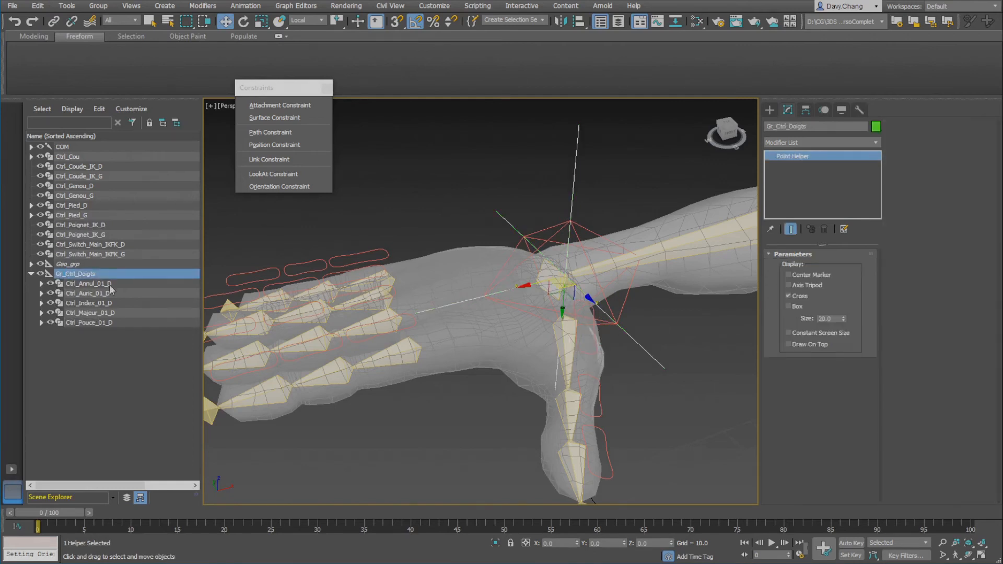
{"action": "key", "text": "e"}
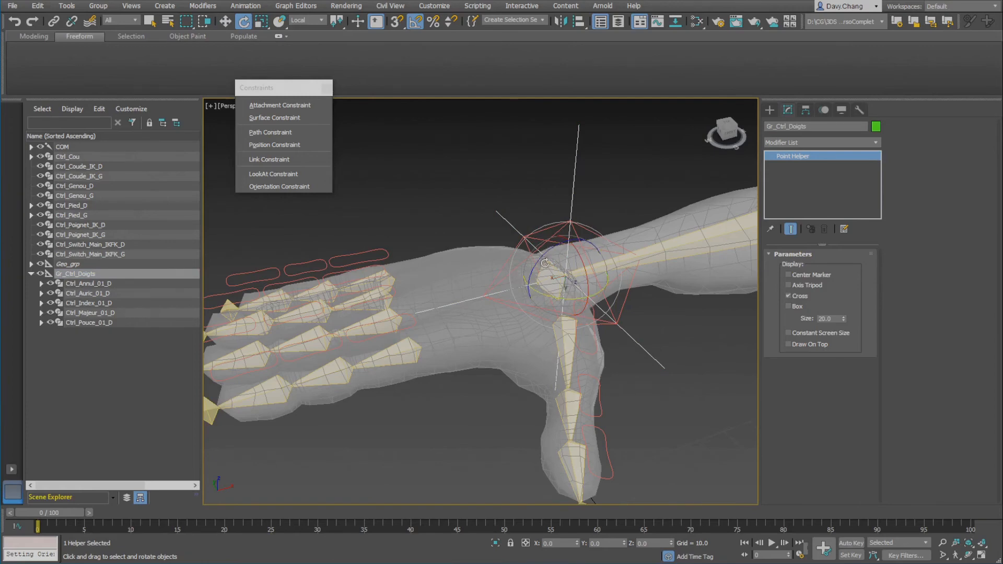
{"action": "left_click_drag", "start_coordinate": [554, 282], "coordinate": [450, 226]}
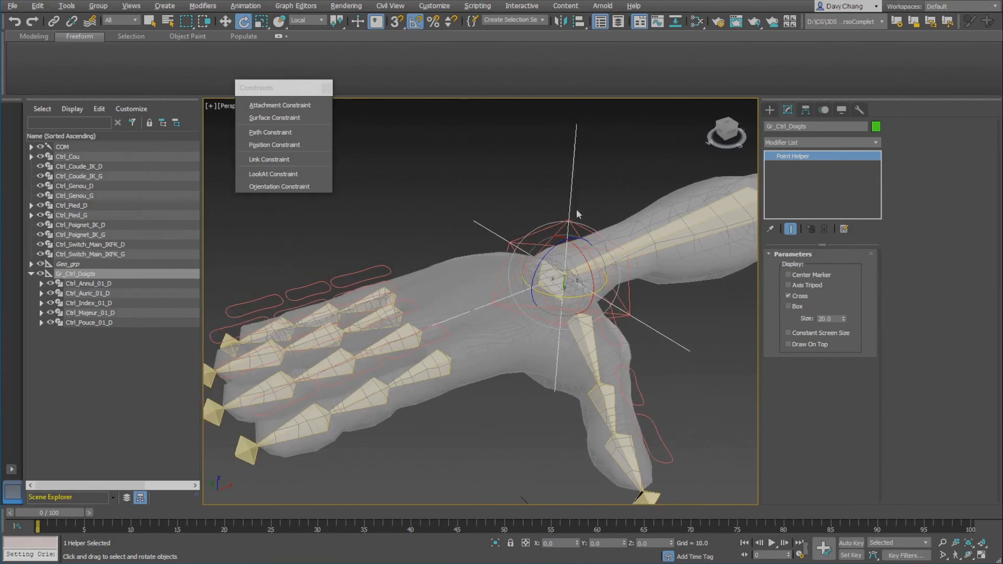
- Add a Link Constraint to the Gr_Ctrl_Doigts point helper with the wrist bone Poignet_D as its target
{"action": "left_click", "coordinate": [533, 214]}
{"action": "scroll", "coordinate": [553, 287], "scroll_direction": "up", "scroll_amount": 5}
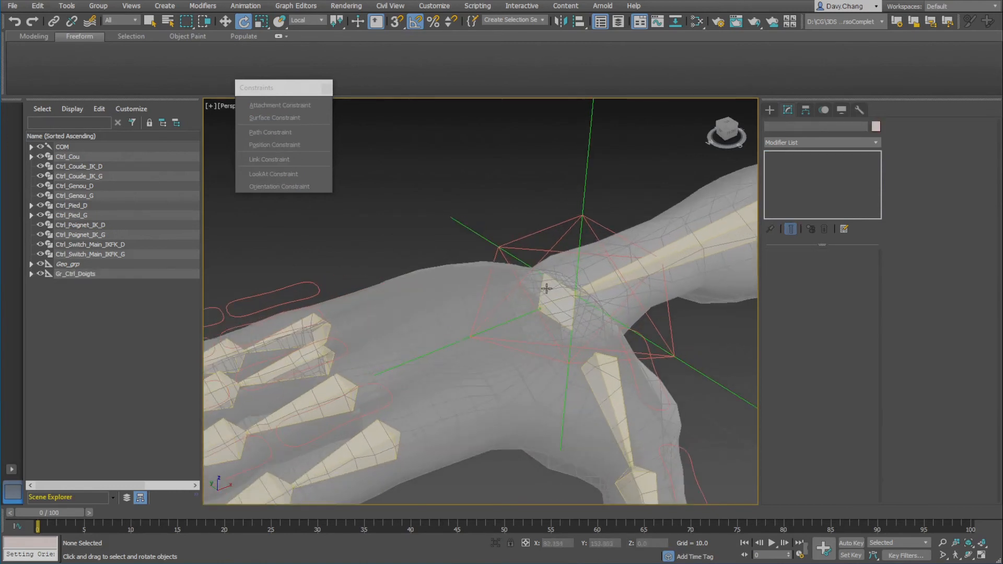
{"action": "left_click", "coordinate": [550, 288]}
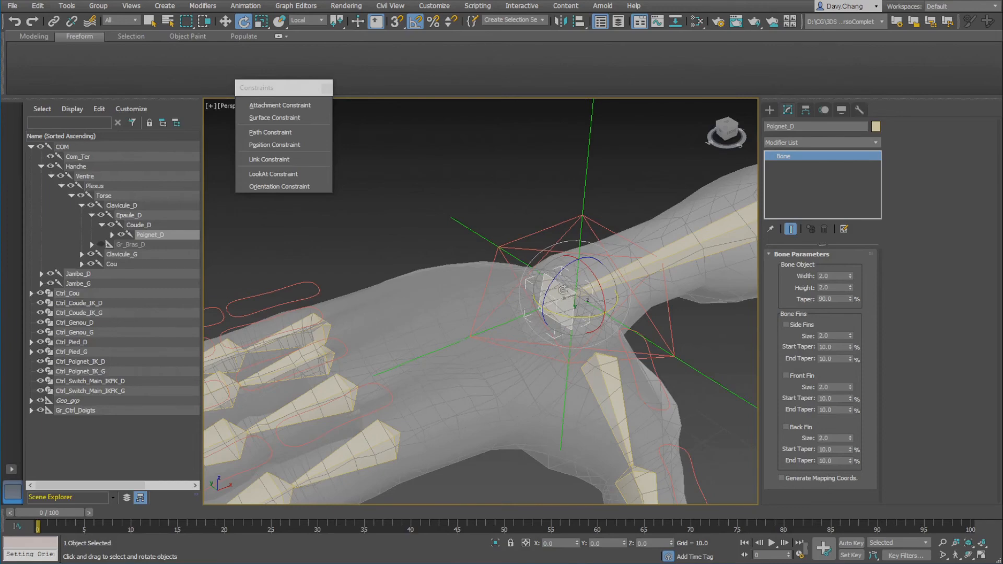
{"action": "middle_click_drag", "start_coordinate": [529, 249], "coordinate": [529, 253]}
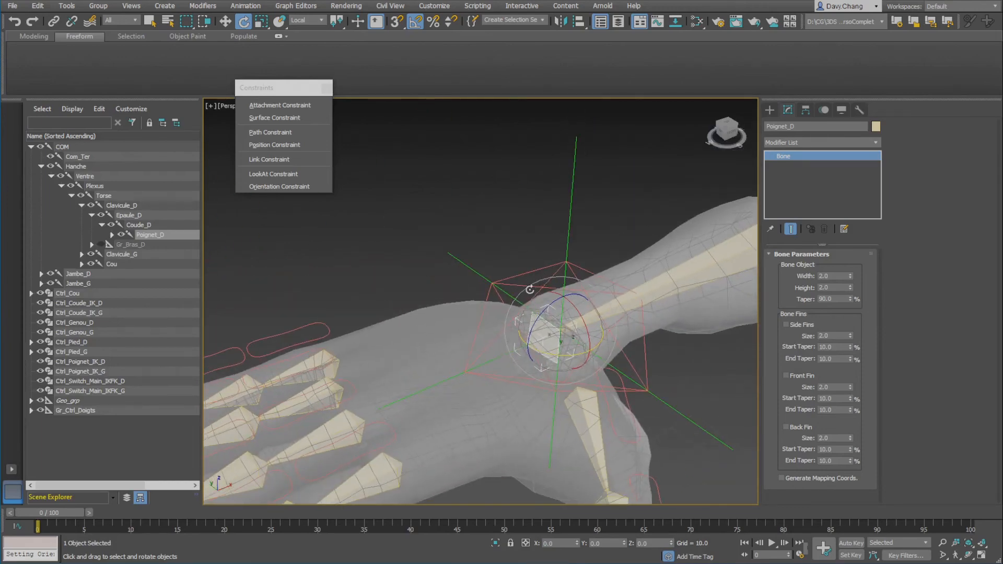
{"action": "left_click", "coordinate": [525, 251]}
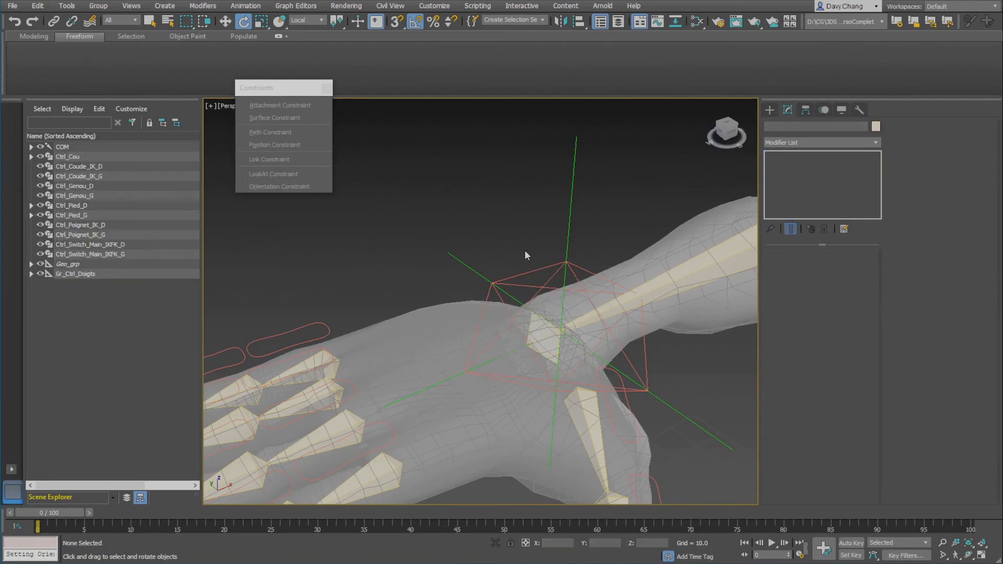
{"action": "left_click", "coordinate": [568, 219]}
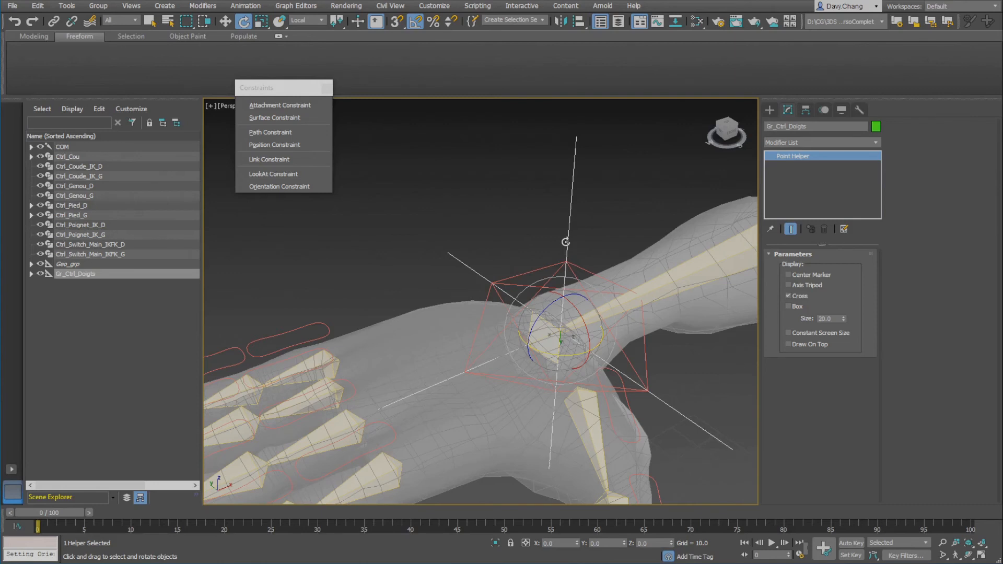
{"action": "left_click", "coordinate": [273, 159]}
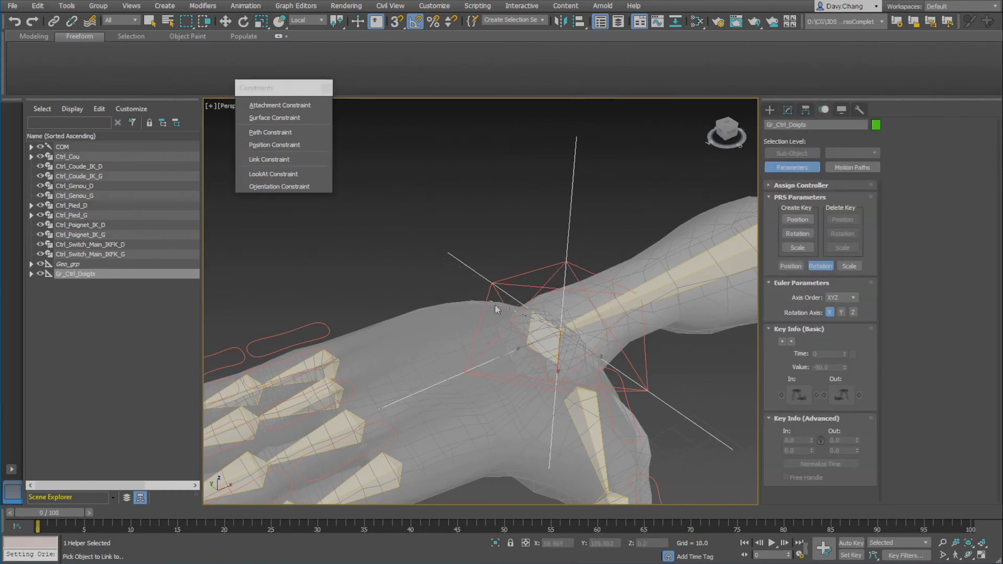
{"action": "left_click", "coordinate": [537, 330]}
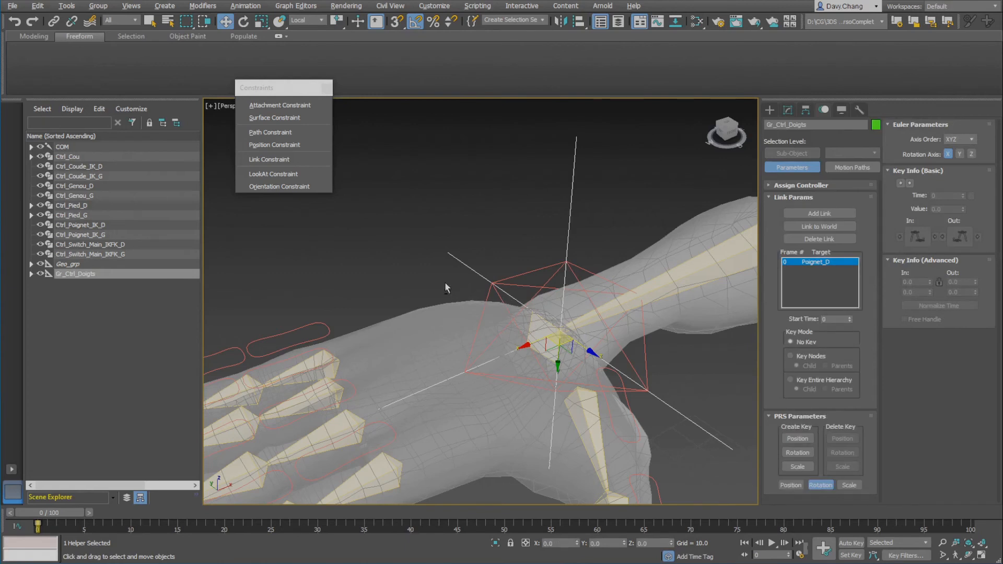
- Unhide the Gr_Bras_D arm group and its children in the scene hierarchy
{"action": "scroll", "coordinate": [445, 287], "scroll_direction": "down", "scroll_amount": 3}
{"action": "middle_click_drag", "start_coordinate": [445, 288], "coordinate": [449, 282]}
{"action": "left_click", "coordinate": [421, 244]}
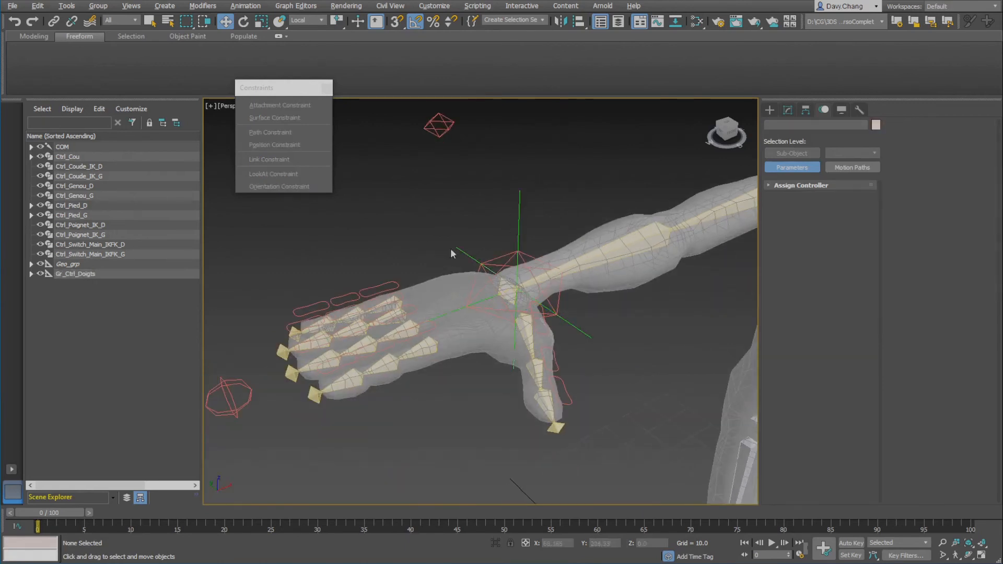
{"action": "left_click", "coordinate": [508, 255]}
{"action": "middle_click_drag", "start_coordinate": [509, 255], "coordinate": [511, 251], "text": "alt"}
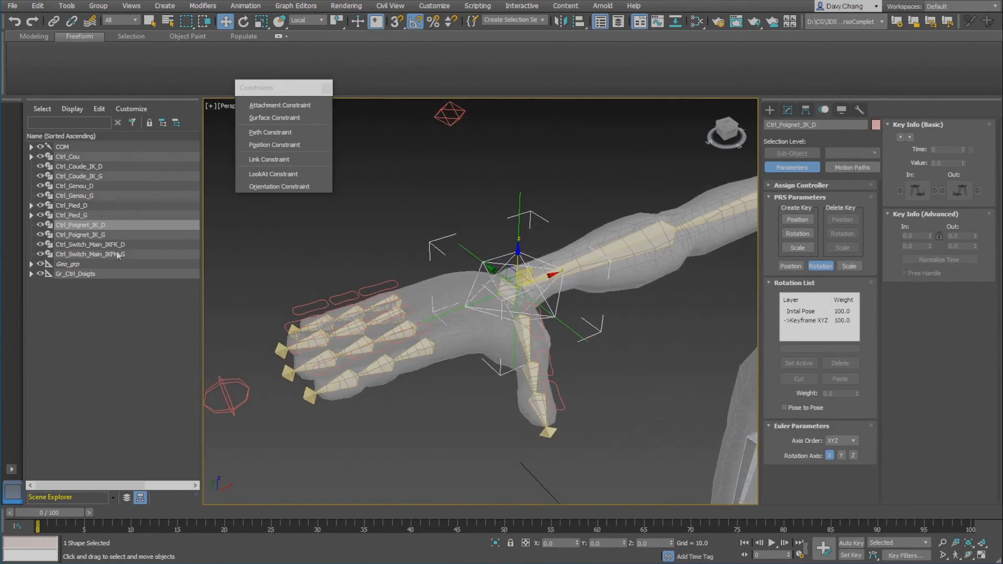
{"action": "left_click", "coordinate": [591, 205]}
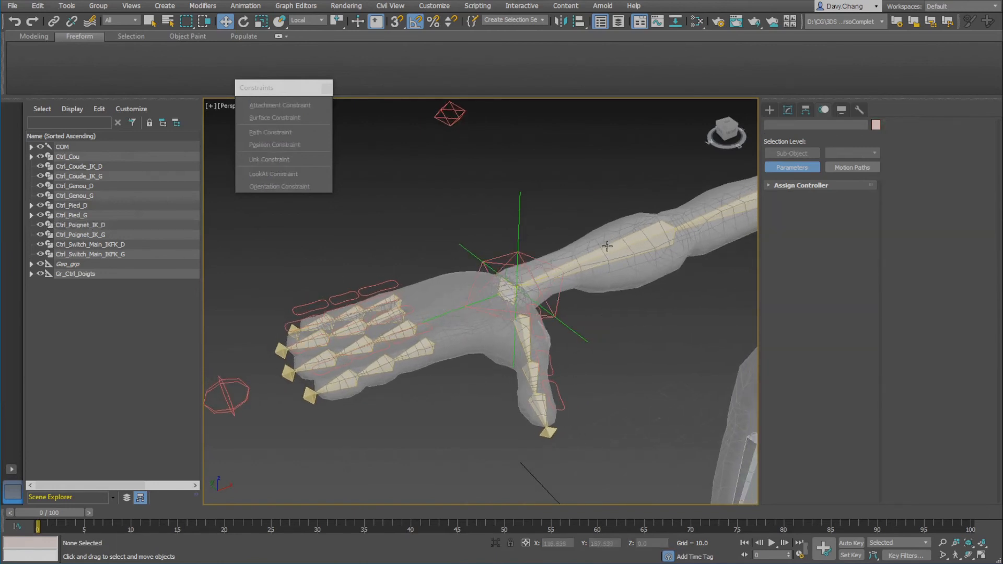
{"action": "left_click", "coordinate": [607, 247]}
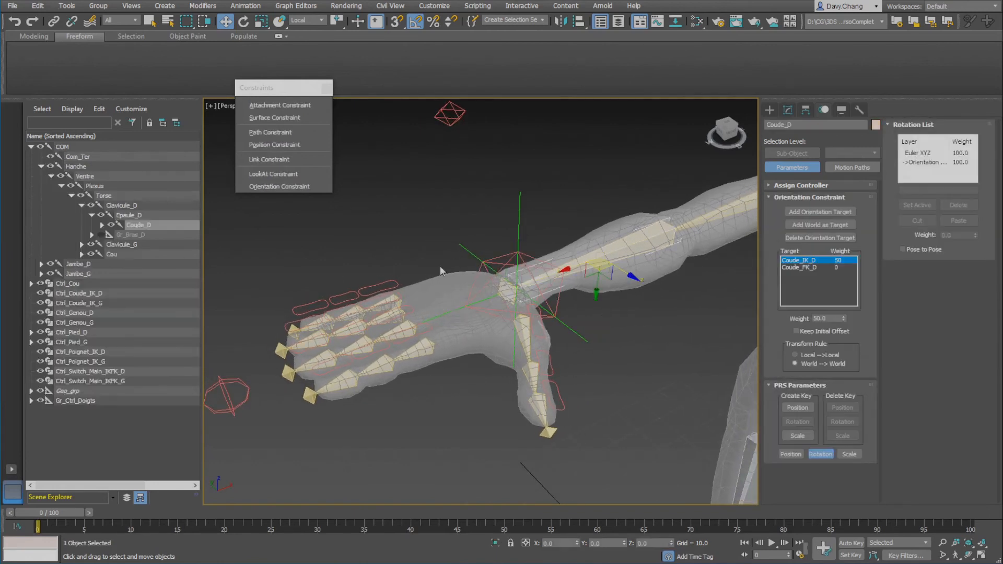
{"action": "double_click", "coordinate": [102, 235]}
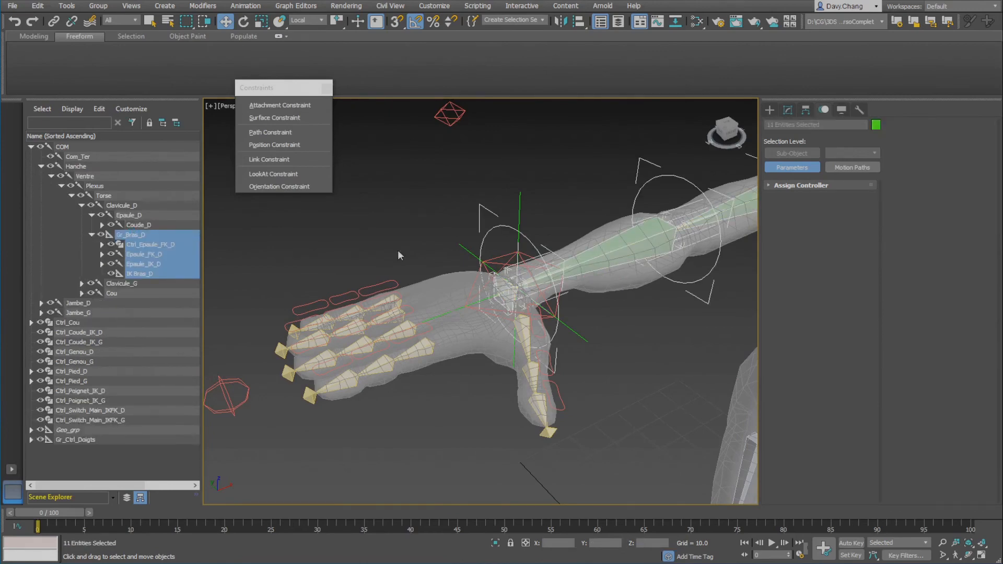
{"action": "left_click", "coordinate": [395, 248]}
- Move the Ctrl_Poignet_IK_D wrist controller to test whether the Gr_Ctrl_Doigts helper and its finger controllers follow the hand
{"action": "middle_click_drag", "start_coordinate": [482, 261], "coordinate": [546, 303], "text": "alt"}
{"action": "left_click", "coordinate": [481, 271]}
{"action": "left_click_drag", "start_coordinate": [546, 303], "coordinate": [628, 195]}
{"action": "middle_click_drag", "start_coordinate": [597, 241], "coordinate": [558, 261], "text": "alt"}
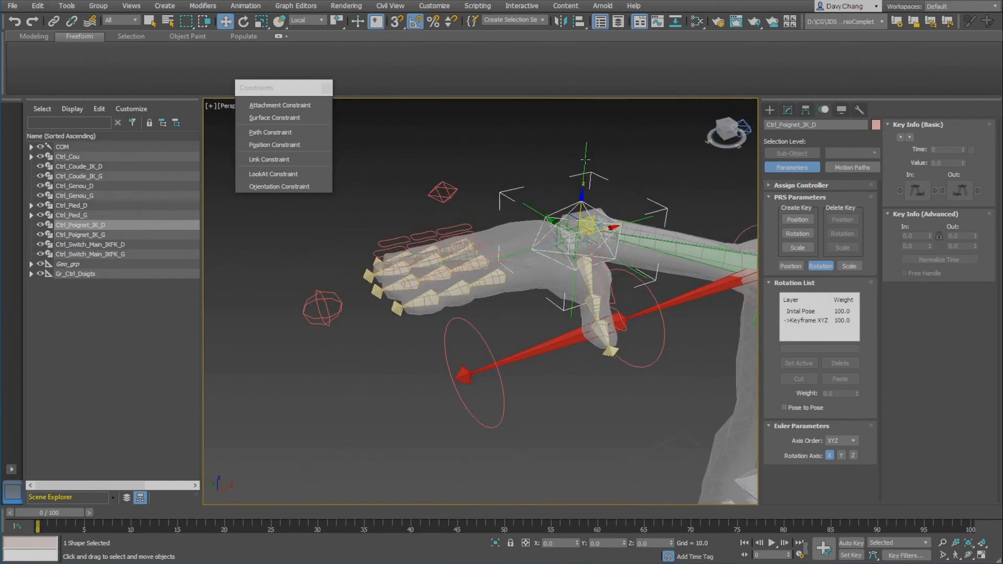
{"action": "left_click", "coordinate": [500, 252]}
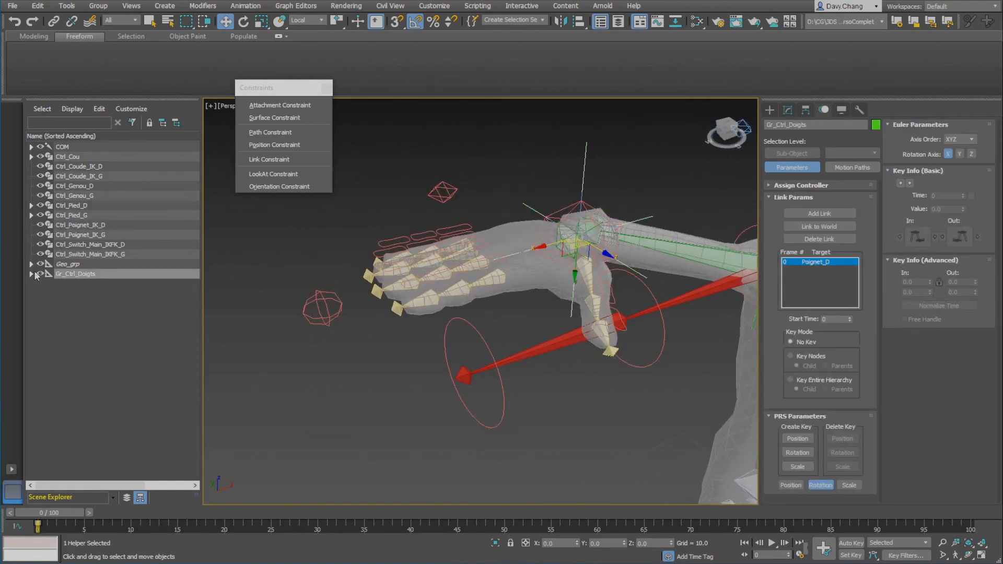
{"action": "left_click", "coordinate": [33, 274]}
{"action": "left_click", "coordinate": [30, 272]}
- Set IKFK_Blend to 100 on the Ctrl_Switch_Main_IKFK_D controller to switch the arm to FK
{"action": "left_click", "coordinate": [335, 320]}
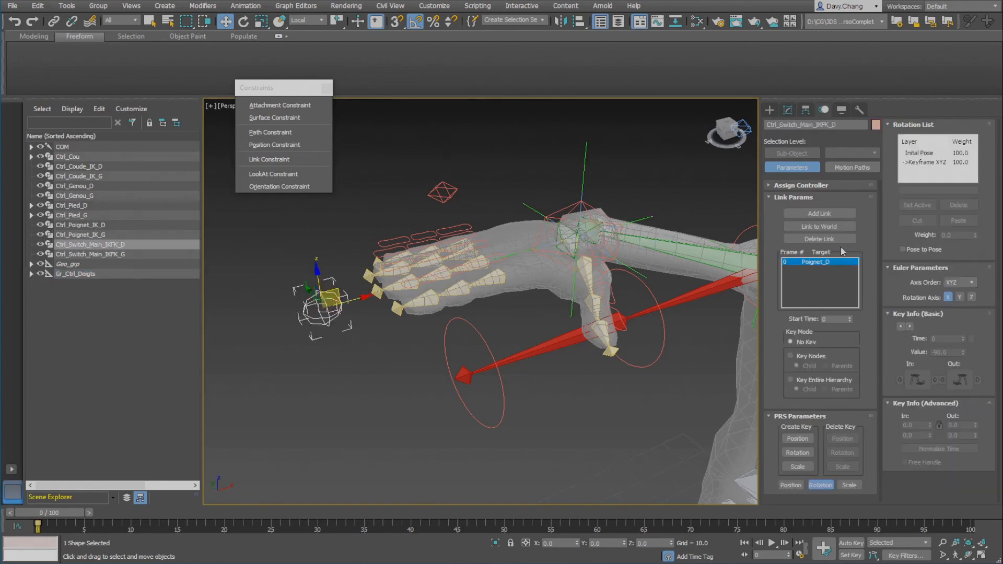
{"action": "left_click", "coordinate": [788, 110]}
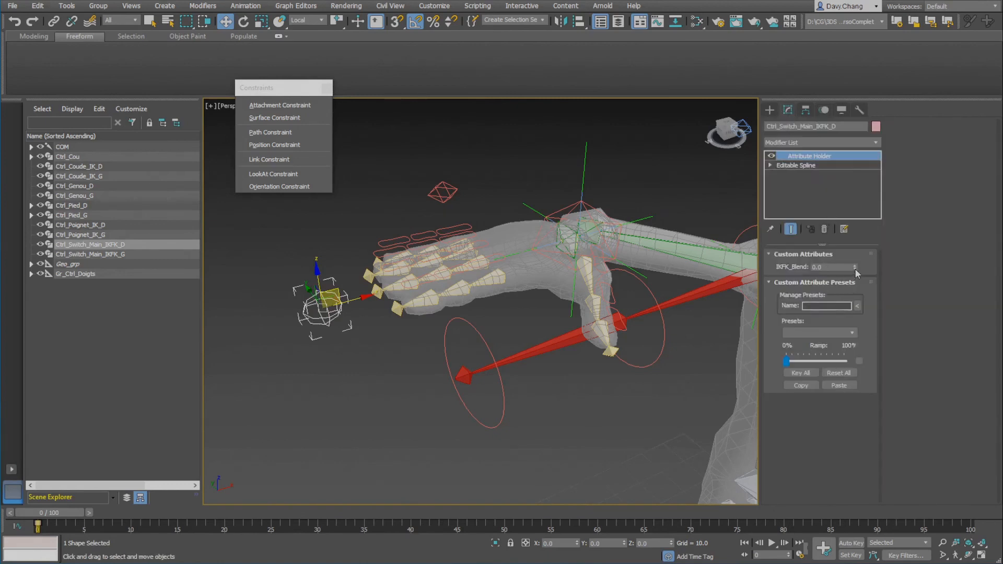
{"action": "left_click_drag", "start_coordinate": [855, 269], "coordinate": [842, 235]}
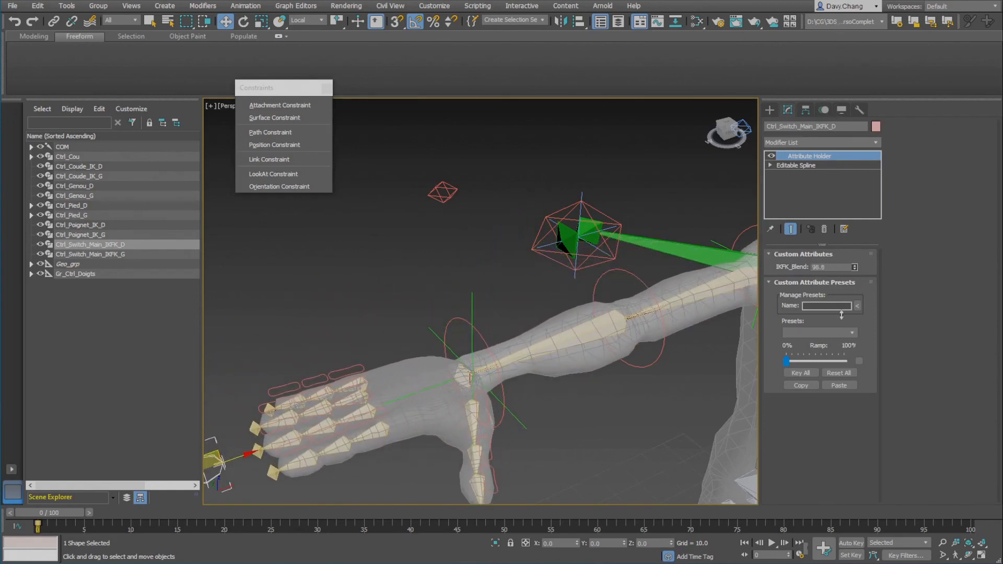
{"action": "left_click_drag", "start_coordinate": [841, 315], "coordinate": [863, 280]}
- Try rotating the Ctrl_Poignet_FK_D controller and inspect how the wrist bones respond
{"action": "middle_click_drag", "start_coordinate": [546, 368], "coordinate": [497, 313], "text": "alt"}
{"action": "left_click", "coordinate": [485, 311]}
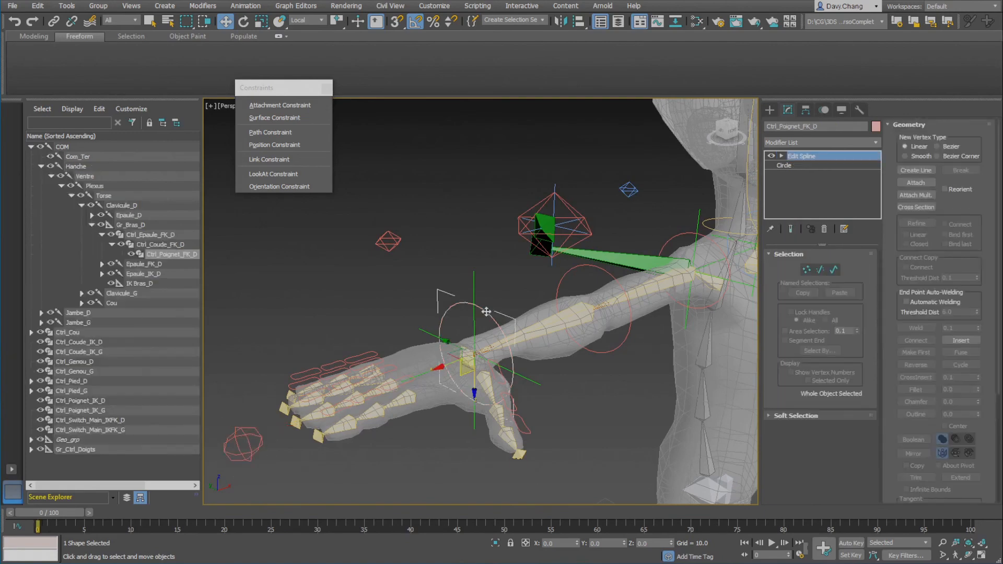
{"action": "key", "text": "e"}
{"action": "left_click_drag", "start_coordinate": [462, 320], "coordinate": [448, 342]}
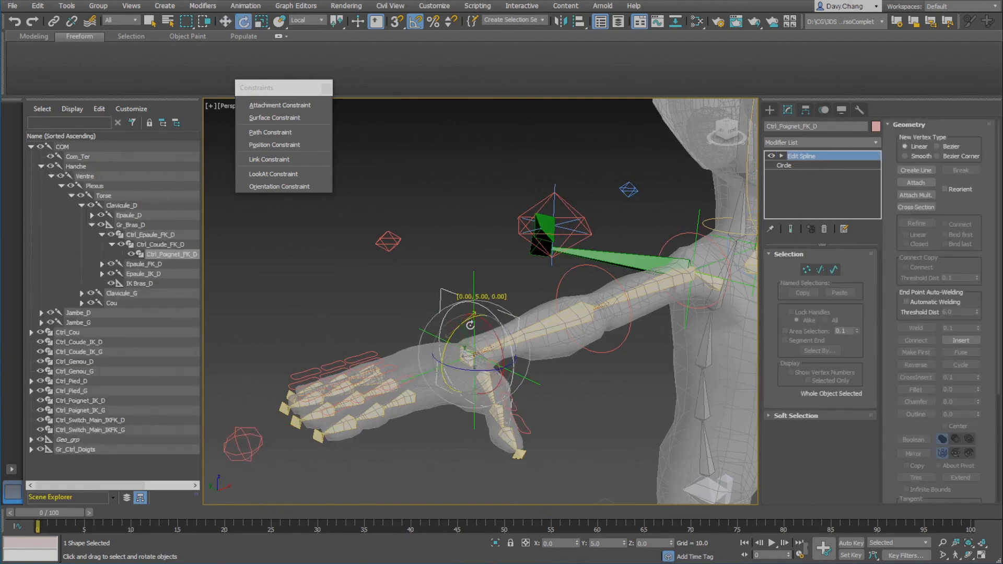
{"action": "middle_click_drag", "start_coordinate": [455, 335], "coordinate": [493, 344], "text": "alt"}
{"action": "scroll", "coordinate": [493, 344], "scroll_direction": "up", "scroll_amount": 5}
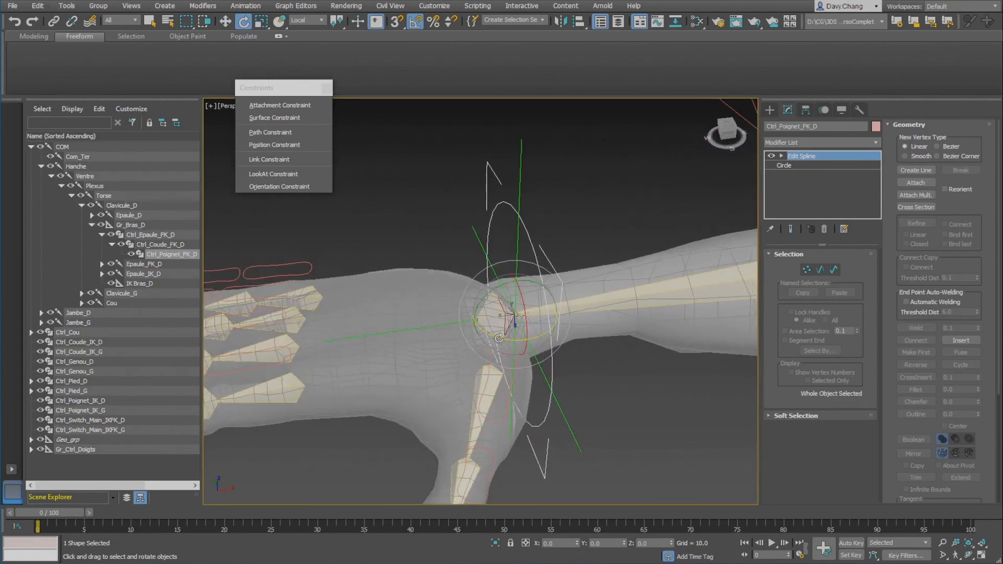
{"action": "left_click_drag", "start_coordinate": [499, 339], "coordinate": [508, 337]}
{"action": "scroll", "coordinate": [501, 314], "scroll_direction": "up", "scroll_amount": 6}
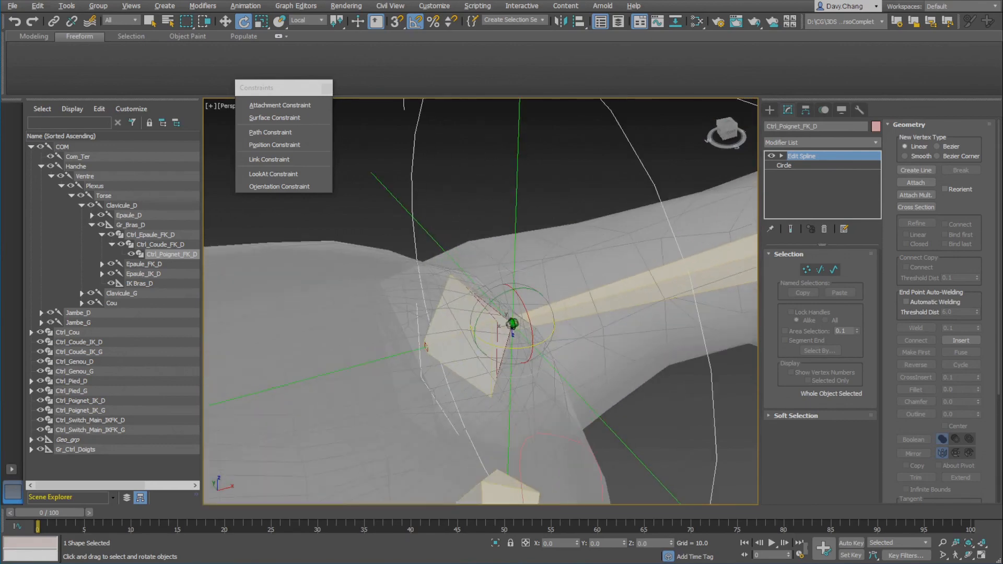
{"action": "scroll", "coordinate": [506, 264], "scroll_direction": "up", "scroll_amount": 2}
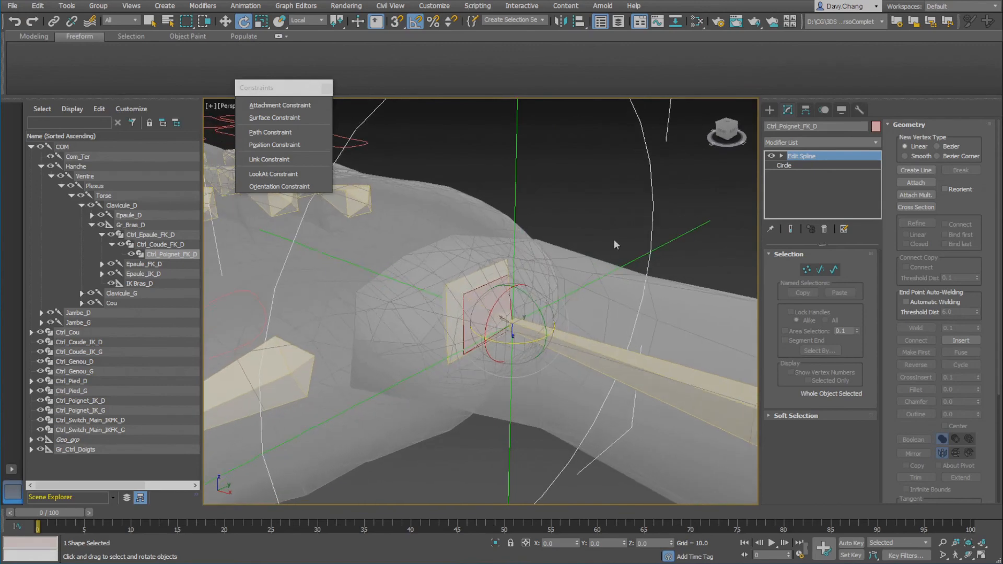
- Add an Orientation Constraint to the FK wrist bone Poignet_FK_D with Ctrl_Poignet_FK_D as its target
{"action": "left_click", "coordinate": [505, 264]}
{"action": "left_click", "coordinate": [497, 281]}
{"action": "middle_click_drag", "start_coordinate": [496, 281], "coordinate": [499, 309]}
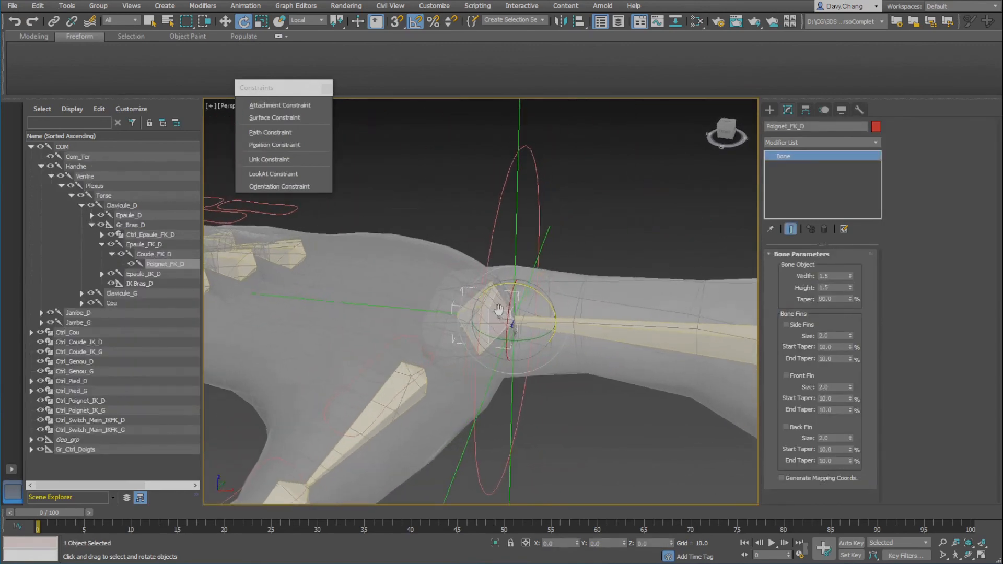
{"action": "left_click", "coordinate": [293, 186]}
{"action": "left_click", "coordinate": [530, 192]}
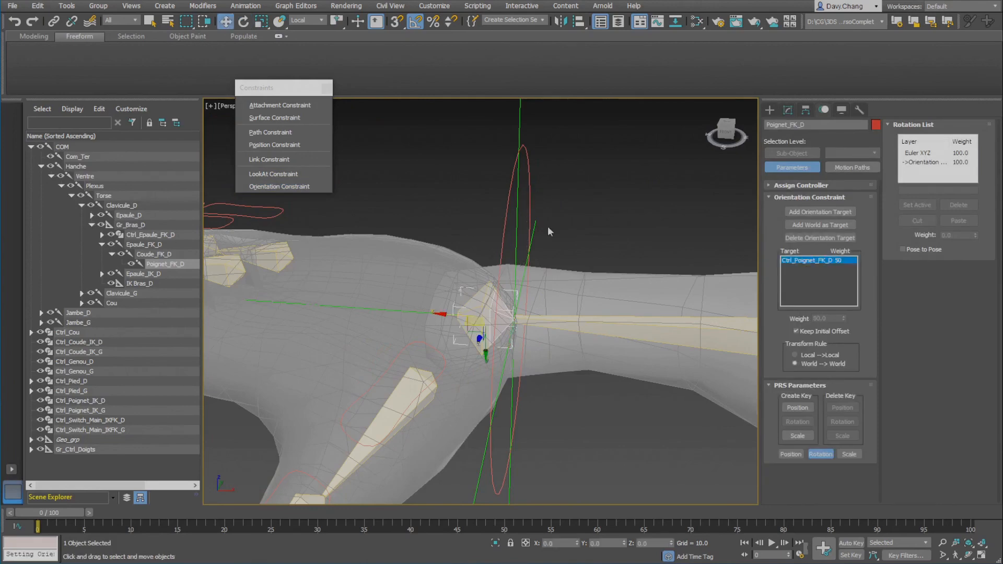
- Rotate the Ctrl_Poignet_FK_D controller to bend the hand and test that the finger controllers follow the wrist
{"action": "scroll", "coordinate": [486, 243], "scroll_direction": "down", "scroll_amount": 4}
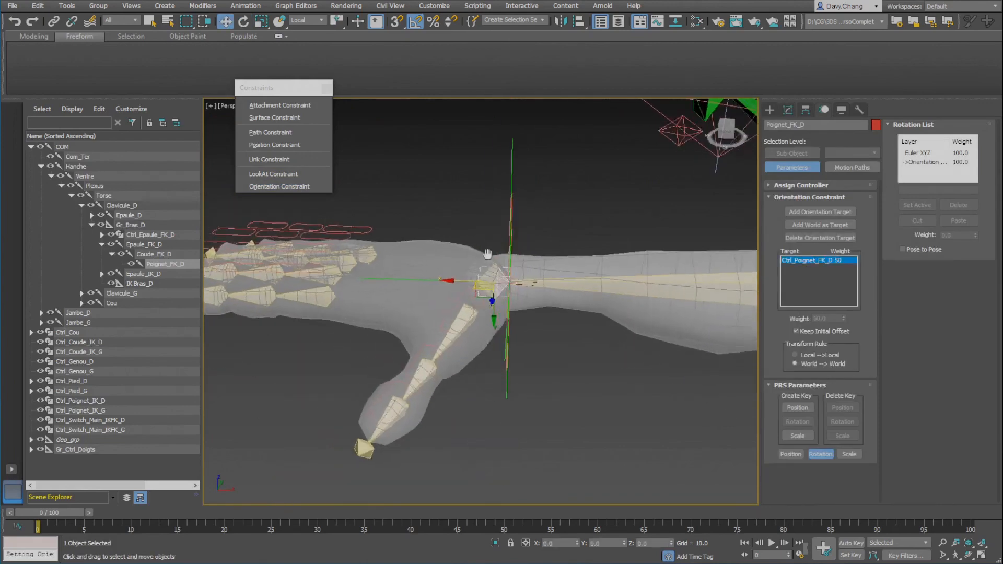
{"action": "middle_click_drag", "start_coordinate": [494, 236], "coordinate": [527, 247], "text": "alt"}
{"action": "left_click", "coordinate": [517, 210]}
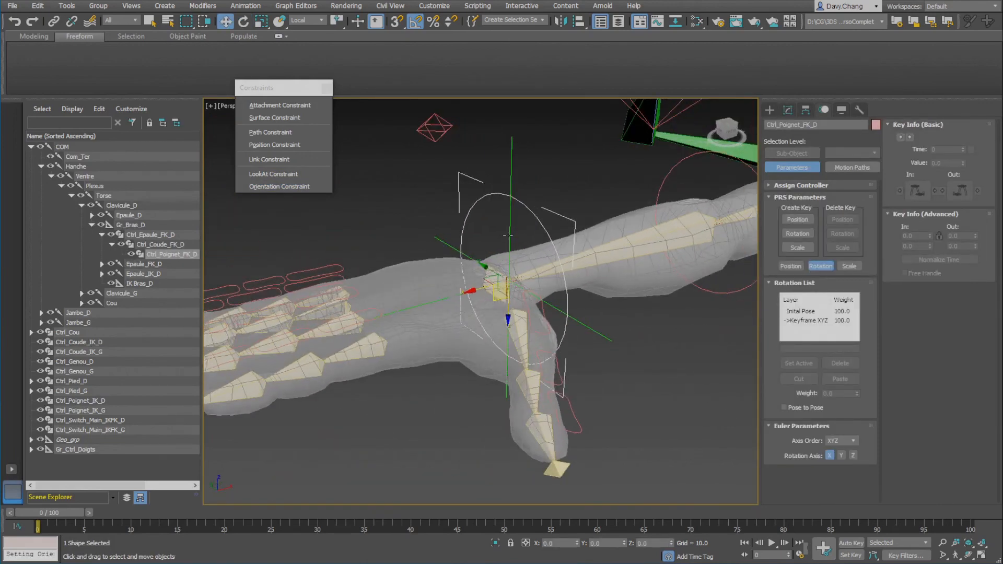
{"action": "key", "text": "e"}
{"action": "left_click_drag", "start_coordinate": [496, 273], "coordinate": [548, 293]}
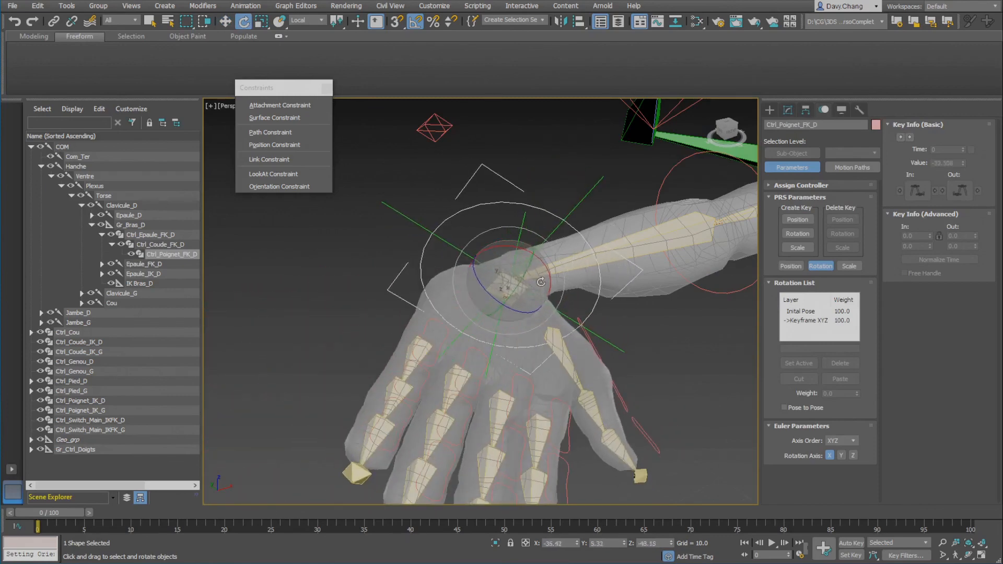
{"action": "scroll", "coordinate": [548, 297], "scroll_direction": "down", "scroll_amount": 4}
{"action": "middle_click_drag", "start_coordinate": [548, 300], "coordinate": [531, 297]}
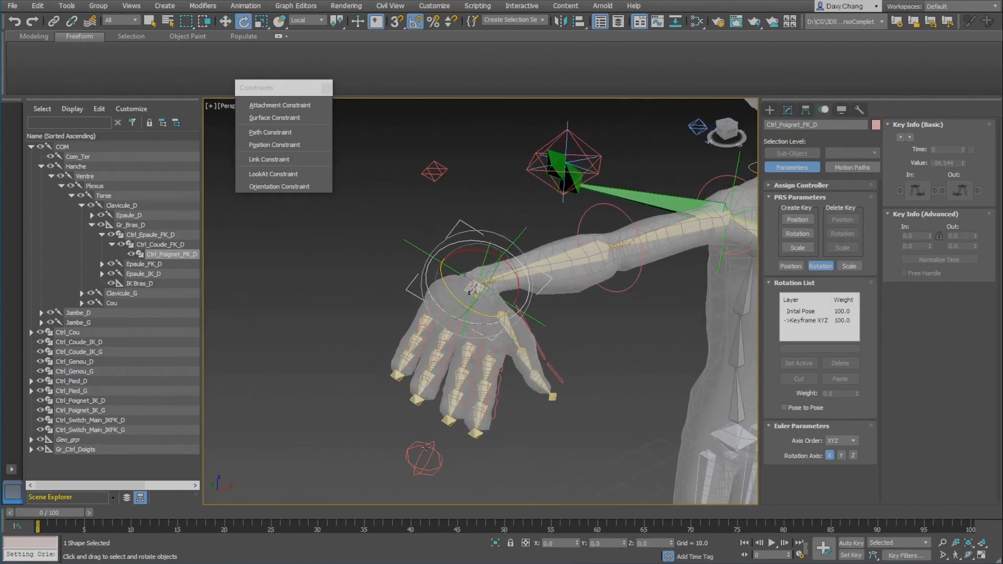
- Vary IKFK_Blend on Ctrl_Switch_Main_IKFK_D to check how the hand and finger controllers follow, ending at 100
{"action": "left_click", "coordinate": [425, 448]}
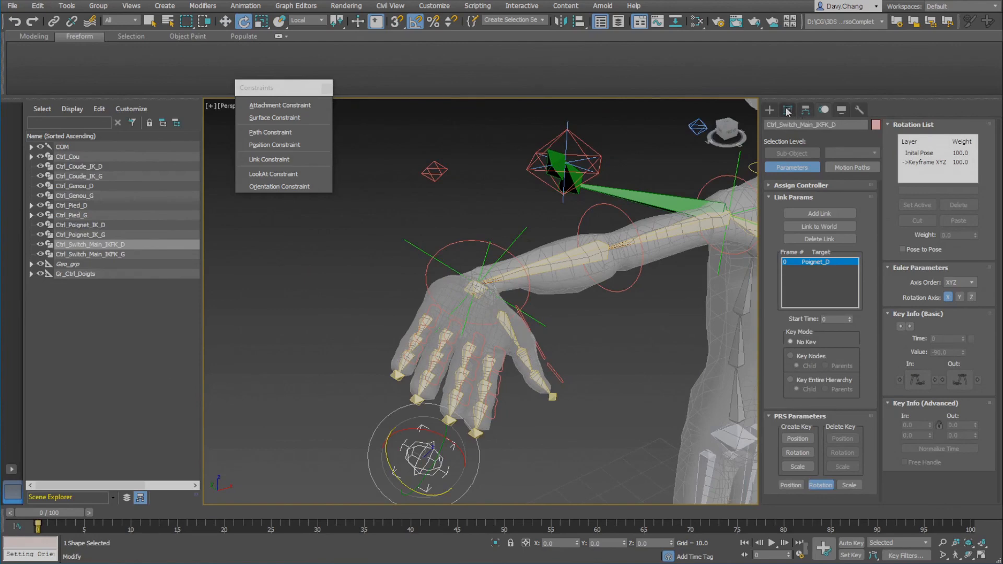
{"action": "left_click", "coordinate": [788, 110]}
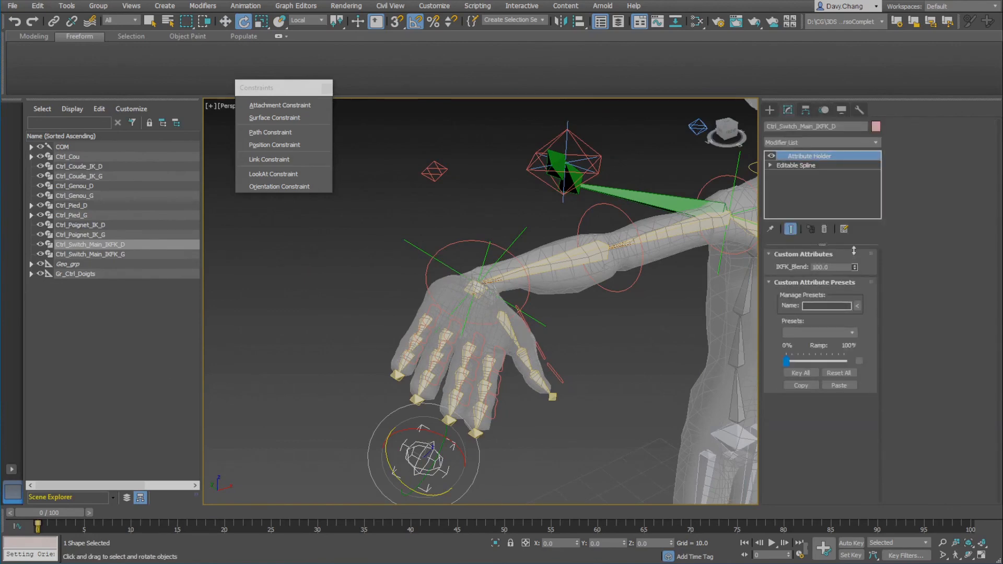
{"action": "left_click_drag", "start_coordinate": [854, 251], "coordinate": [627, 277]}
{"action": "middle_click_drag", "start_coordinate": [627, 277], "coordinate": [601, 291], "text": "alt"}
{"action": "scroll", "coordinate": [509, 299], "scroll_direction": "up", "scroll_amount": 3}
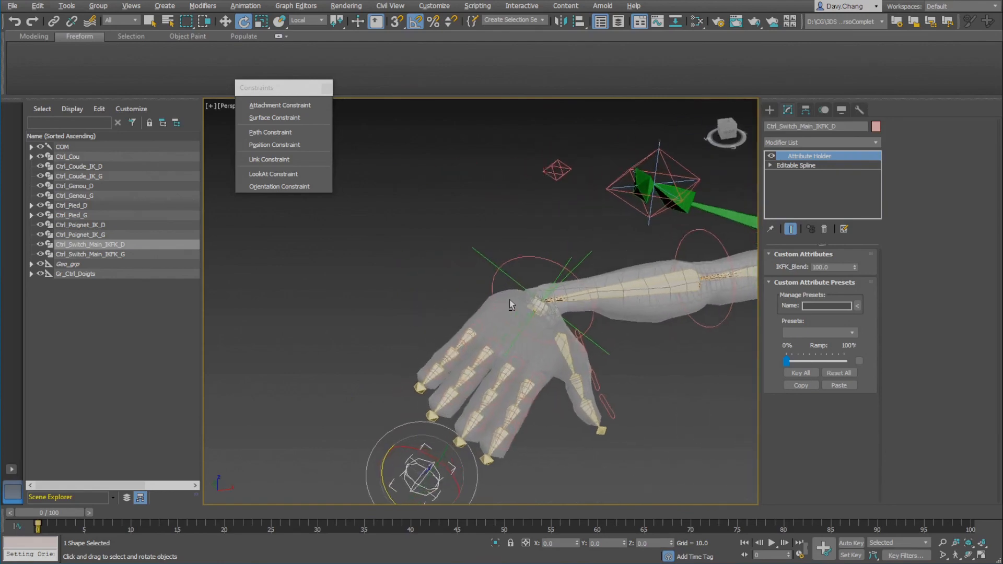
{"action": "middle_click_drag", "start_coordinate": [509, 299], "coordinate": [478, 289]}
{"action": "scroll", "coordinate": [477, 291], "scroll_direction": "down", "scroll_amount": 1}
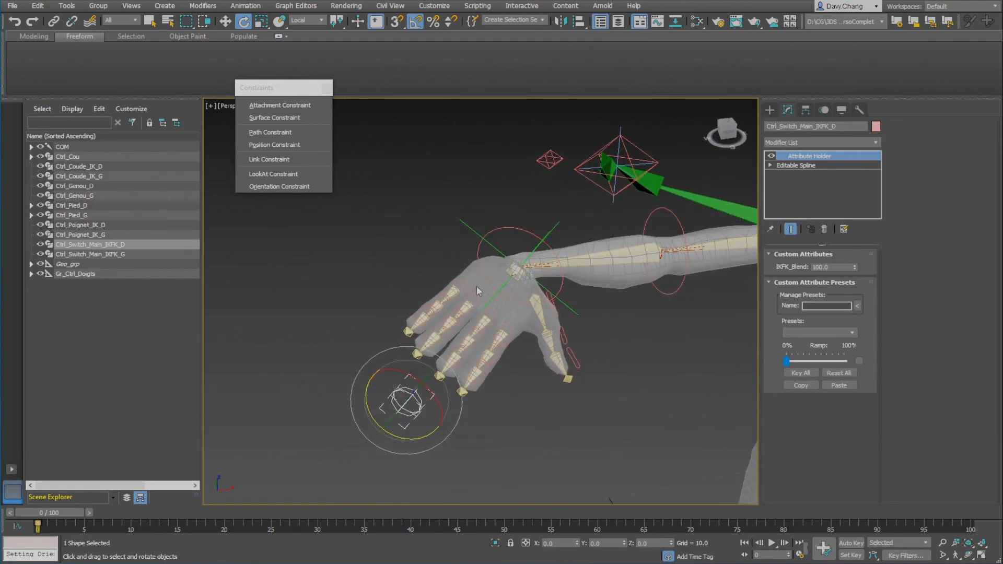
{"action": "scroll", "coordinate": [500, 338], "scroll_direction": "up", "scroll_amount": 5}
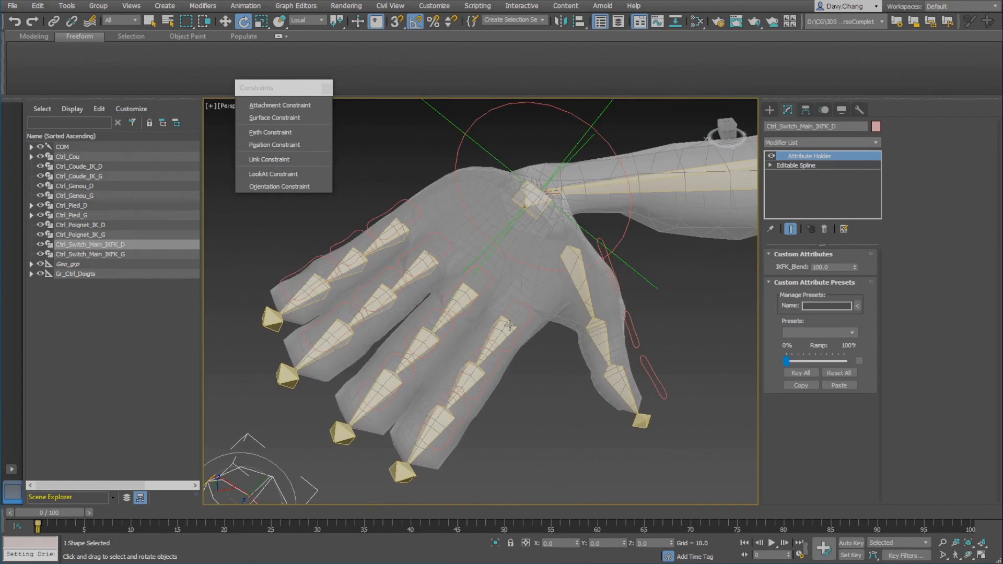
{"action": "scroll", "coordinate": [515, 324], "scroll_direction": "down", "scroll_amount": 3}
{"action": "scroll", "coordinate": [522, 309], "scroll_direction": "up", "scroll_amount": 3}
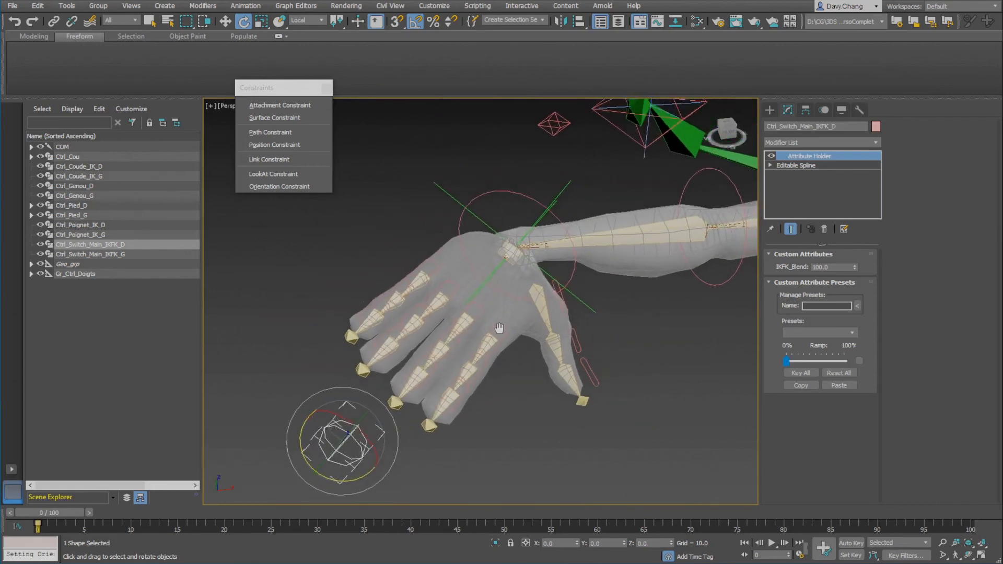
{"action": "scroll", "coordinate": [538, 309], "scroll_direction": "up", "scroll_amount": 2}
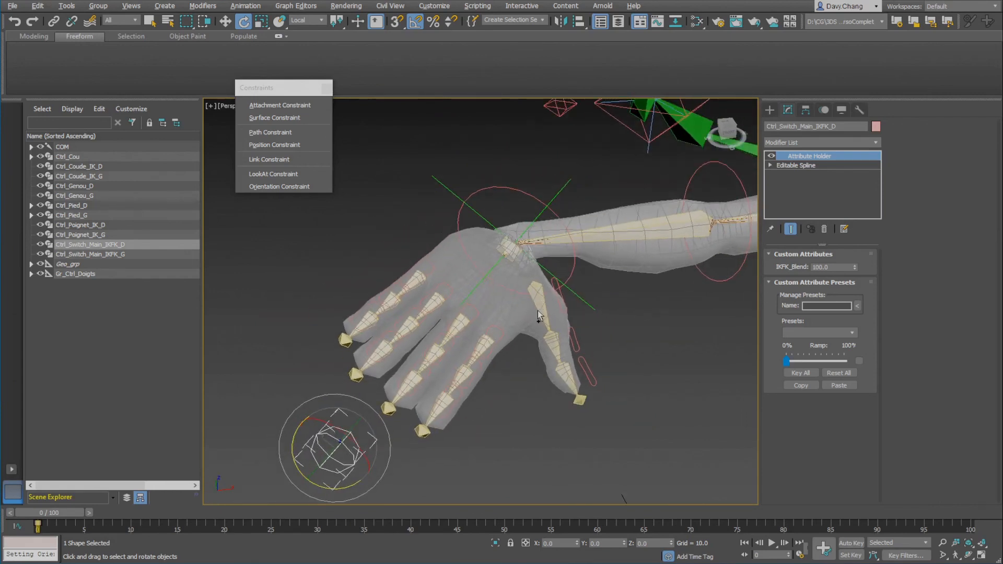
- Select the Gr_Ctrl_Doigts point helper and expand its hierarchy to examine the controller chains of all five fingers
{"action": "left_click", "coordinate": [574, 155]}
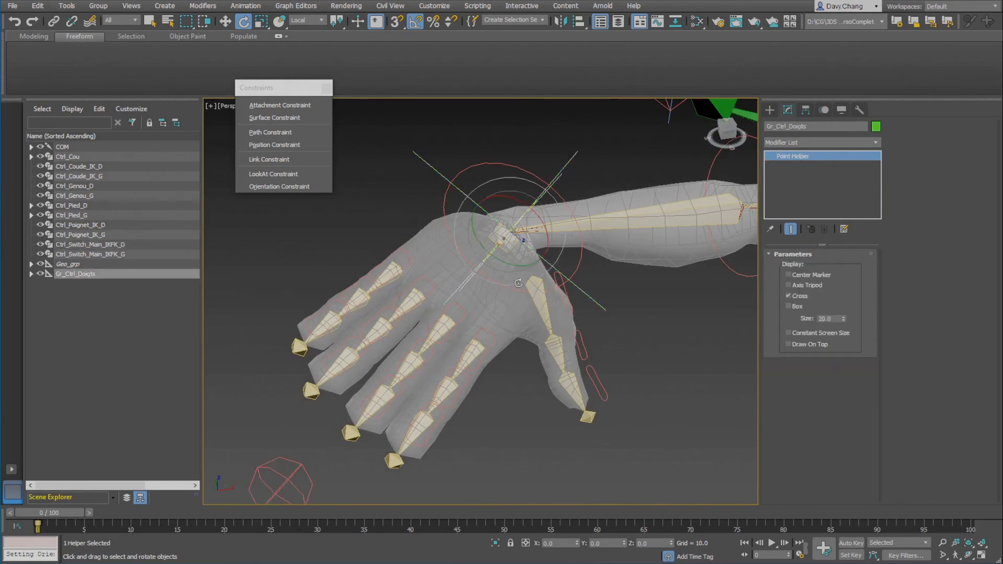
{"action": "middle_click_drag", "start_coordinate": [483, 293], "coordinate": [490, 293], "text": "alt"}
{"action": "left_click", "coordinate": [31, 273]}
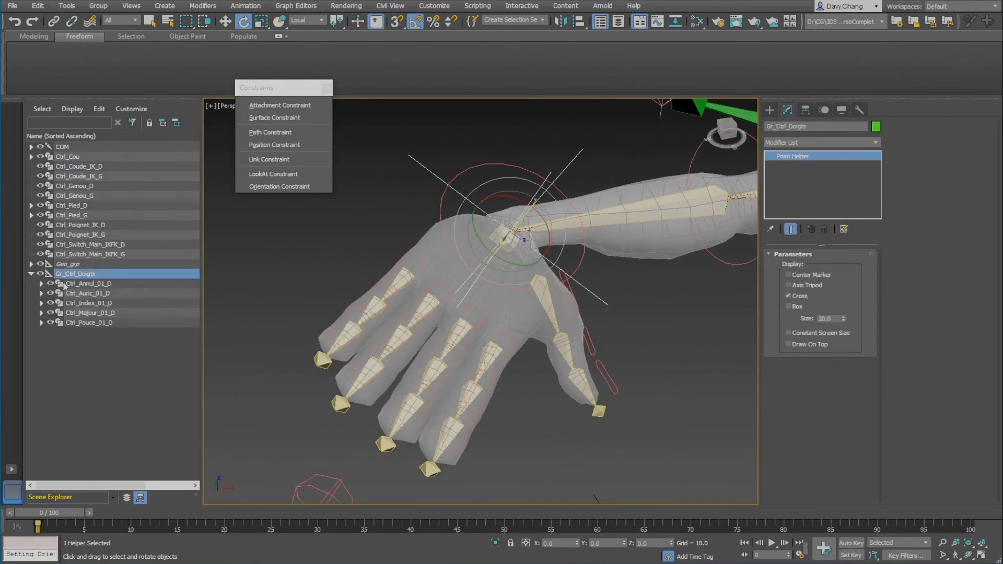
{"action": "left_click_drag", "start_coordinate": [80, 299], "coordinate": [166, 337]}
{"action": "left_click", "coordinate": [41, 323]}
{"action": "left_click", "coordinate": [42, 313]}
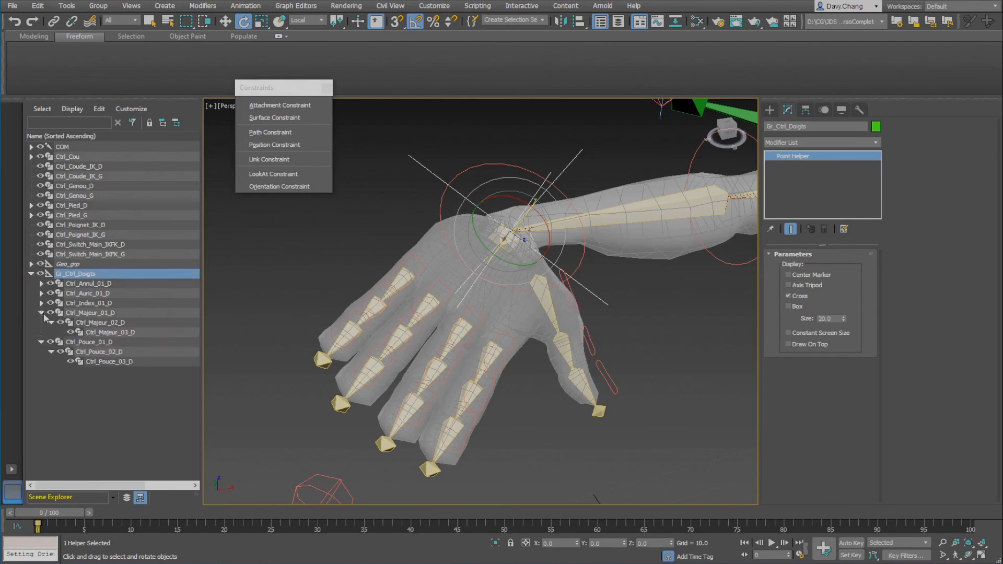
{"action": "left_click", "coordinate": [41, 303]}
{"action": "left_click", "coordinate": [41, 293]}
{"action": "left_click", "coordinate": [41, 284]}
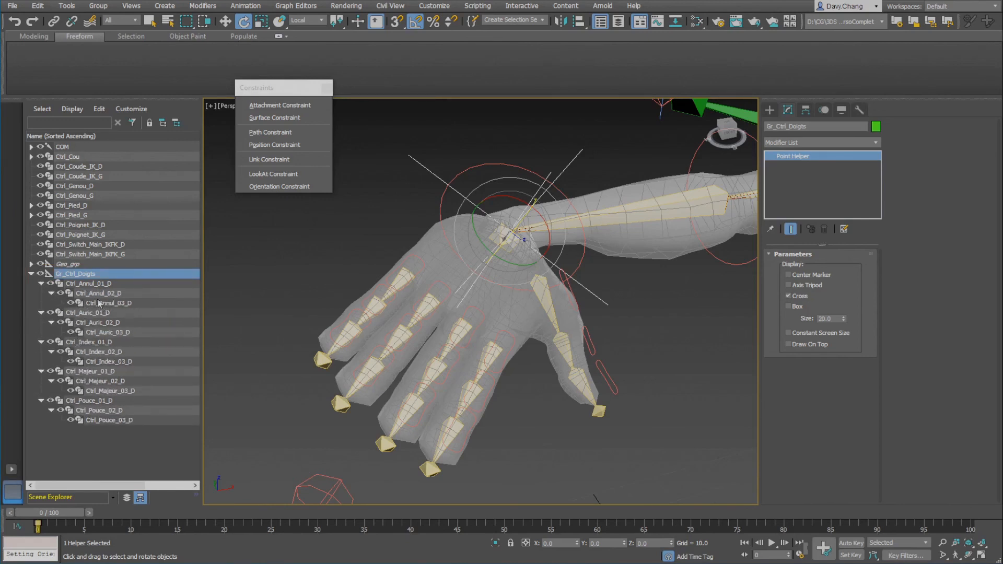
- Inspect the Gr_Ctrl_Doigts helper at the wrist and the finger controllers under it from several angles
{"action": "left_click", "coordinate": [31, 274]}
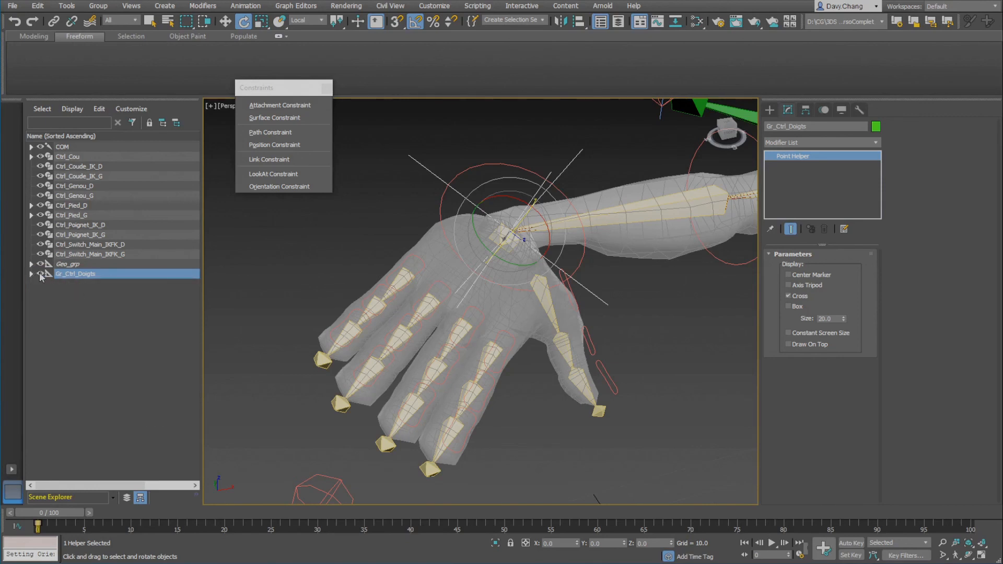
{"action": "left_click", "coordinate": [39, 280]}
{"action": "middle_click_drag", "start_coordinate": [447, 283], "coordinate": [408, 282]}
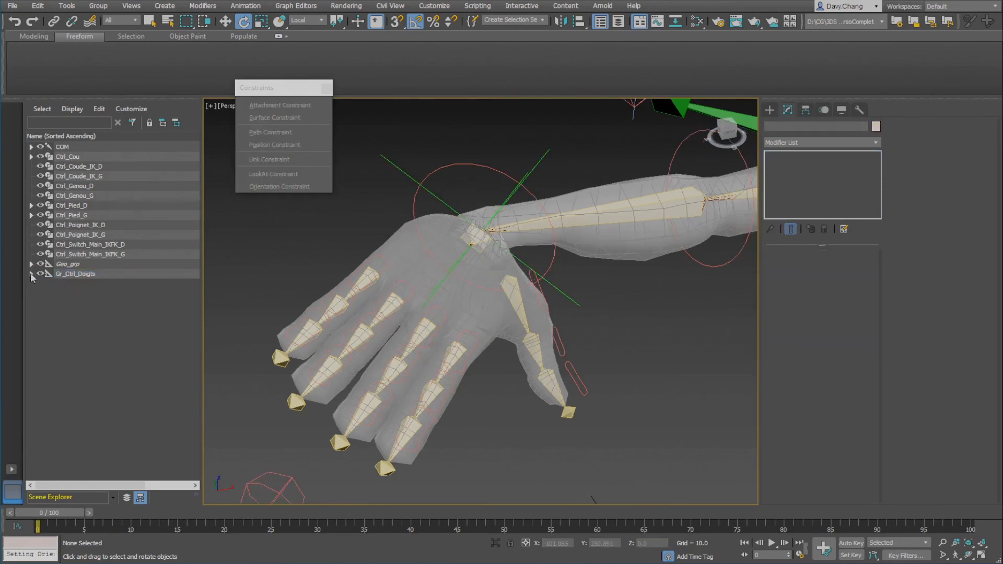
{"action": "left_click", "coordinate": [31, 274]}
{"action": "left_click", "coordinate": [540, 164]}
{"action": "middle_click_drag", "start_coordinate": [540, 163], "coordinate": [520, 299], "text": "alt"}
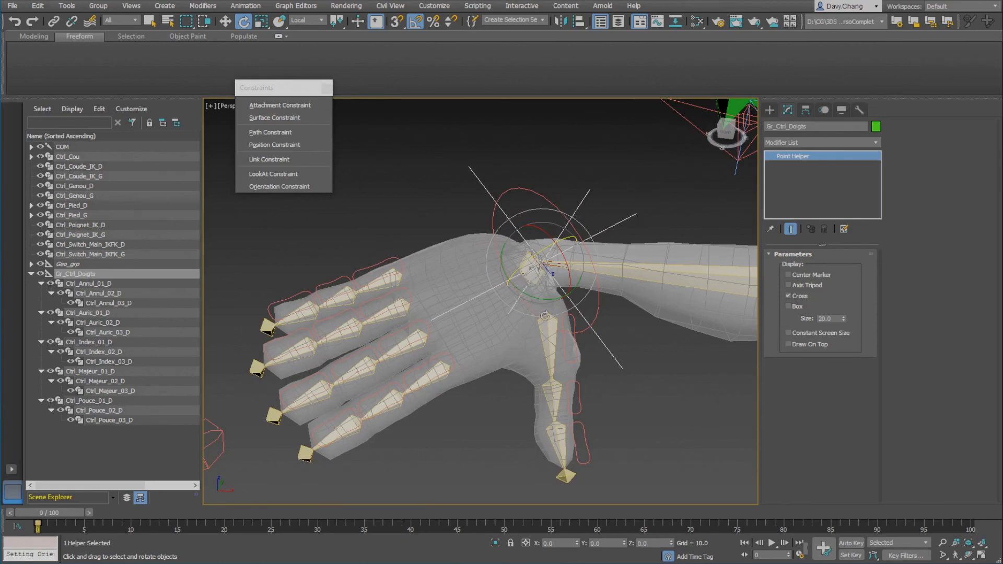
{"action": "scroll", "coordinate": [545, 316], "scroll_direction": "down", "scroll_amount": 8}
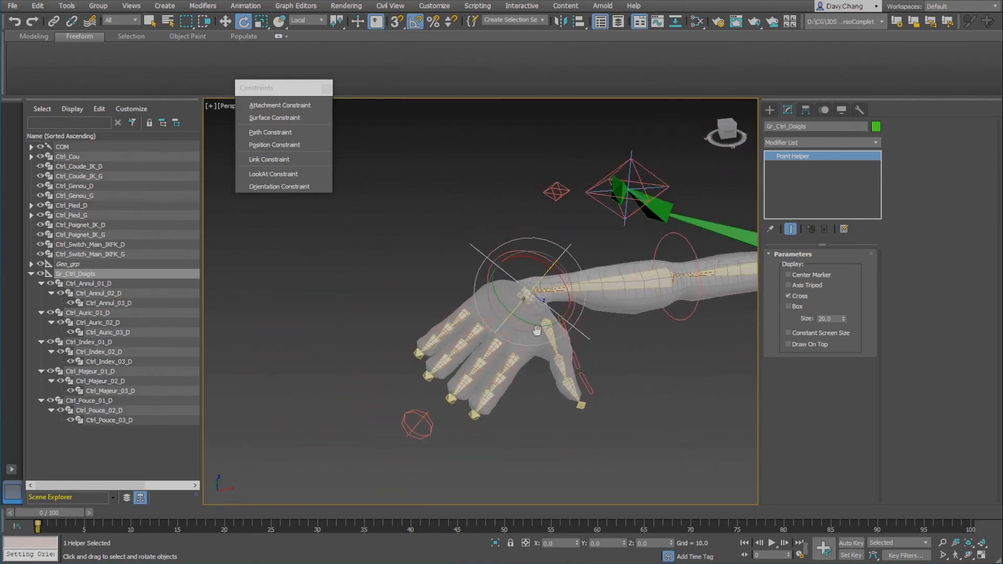
{"action": "mouse_move", "coordinate": [537, 330]}
{"action": "middle_mouse_down", "text": "alt"}
{"action": "mouse_move", "coordinate": [515, 336]}
{"action": "mouse_move", "coordinate": [538, 328]}
{"action": "mouse_move", "coordinate": [527, 326]}
{"action": "mouse_move", "coordinate": [538, 315]}
{"action": "mouse_move", "coordinate": [562, 318]}
{"action": "mouse_move", "coordinate": [548, 318]}
{"action": "middle_mouse_up", "text": "alt"}
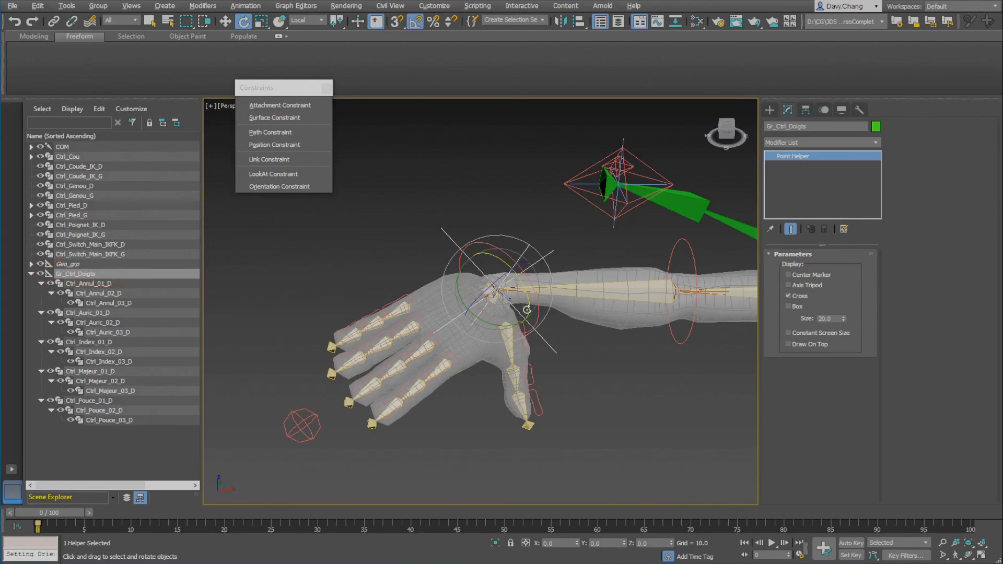
{"action": "middle_click_drag", "start_coordinate": [527, 310], "coordinate": [563, 305], "text": "alt"}
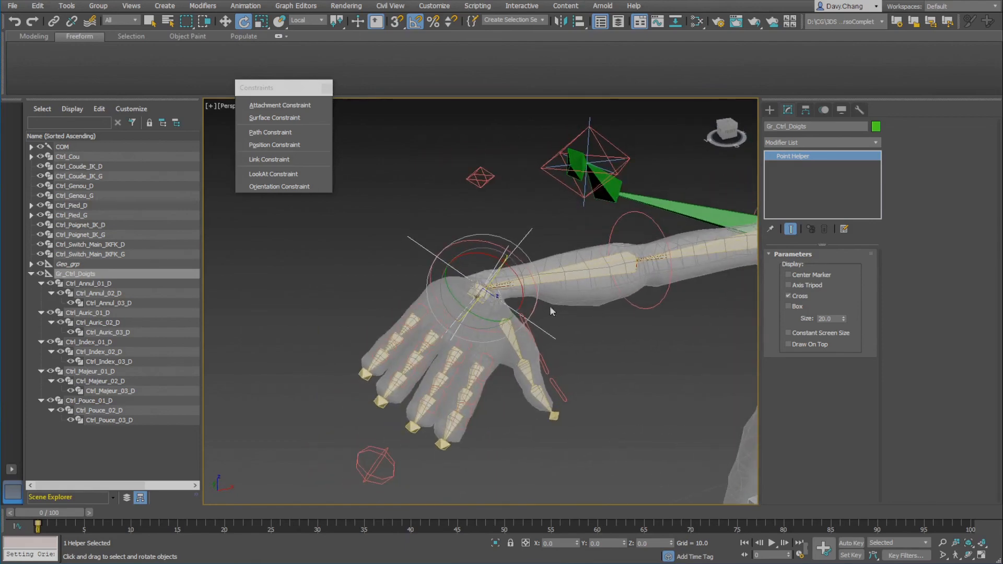
- Reset the Ctrl_Poignet_FK_D wrist controller to its frozen pose with Transform To Zero
{"action": "left_click", "coordinate": [459, 244]}
{"action": "left_click", "coordinate": [521, 238]}
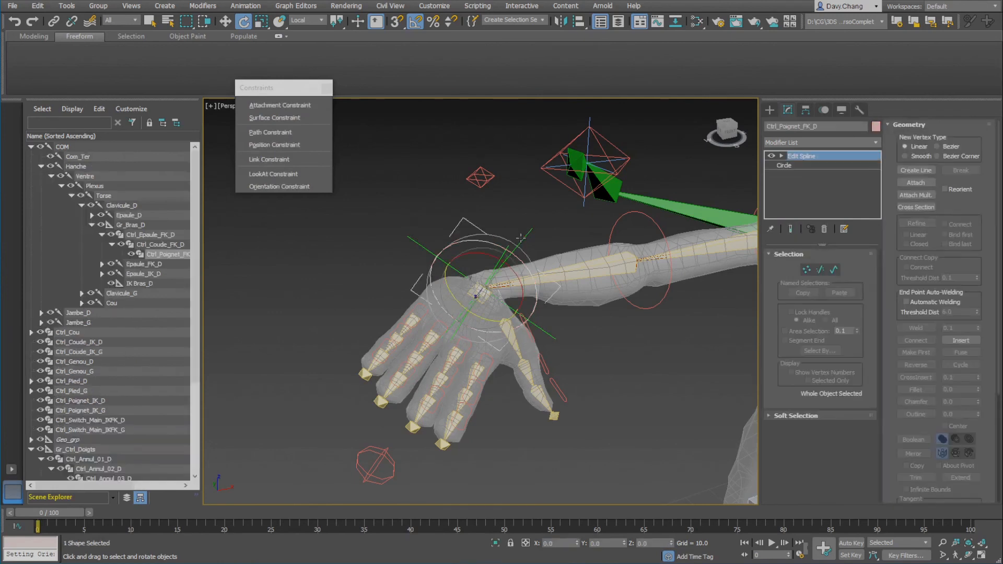
{"action": "right_click", "coordinate": [433, 208]}
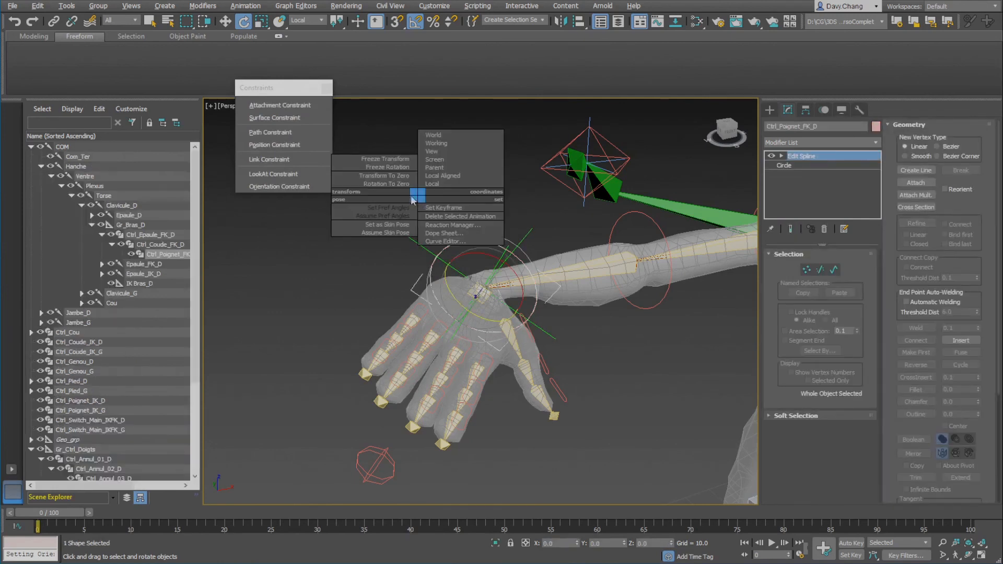
{"action": "left_click", "coordinate": [390, 166]}
{"action": "left_click", "coordinate": [610, 312]}
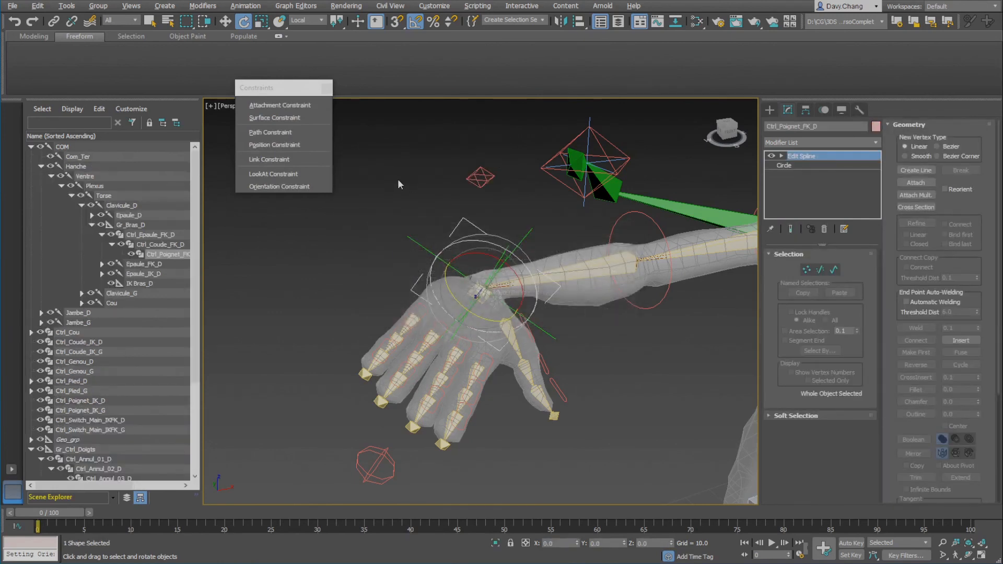
{"action": "right_click", "coordinate": [397, 179]}
{"action": "left_click", "coordinate": [376, 159]}
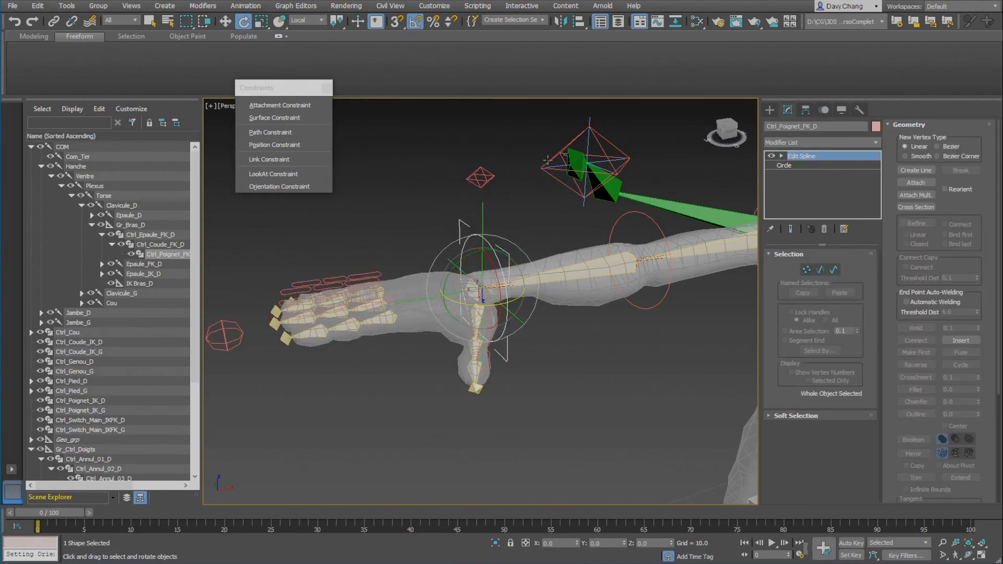
- Reset the Ctrl_Poignet_IK_D wrist controller with Transform To Zero and clear the selection
{"action": "left_click", "coordinate": [537, 237]}
{"action": "right_click", "coordinate": [417, 214]}
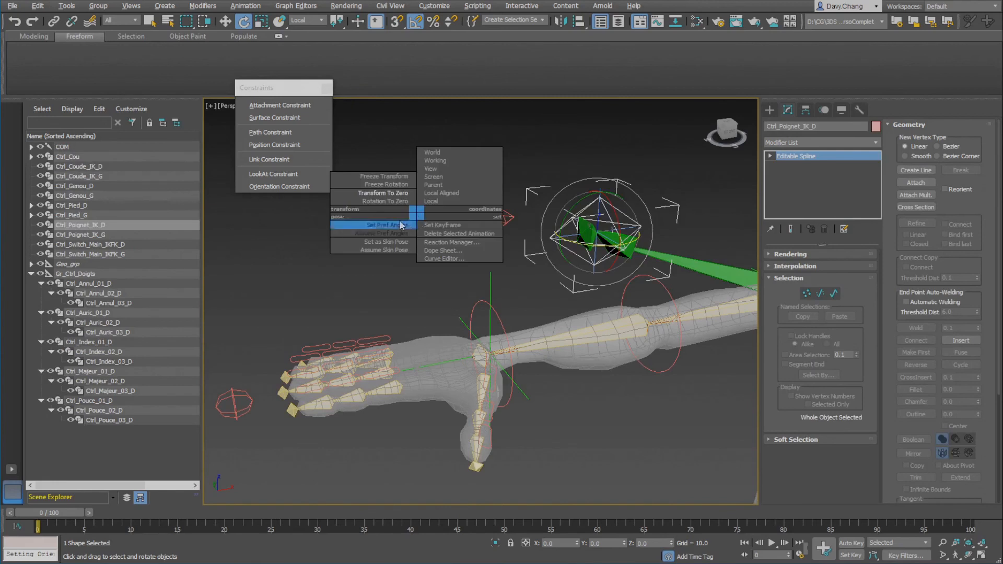
{"action": "left_click", "coordinate": [390, 194]}
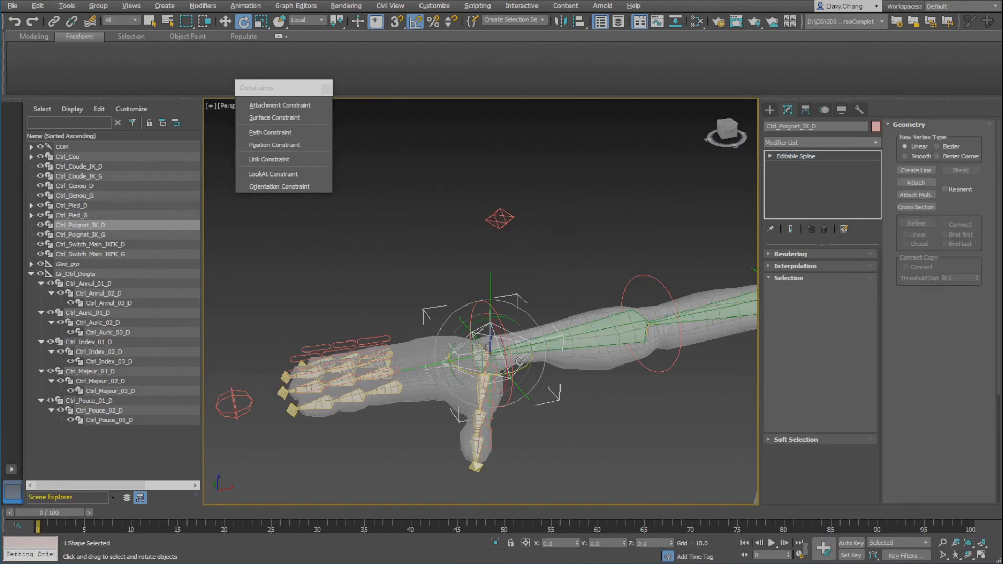
{"action": "left_click", "coordinate": [439, 318]}
{"action": "middle_click_drag", "start_coordinate": [438, 318], "coordinate": [296, 349]}
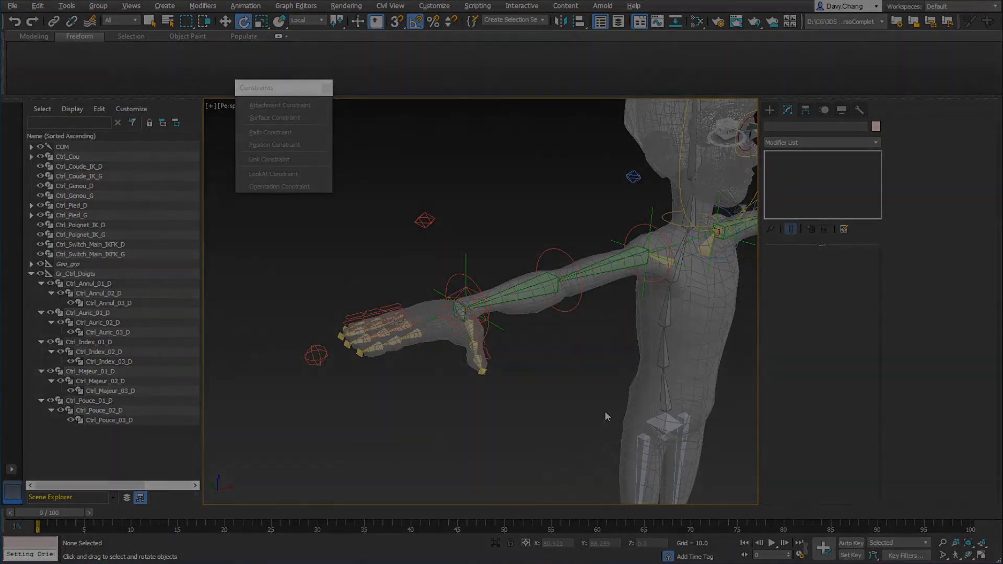